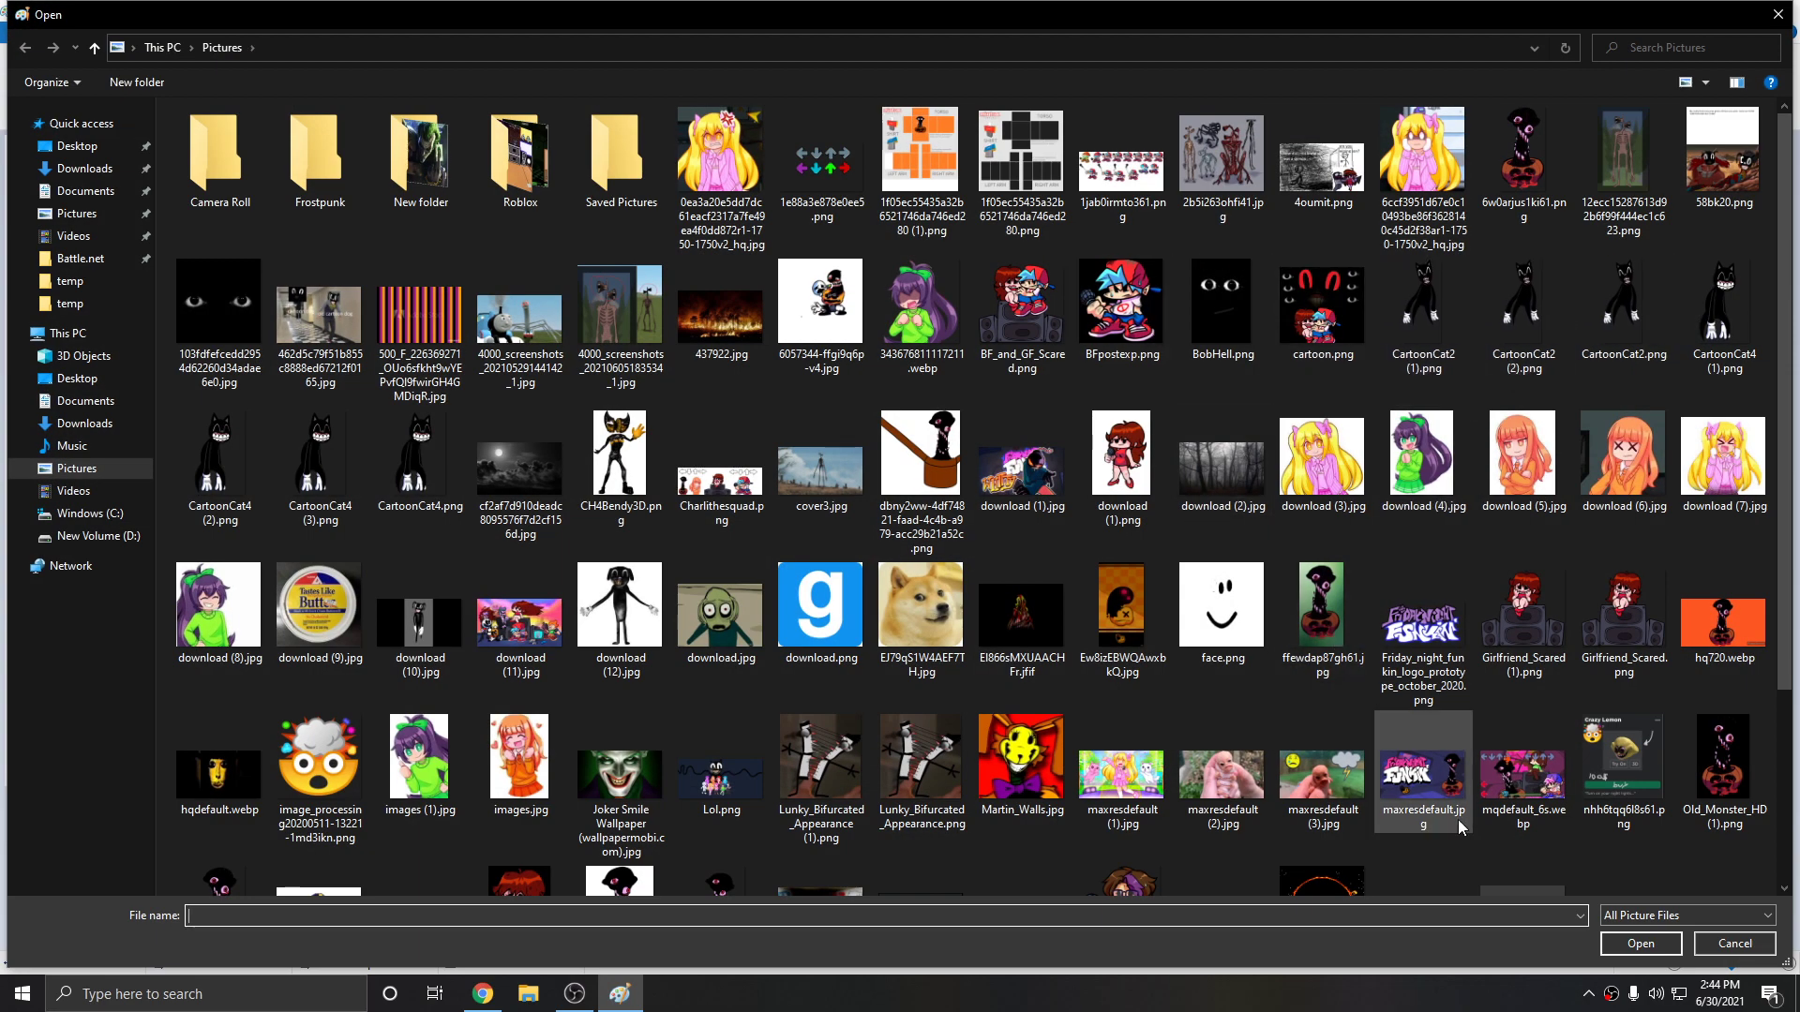
Open the picture v8grkfld2ai51 (2).png from the Pictures folder
scroll(1423, 769, down, 3)
double_click(1617, 698)
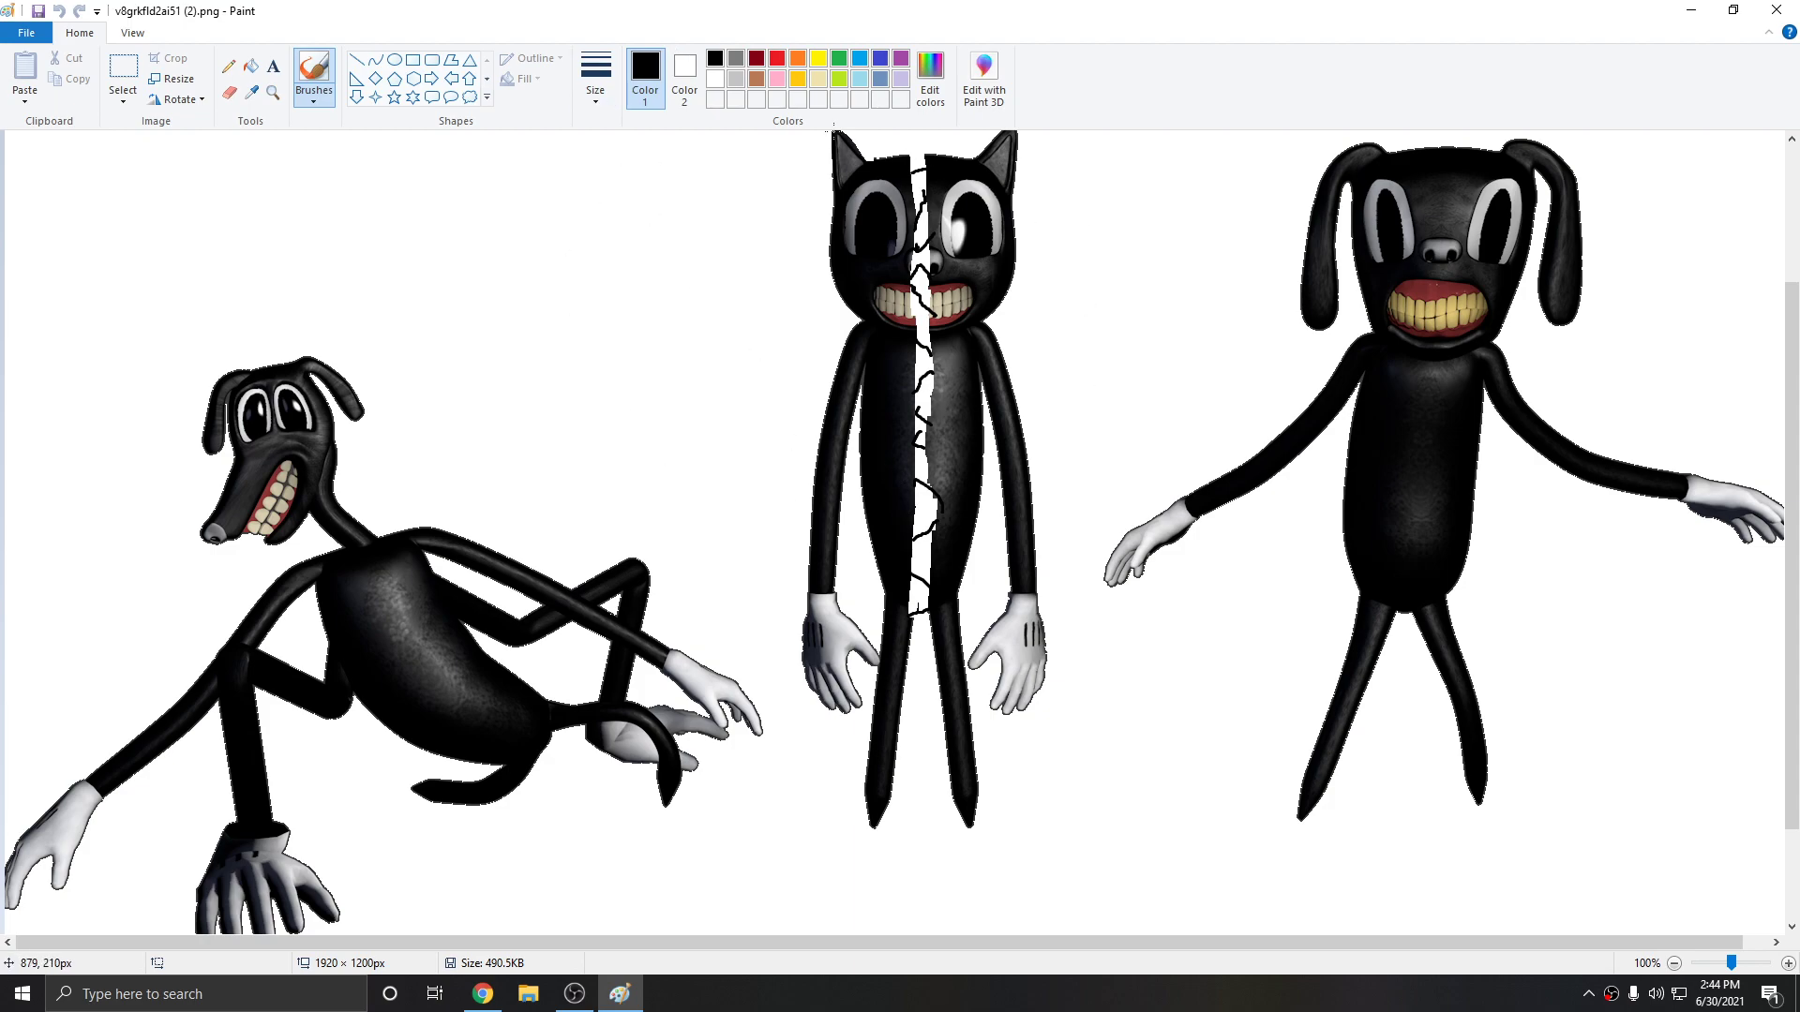
scroll(966, 253, up, 2)
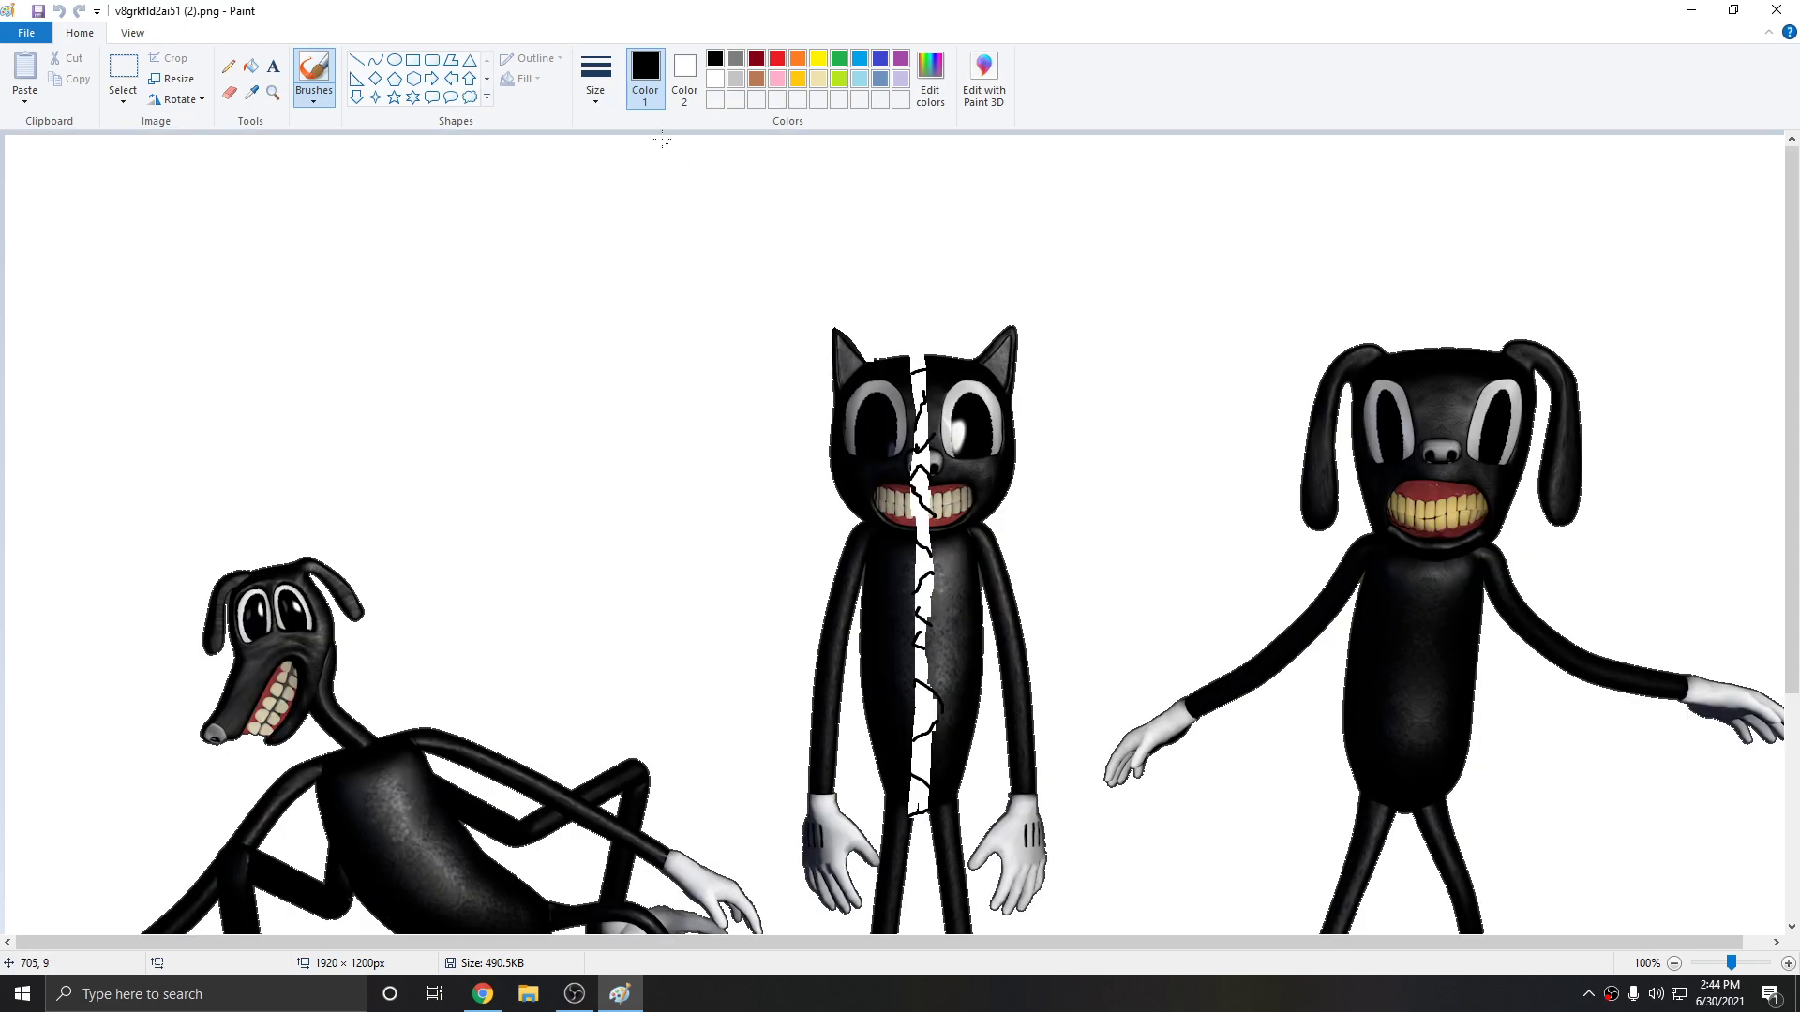
click(274, 66)
drag(408, 161, 734, 312)
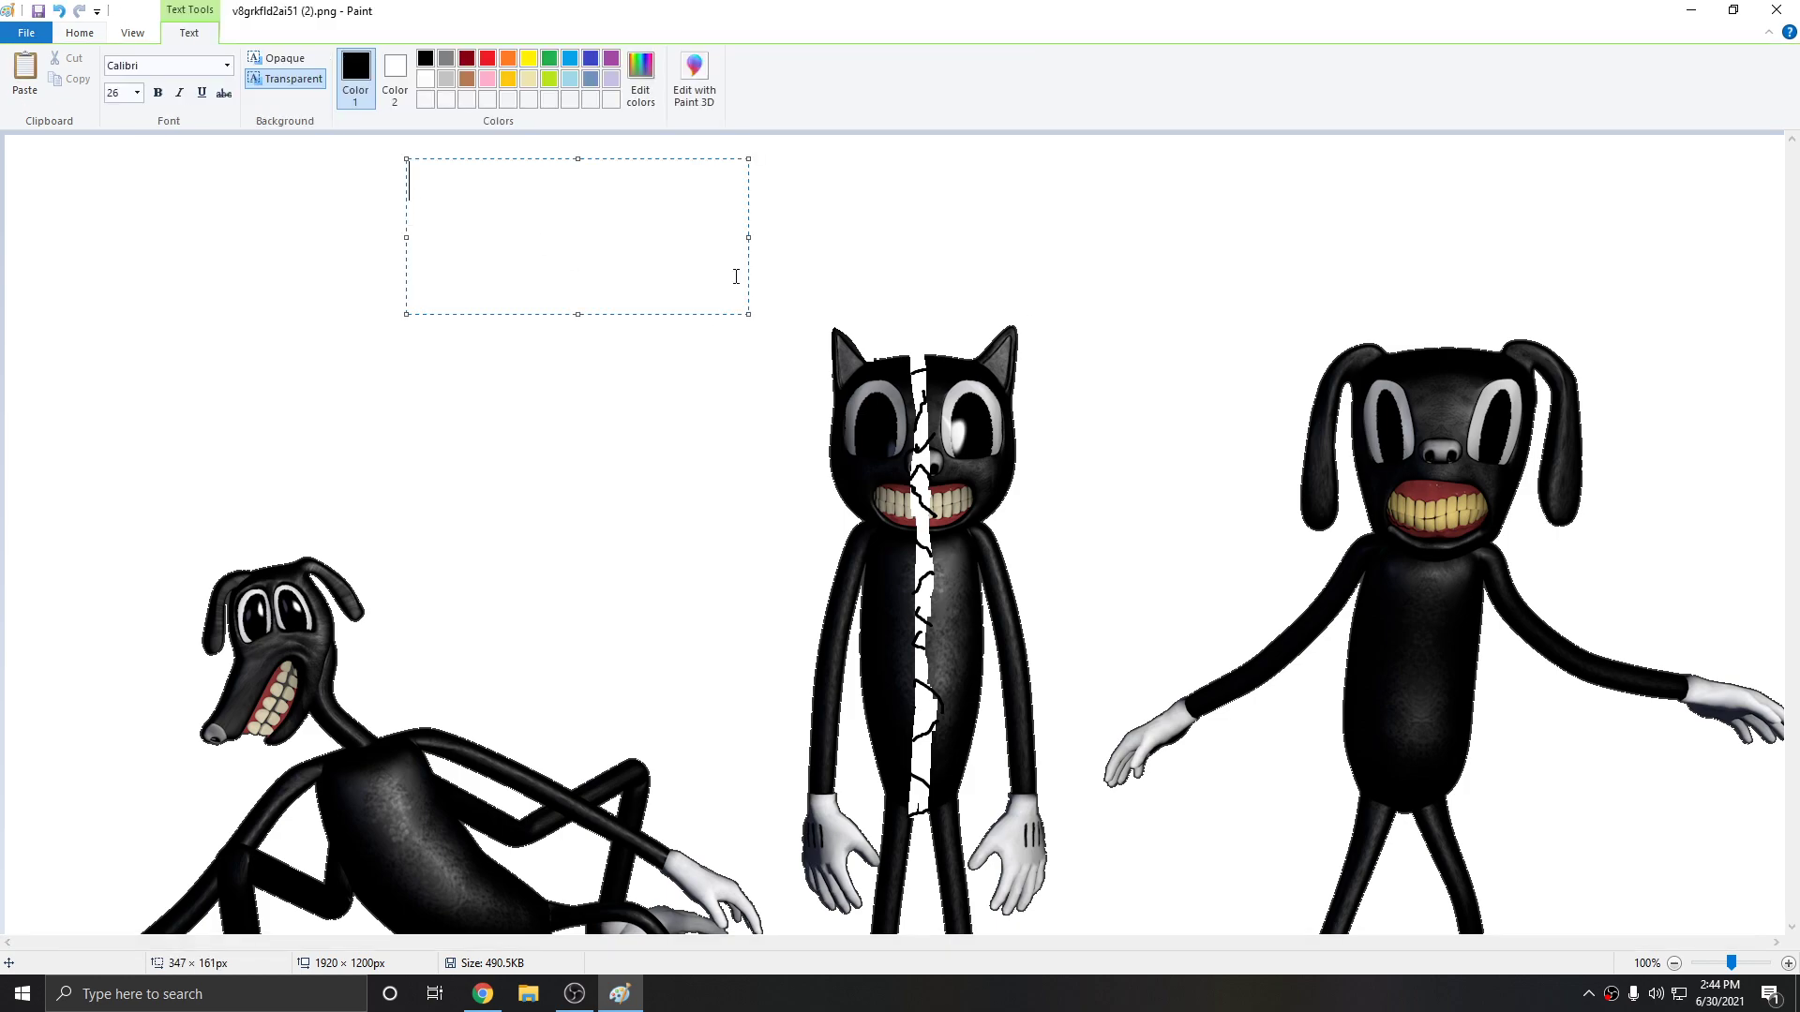
text(next is cartoon cat)
key(BackSpace)
key(BackSpace)
key(BackSpace)
key(BackSpace)
key(BackSpace)
key(BackSpace)
key(BackSpace)
key(BackSpace)
key(BackSpace)
key(BackSpace)
key(BackSpace)
key(BackSpace)
key(BackSpace)
key(BackSpace)
key(BackSpace)
key(BackSpace)
key(BackSpace)
key(BackSpace)
click(1000, 172)
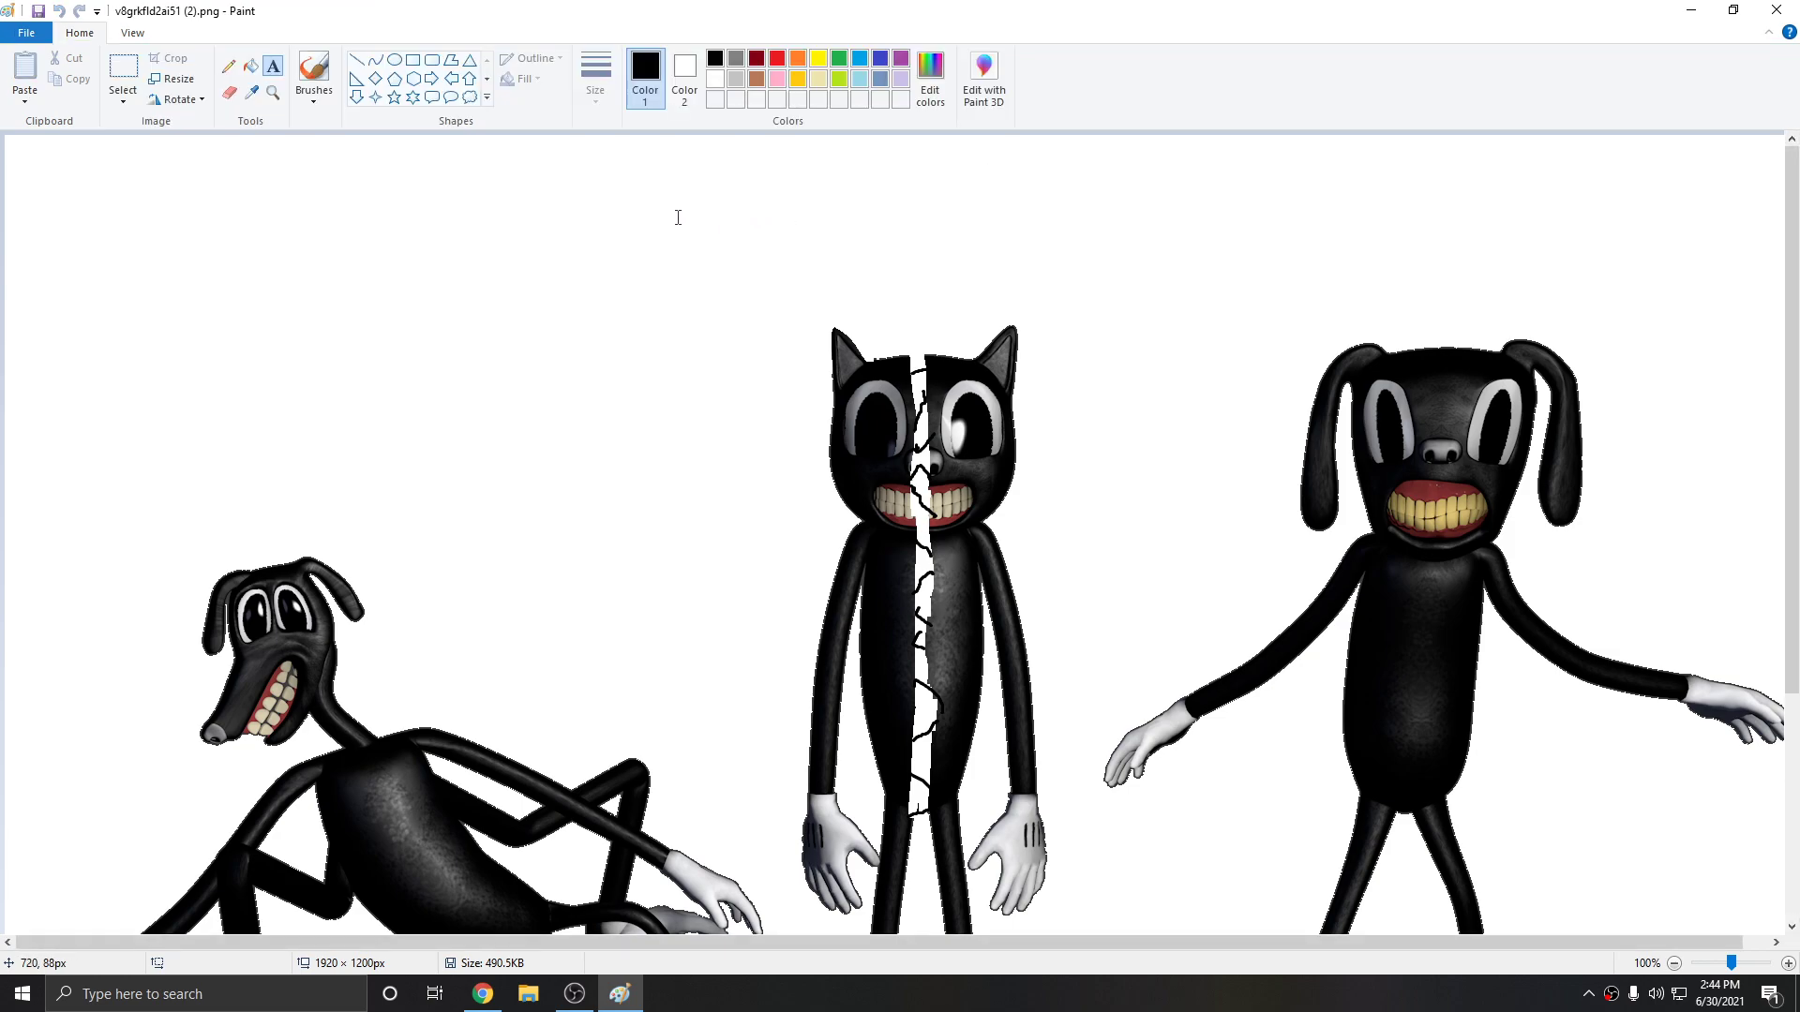
scroll(543, 273, down, 3)
scroll(443, 343, up, 2)
scroll(210, 406, down, 2)
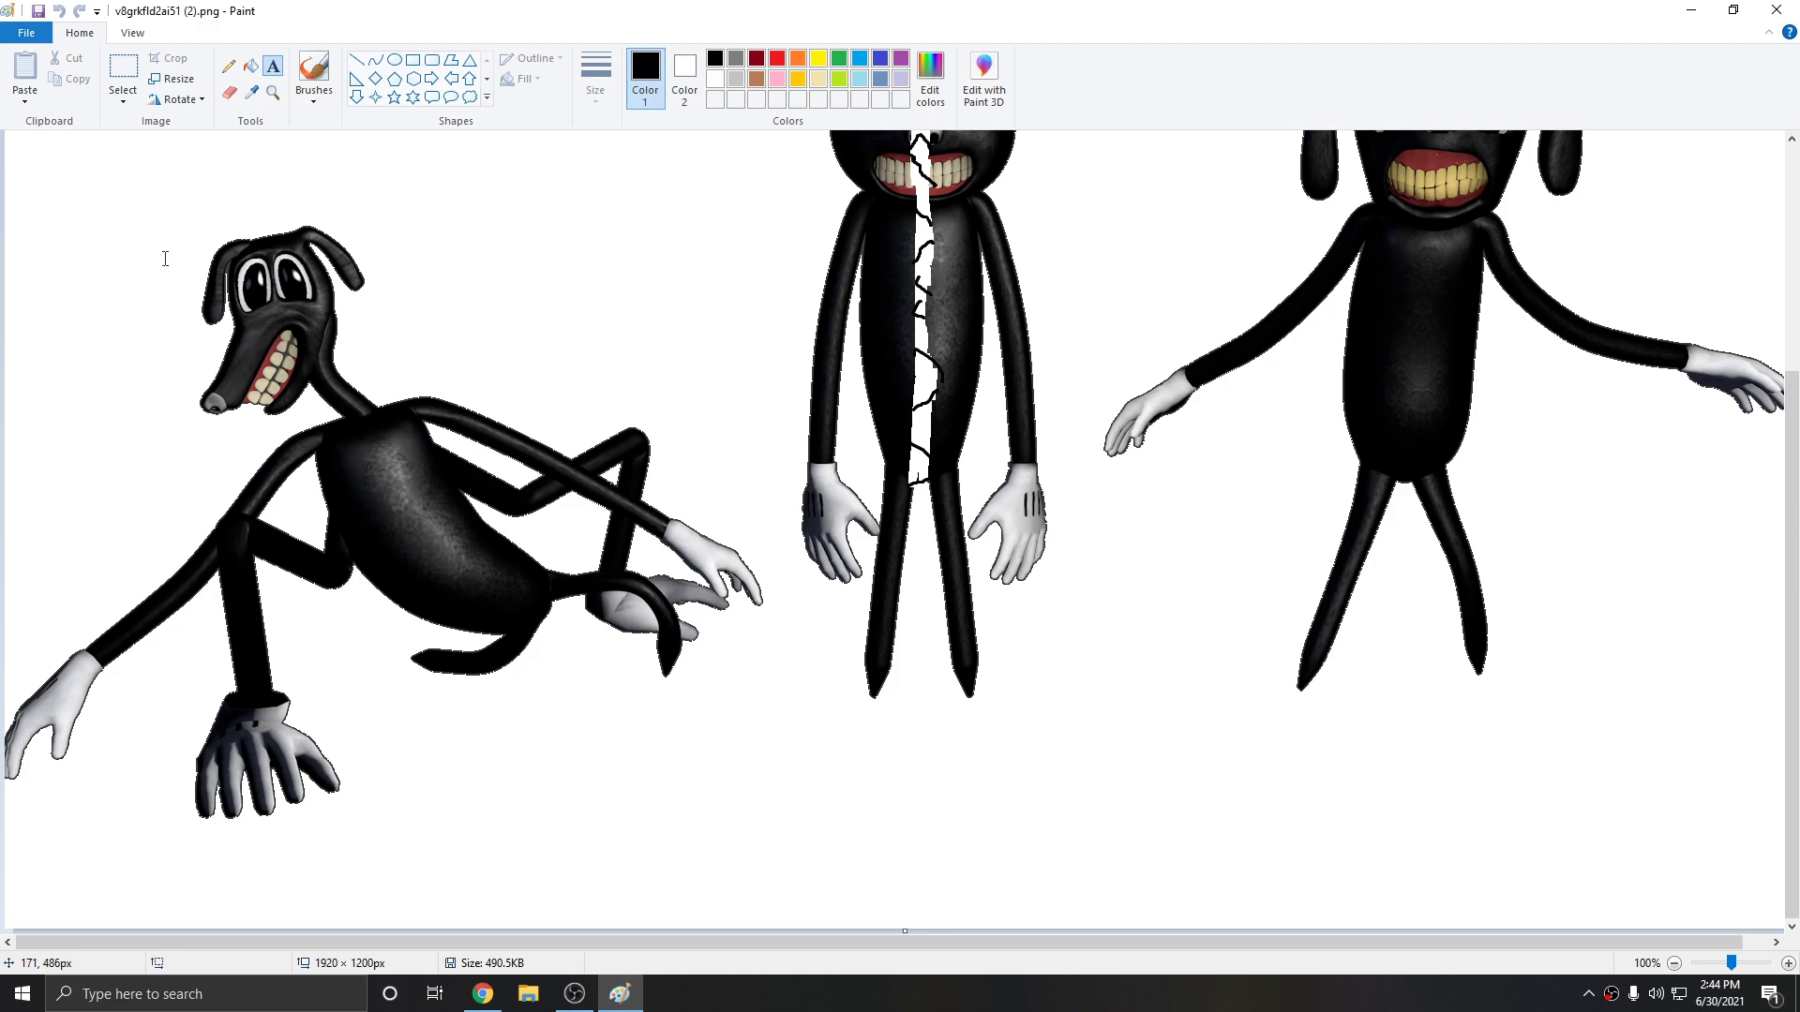
ctrl+scroll(262, 427, down, 1)
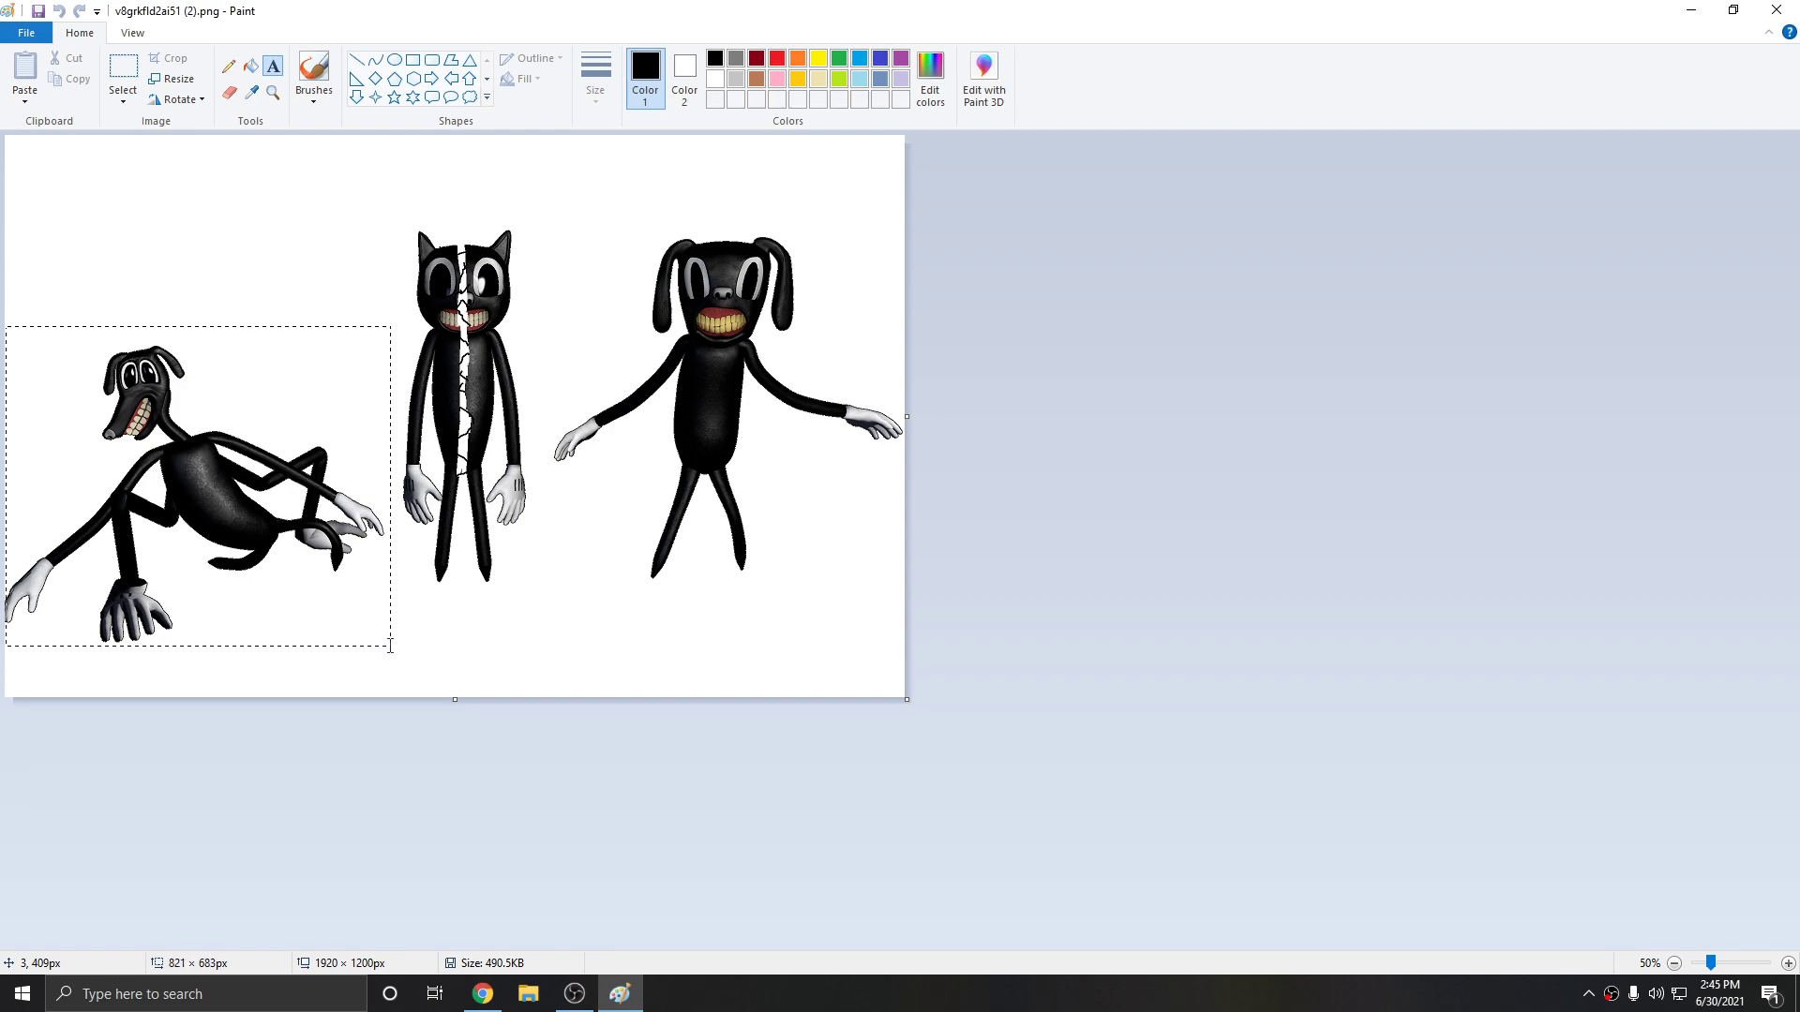
drag(390, 646, 392, 648)
right_click(189, 444)
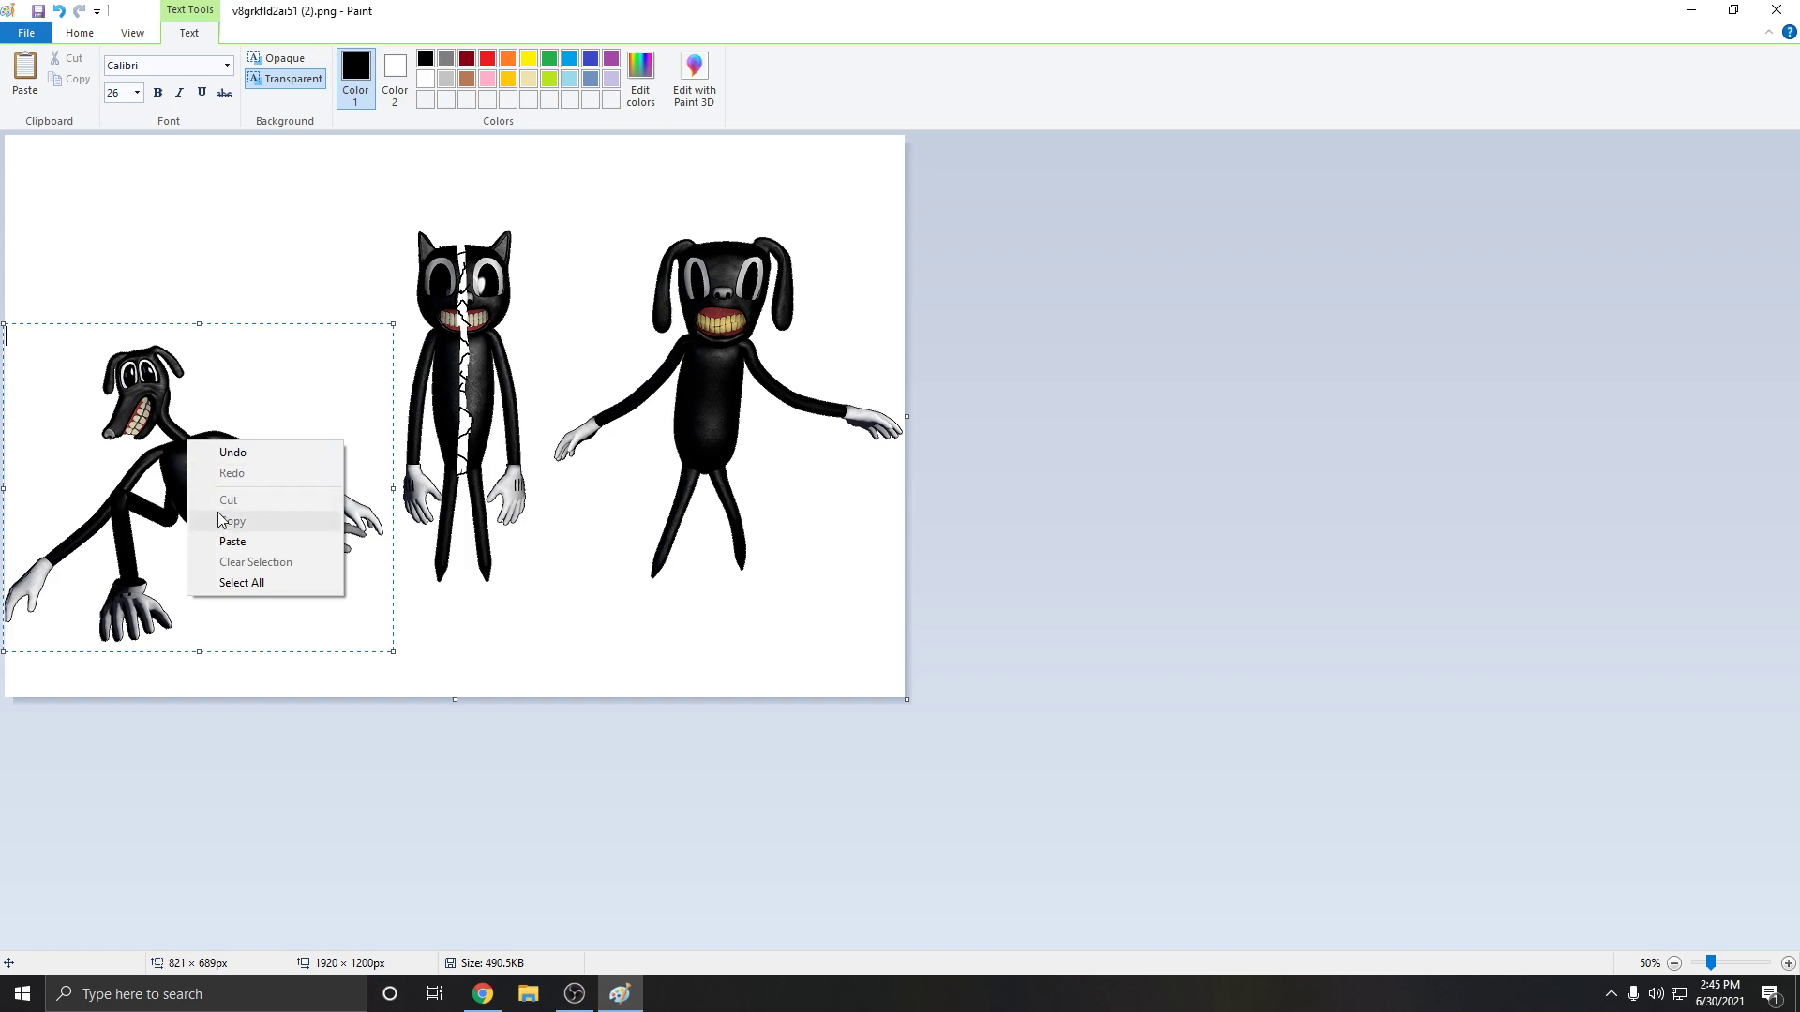
click(127, 152)
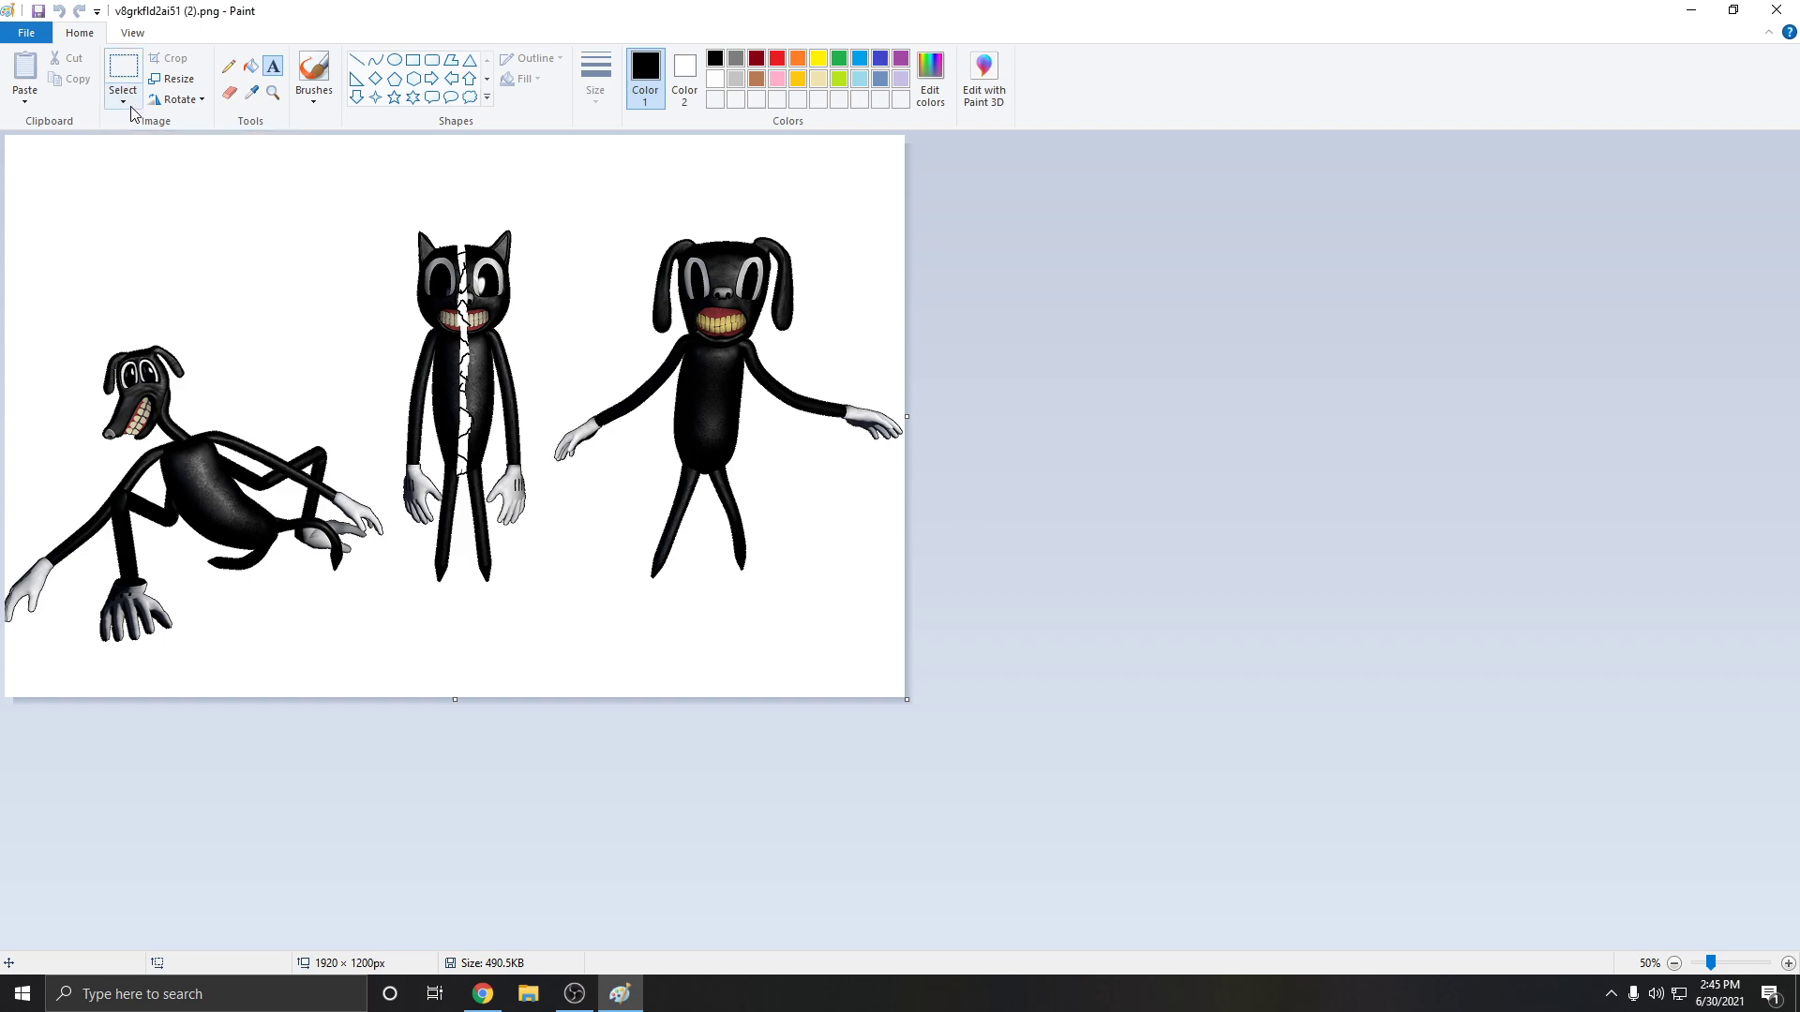
click(23, 317)
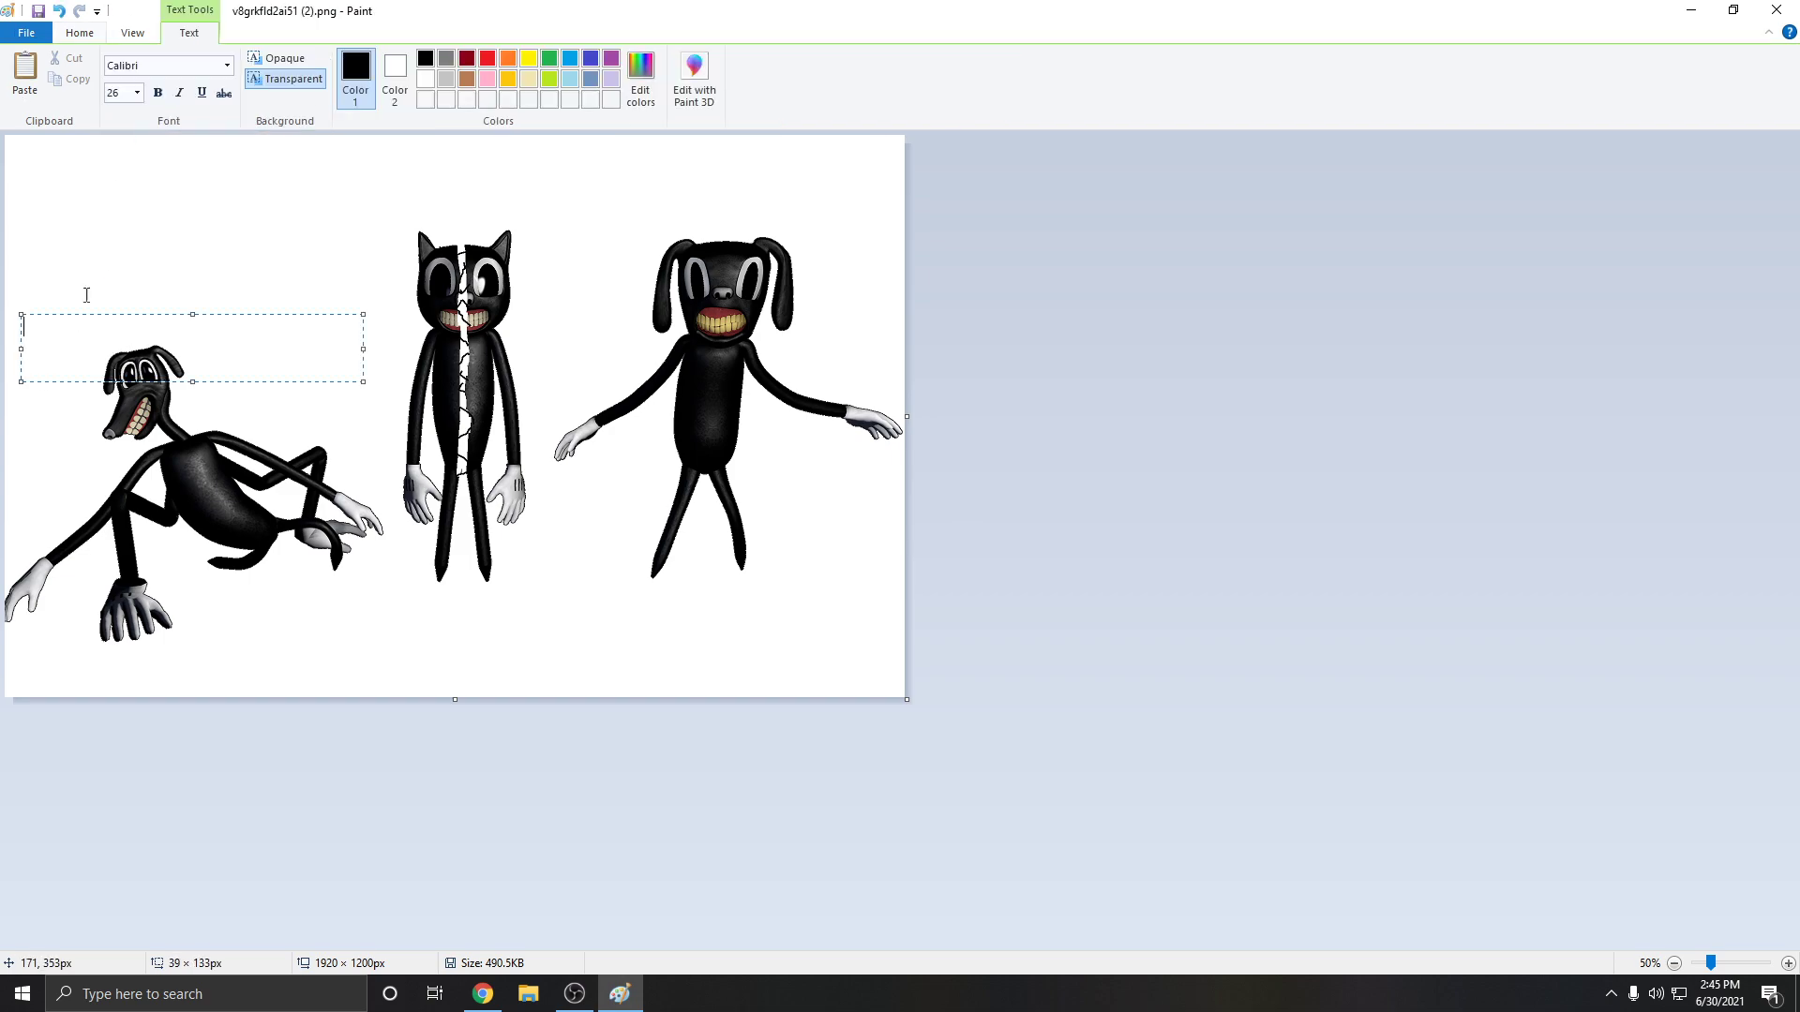
click(37, 272)
Copy the crawling cartoon dog using a rectangular selection of about 813 × 761 px
click(123, 99)
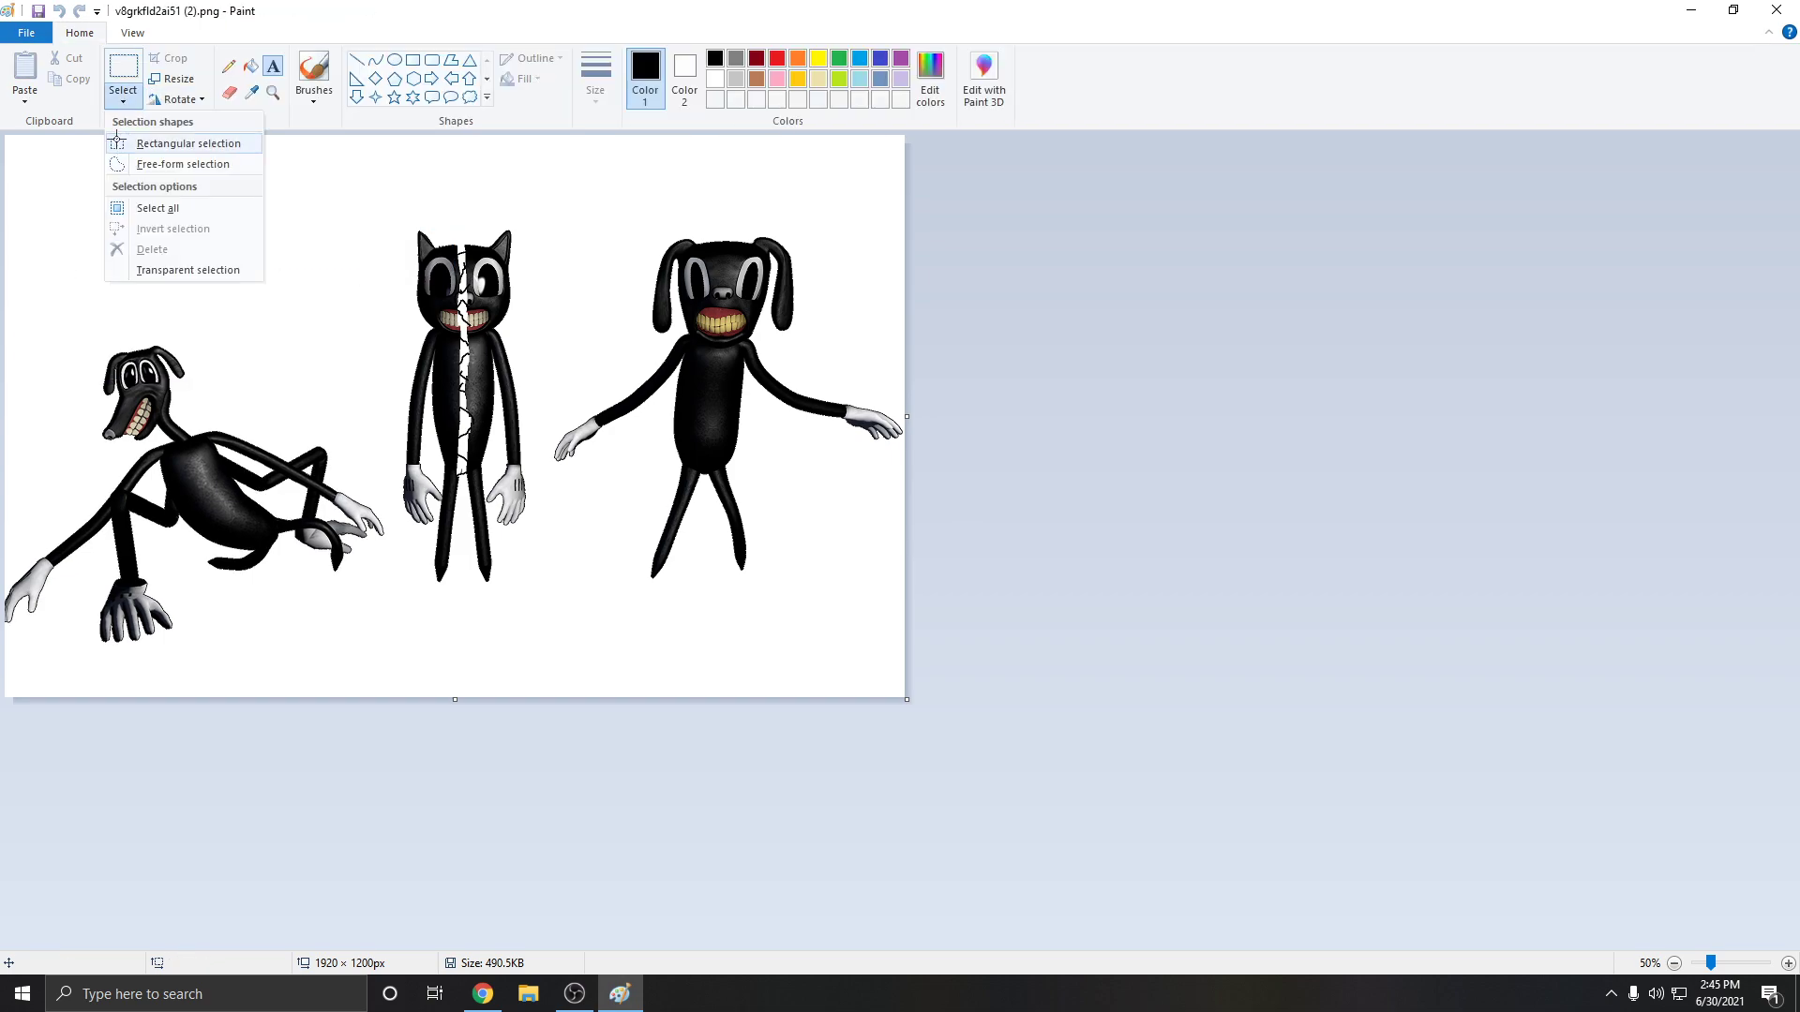
click(150, 144)
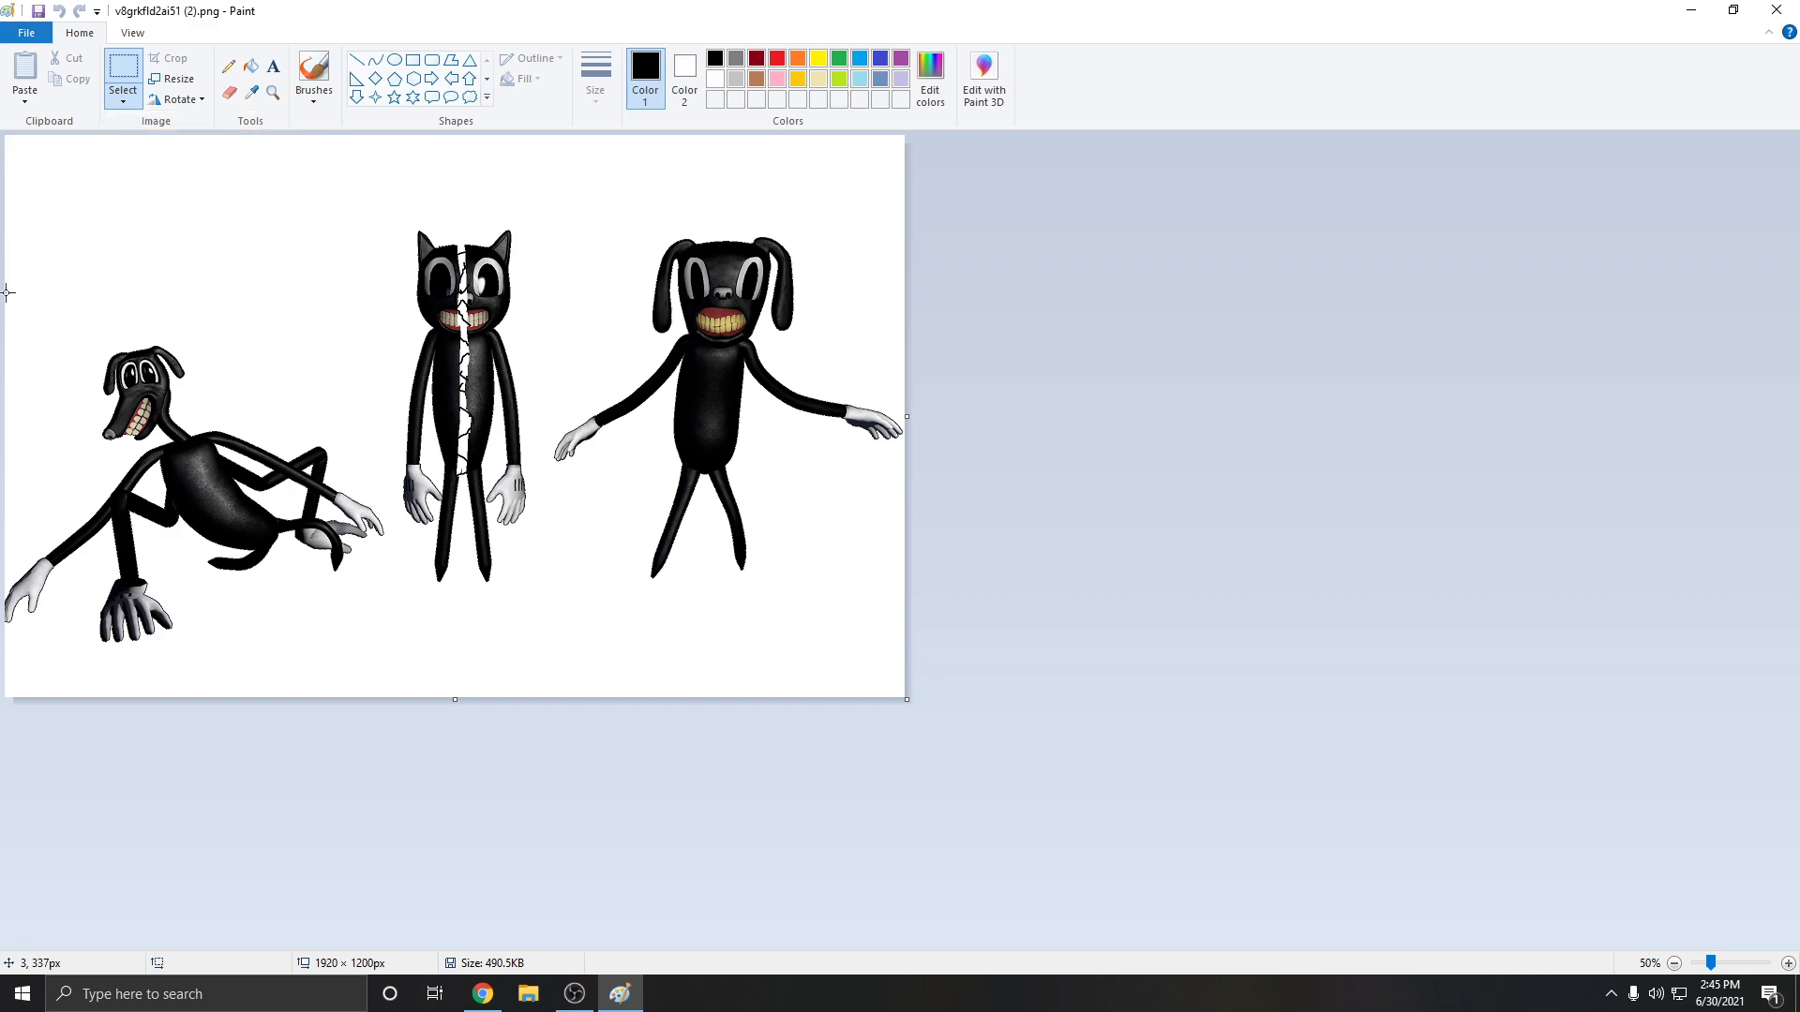
drag(46, 309, 388, 649)
right_click(367, 632)
key(Escape)
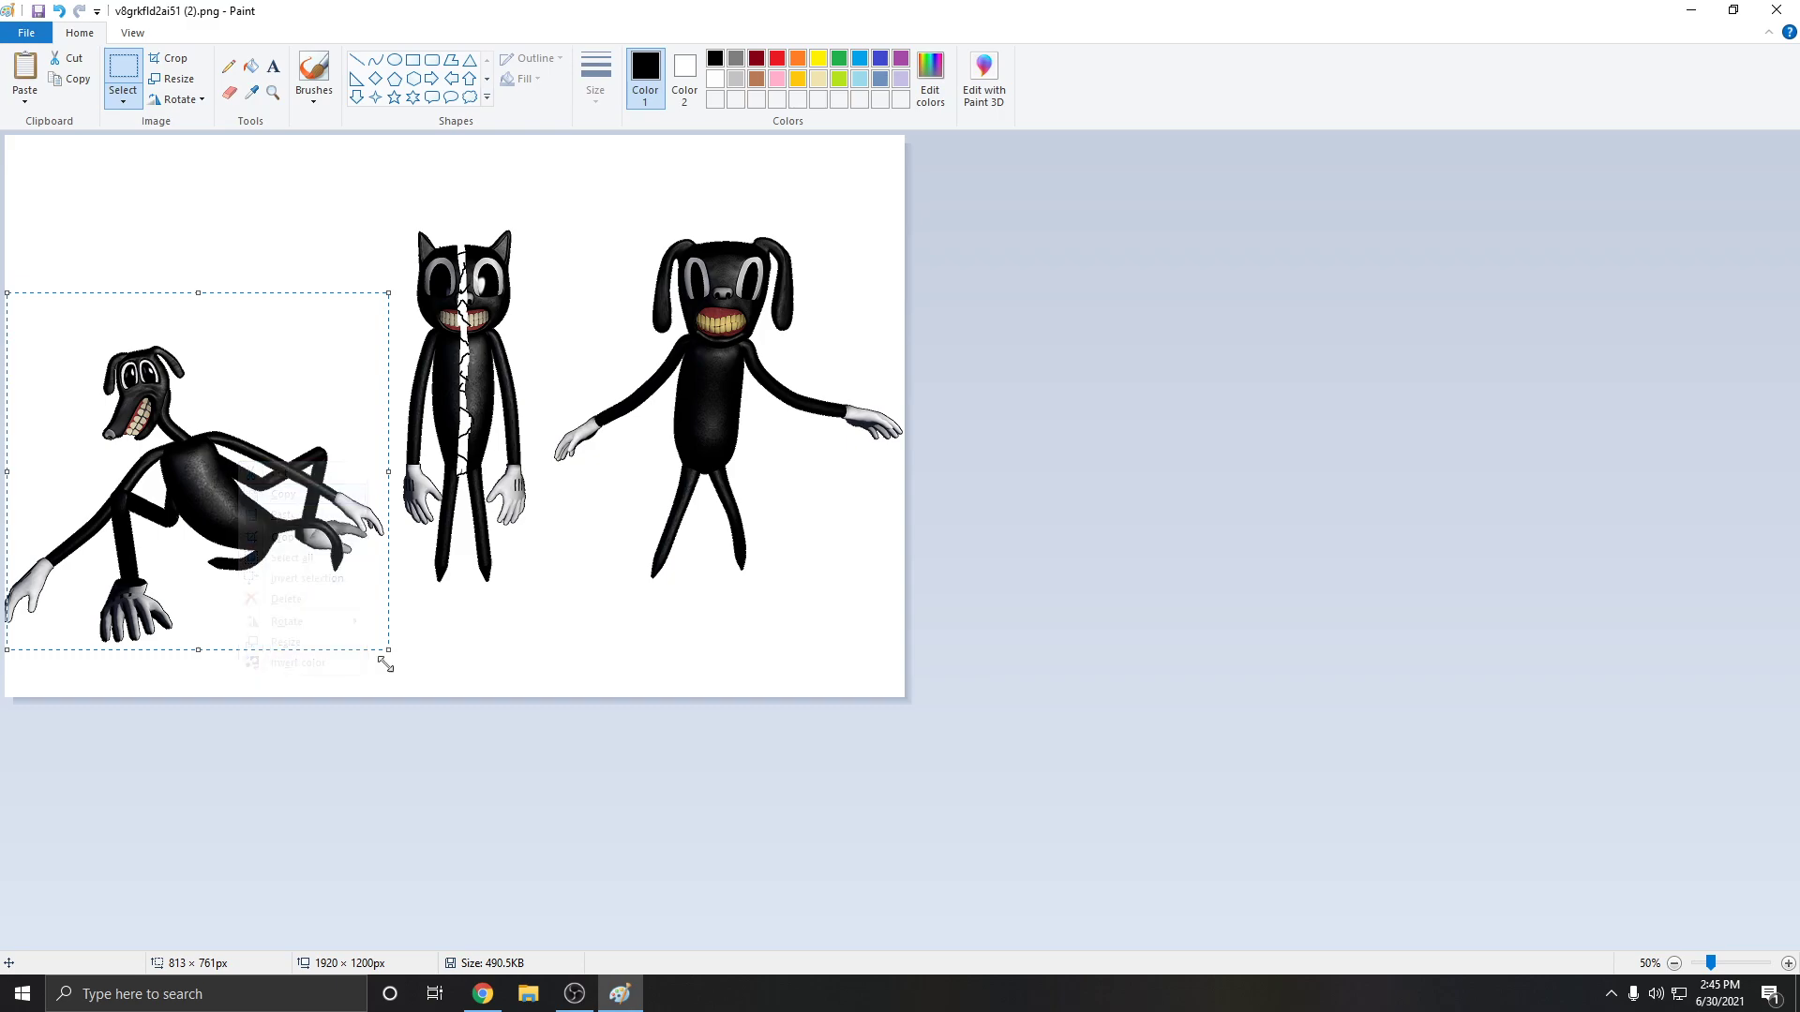
Start a second Paint window and open Untitled.png from the Pictures folder in it
right_click(625, 999)
click(522, 890)
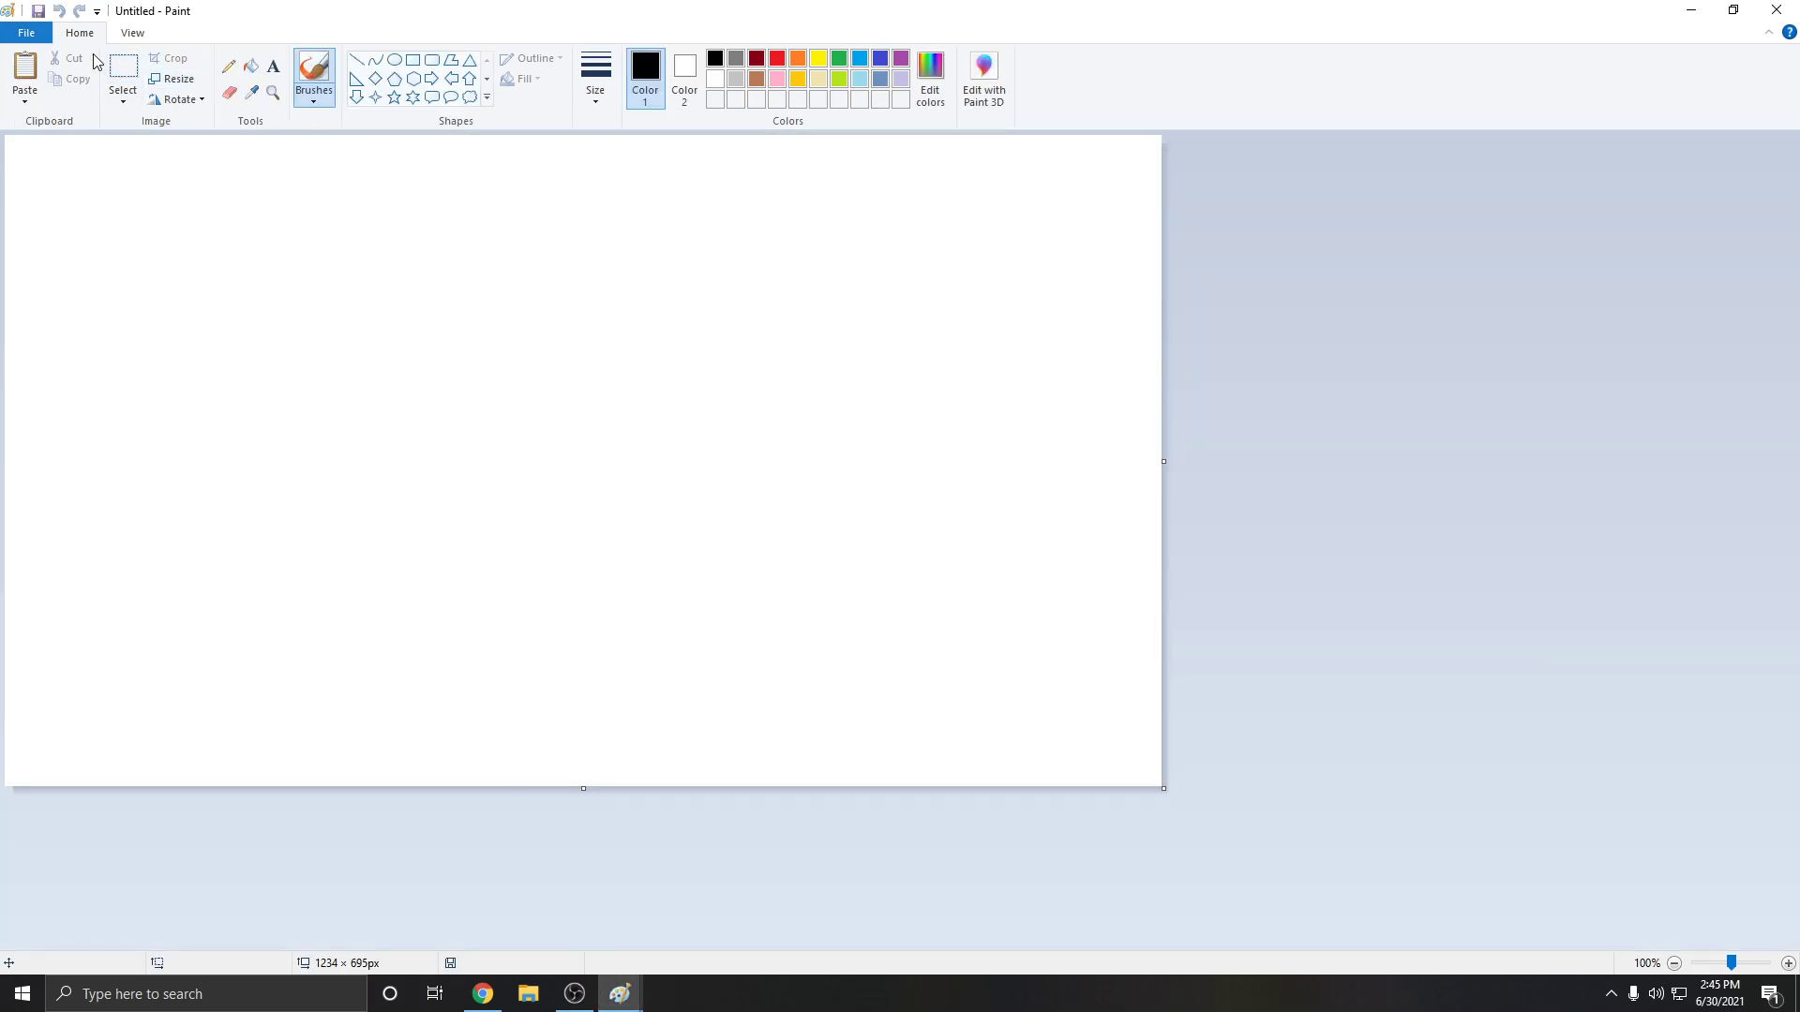
click(27, 33)
click(57, 105)
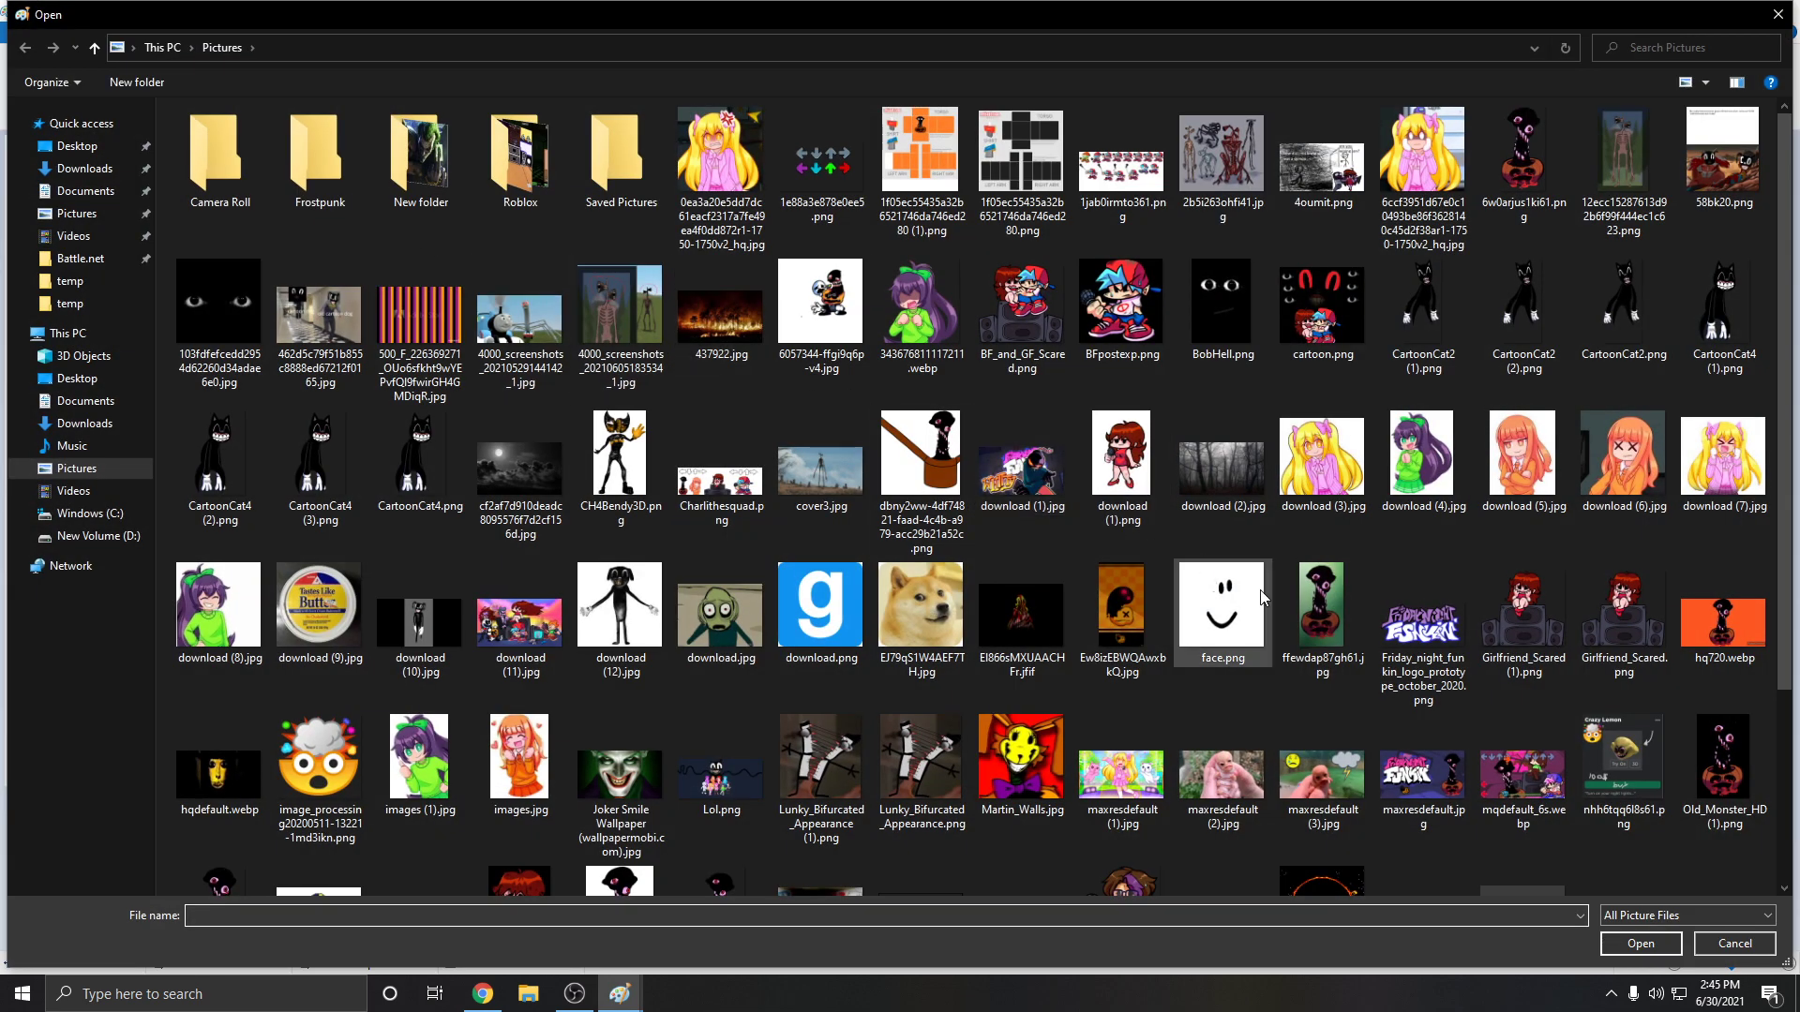
scroll(1207, 564, down, 3)
click(1435, 729)
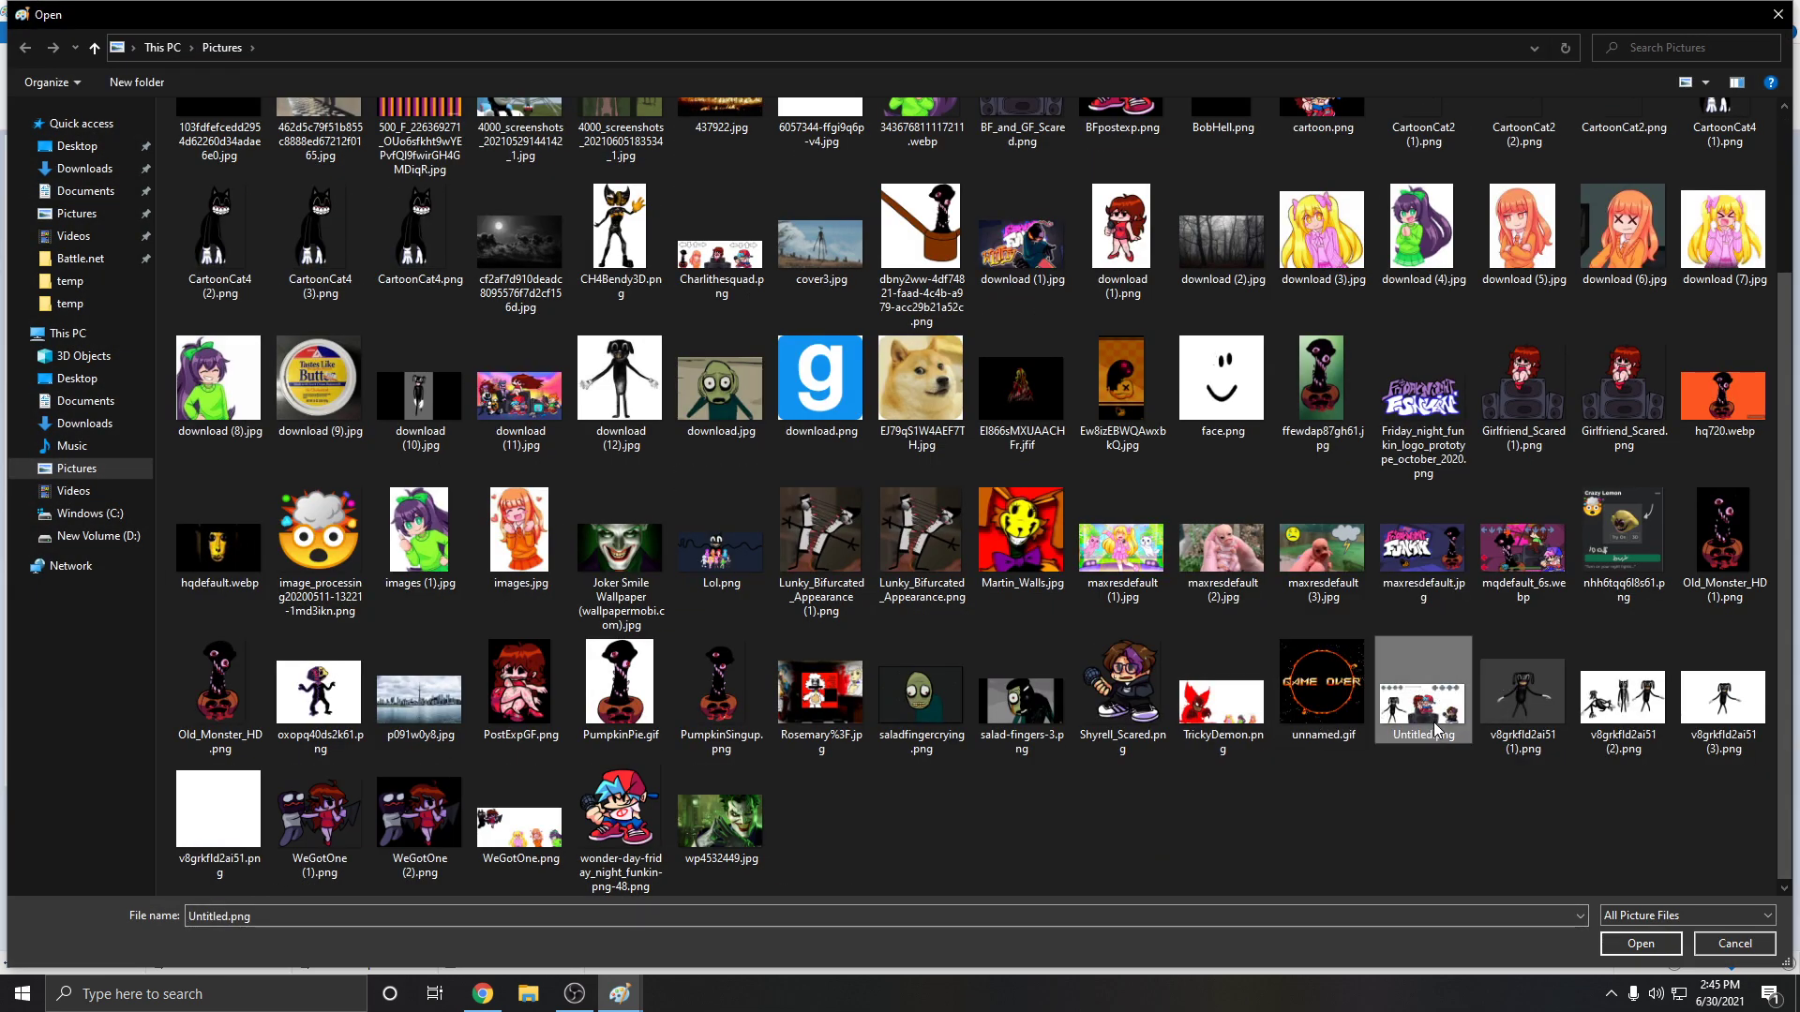
double_click(1435, 728)
Try pasting the crawling dog and shrinking it to about 572 × 571 px over the standing dog, and undo it
click(24, 70)
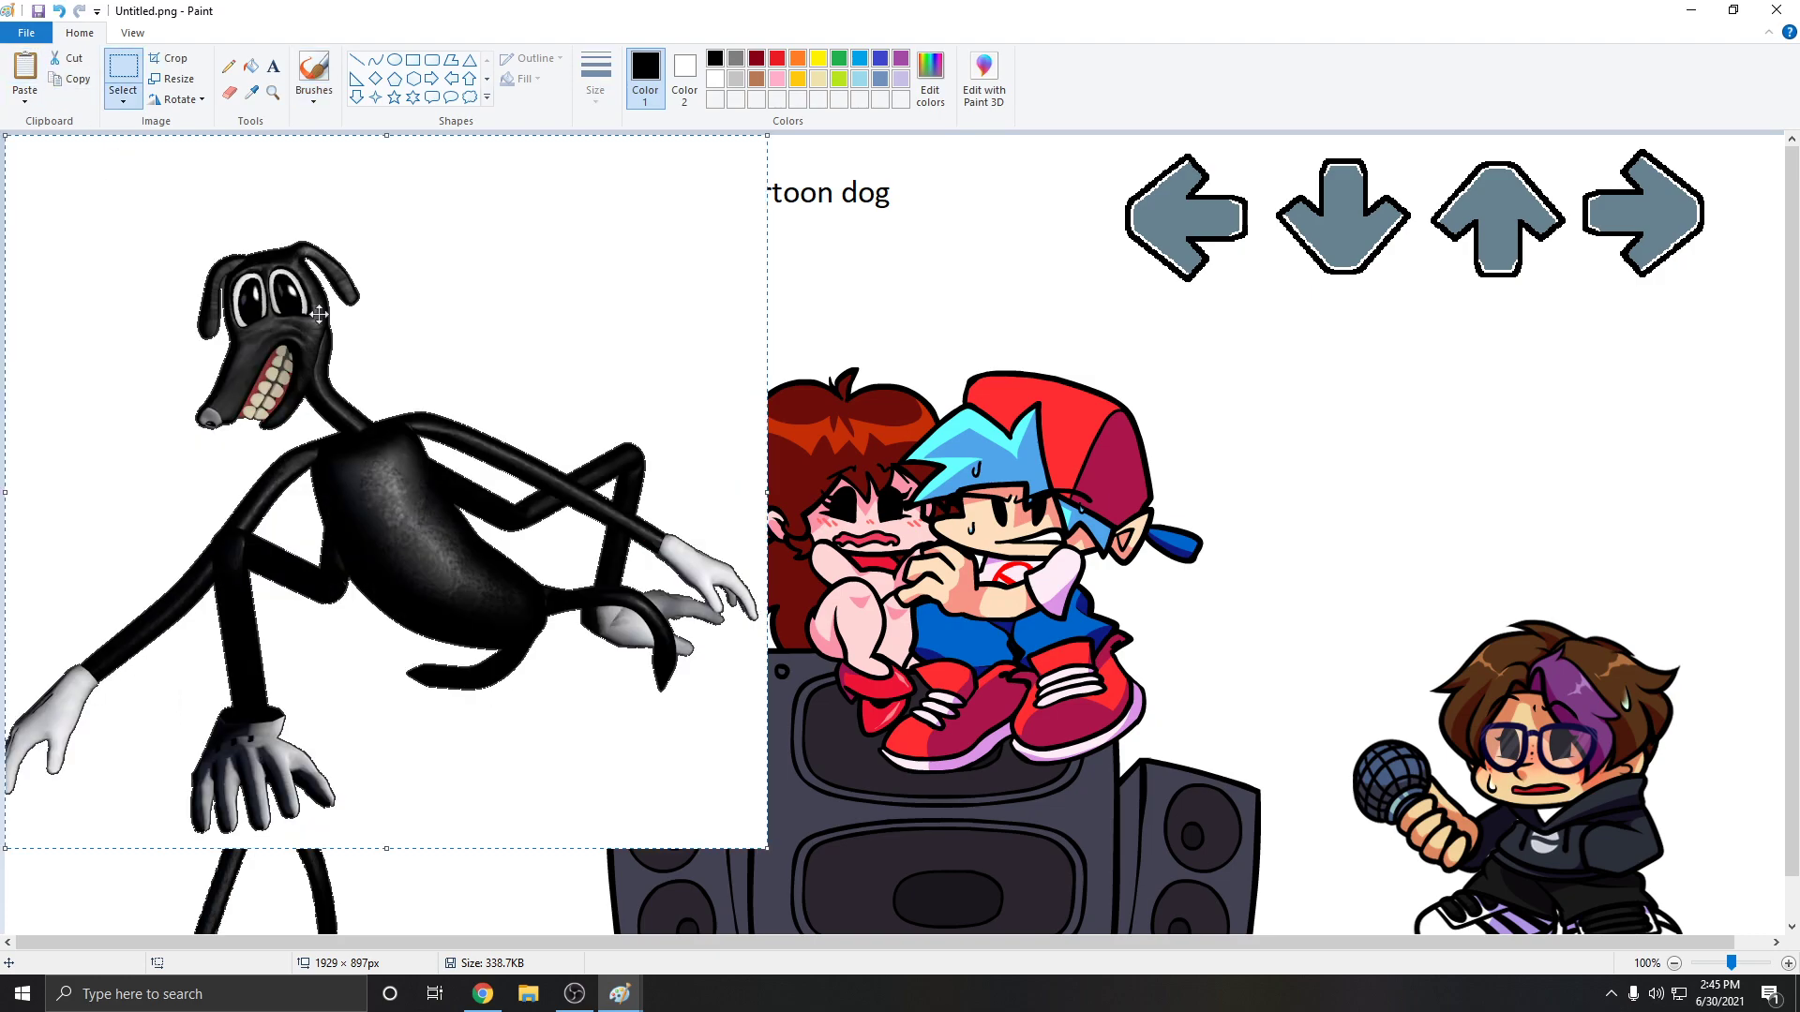
drag(775, 861, 539, 669)
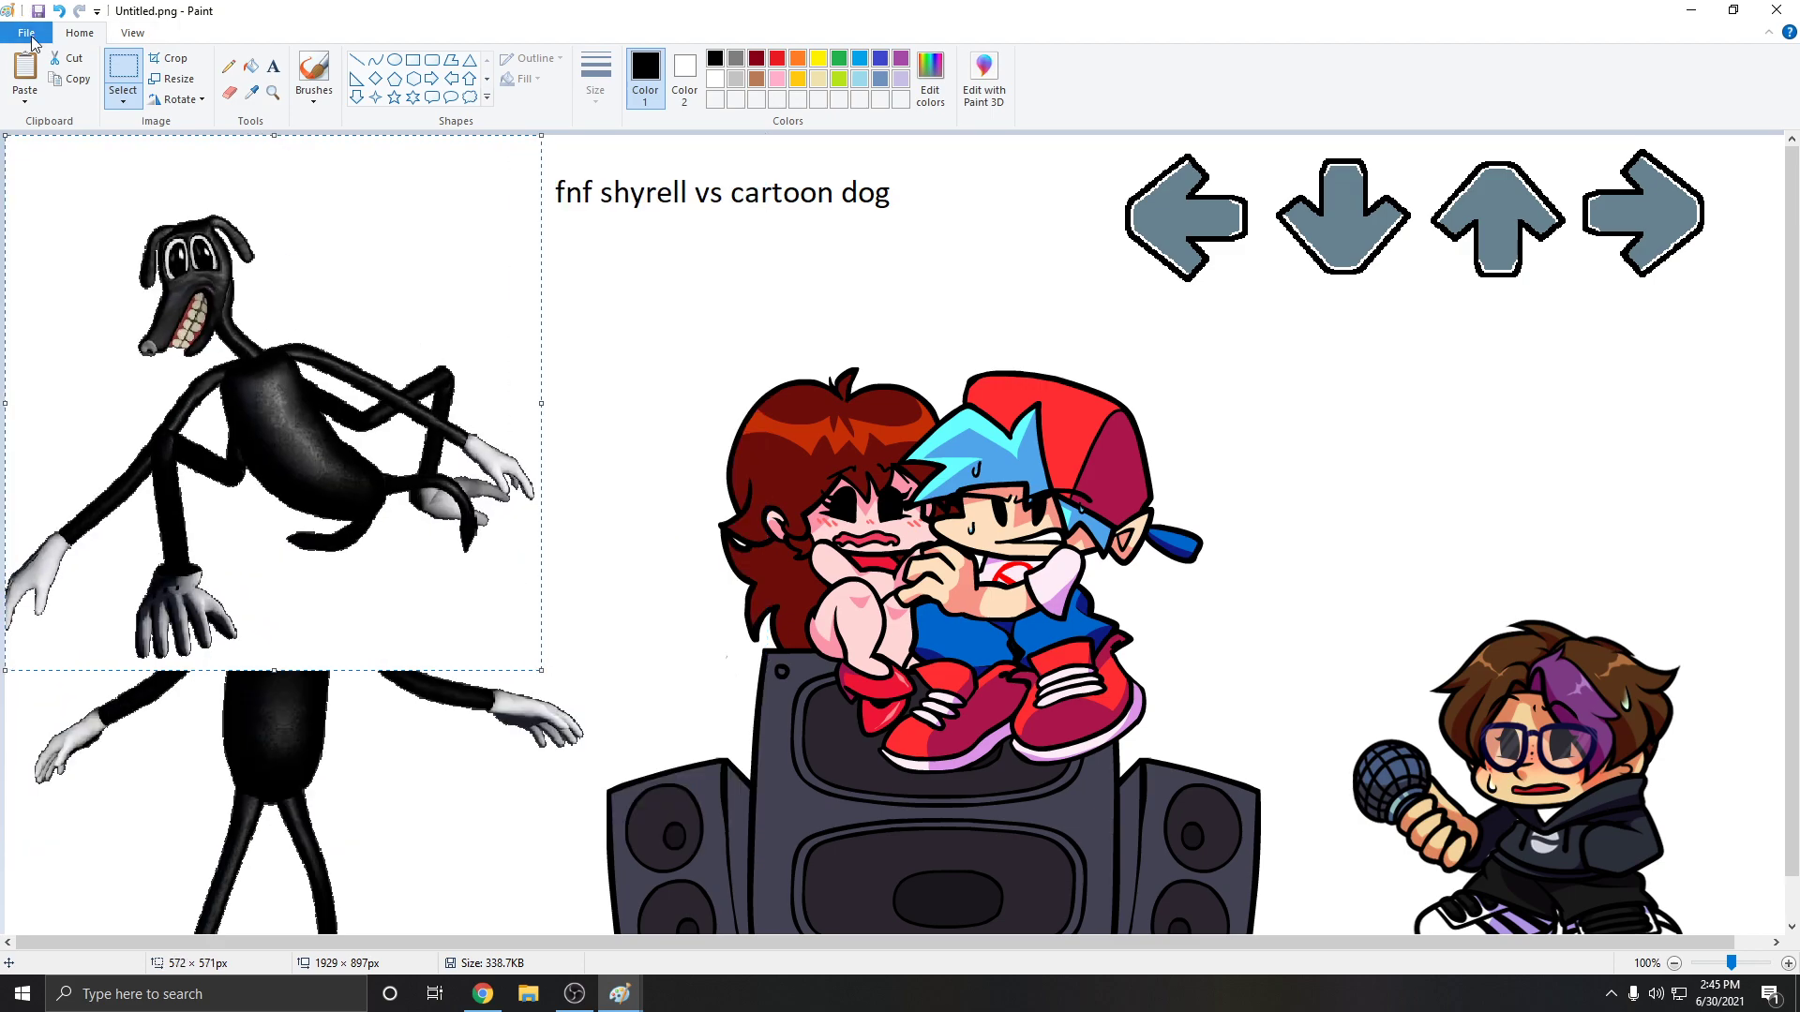
click(58, 11)
Paste the crawling dog at its copied size and place it over the characters on the speakers
click(25, 70)
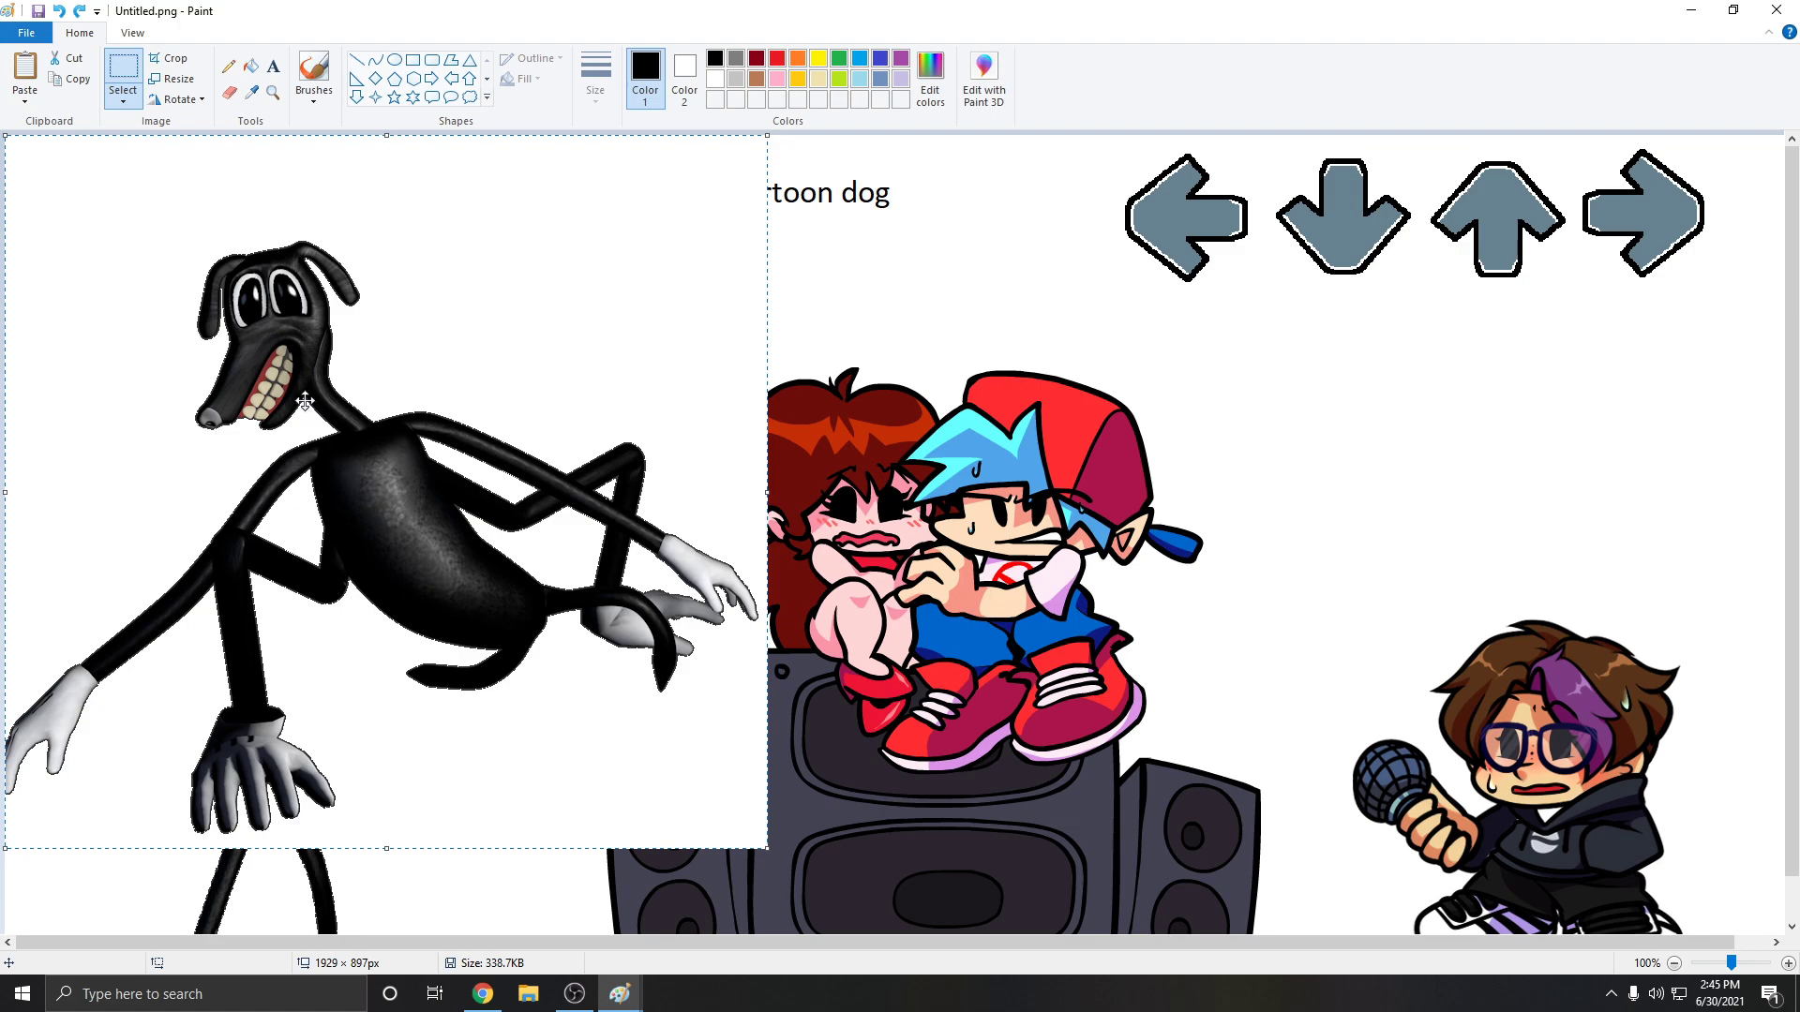
drag(305, 402, 942, 478)
scroll(359, 464, down, 1)
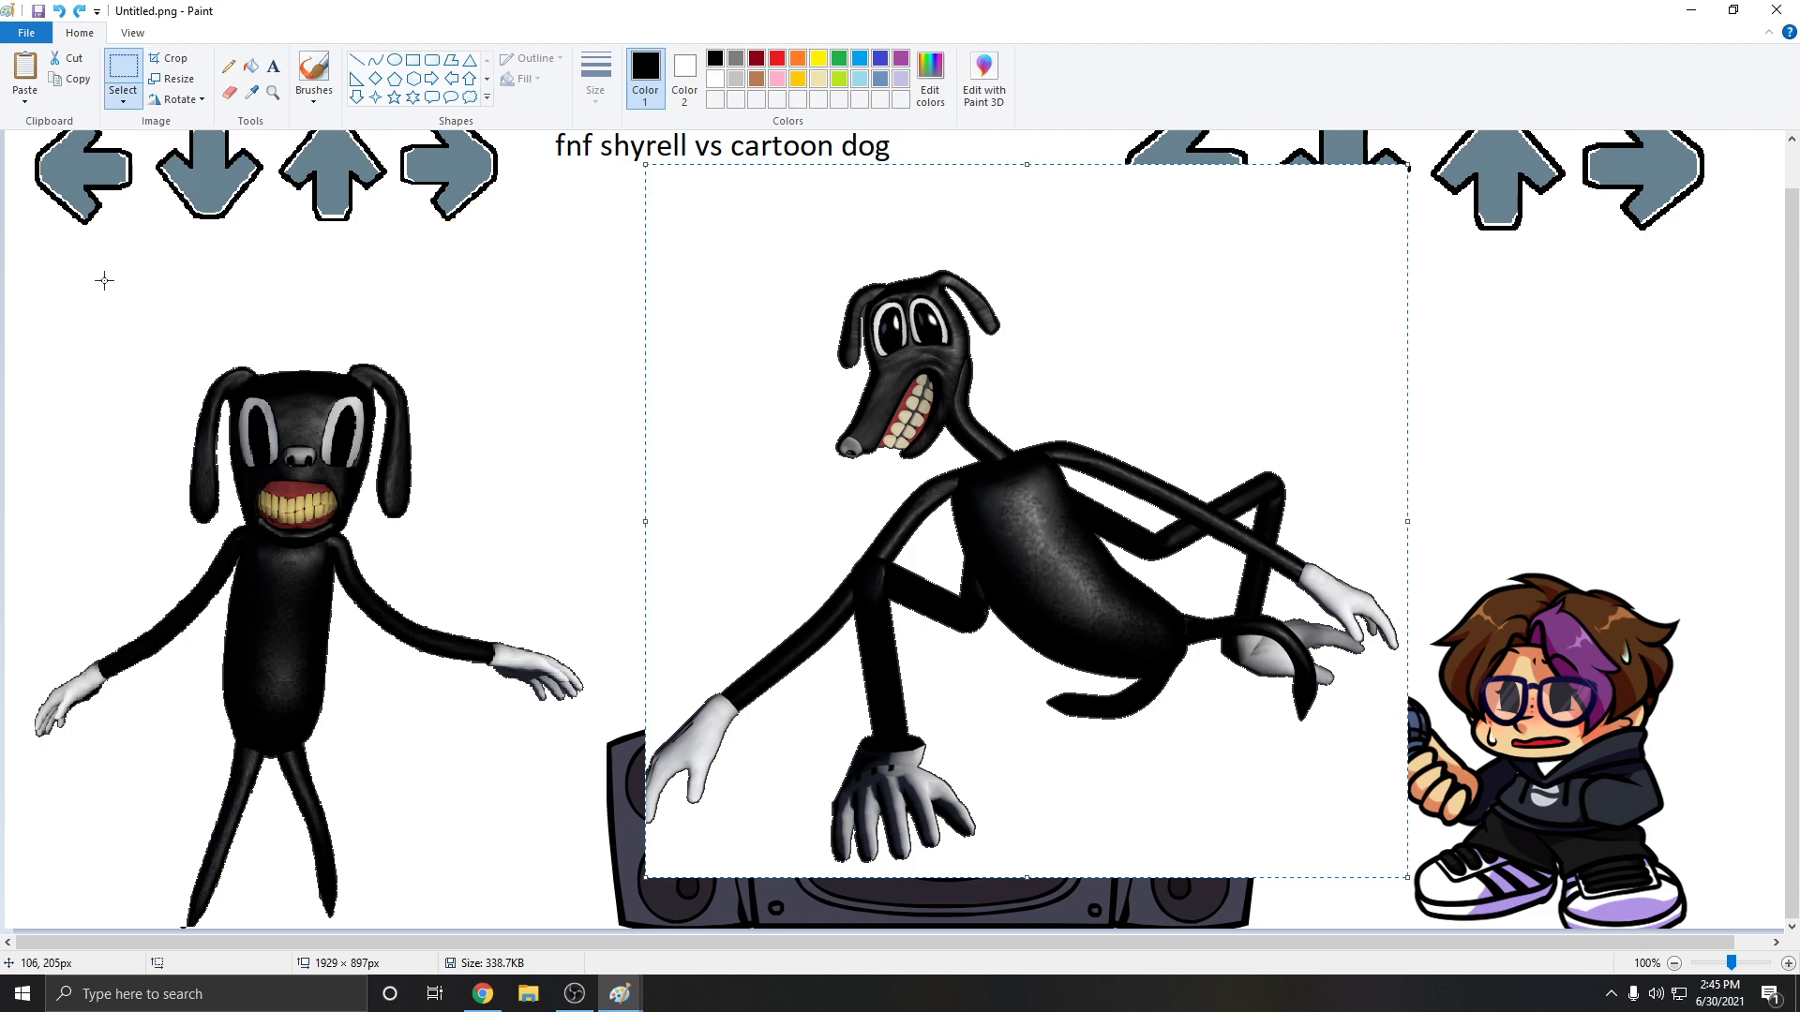
Try to select, shift and shrink the standing dog to about 539 × 647 px, and undo these changes and the pasted dog
drag(46, 317, 478, 852)
click(493, 438)
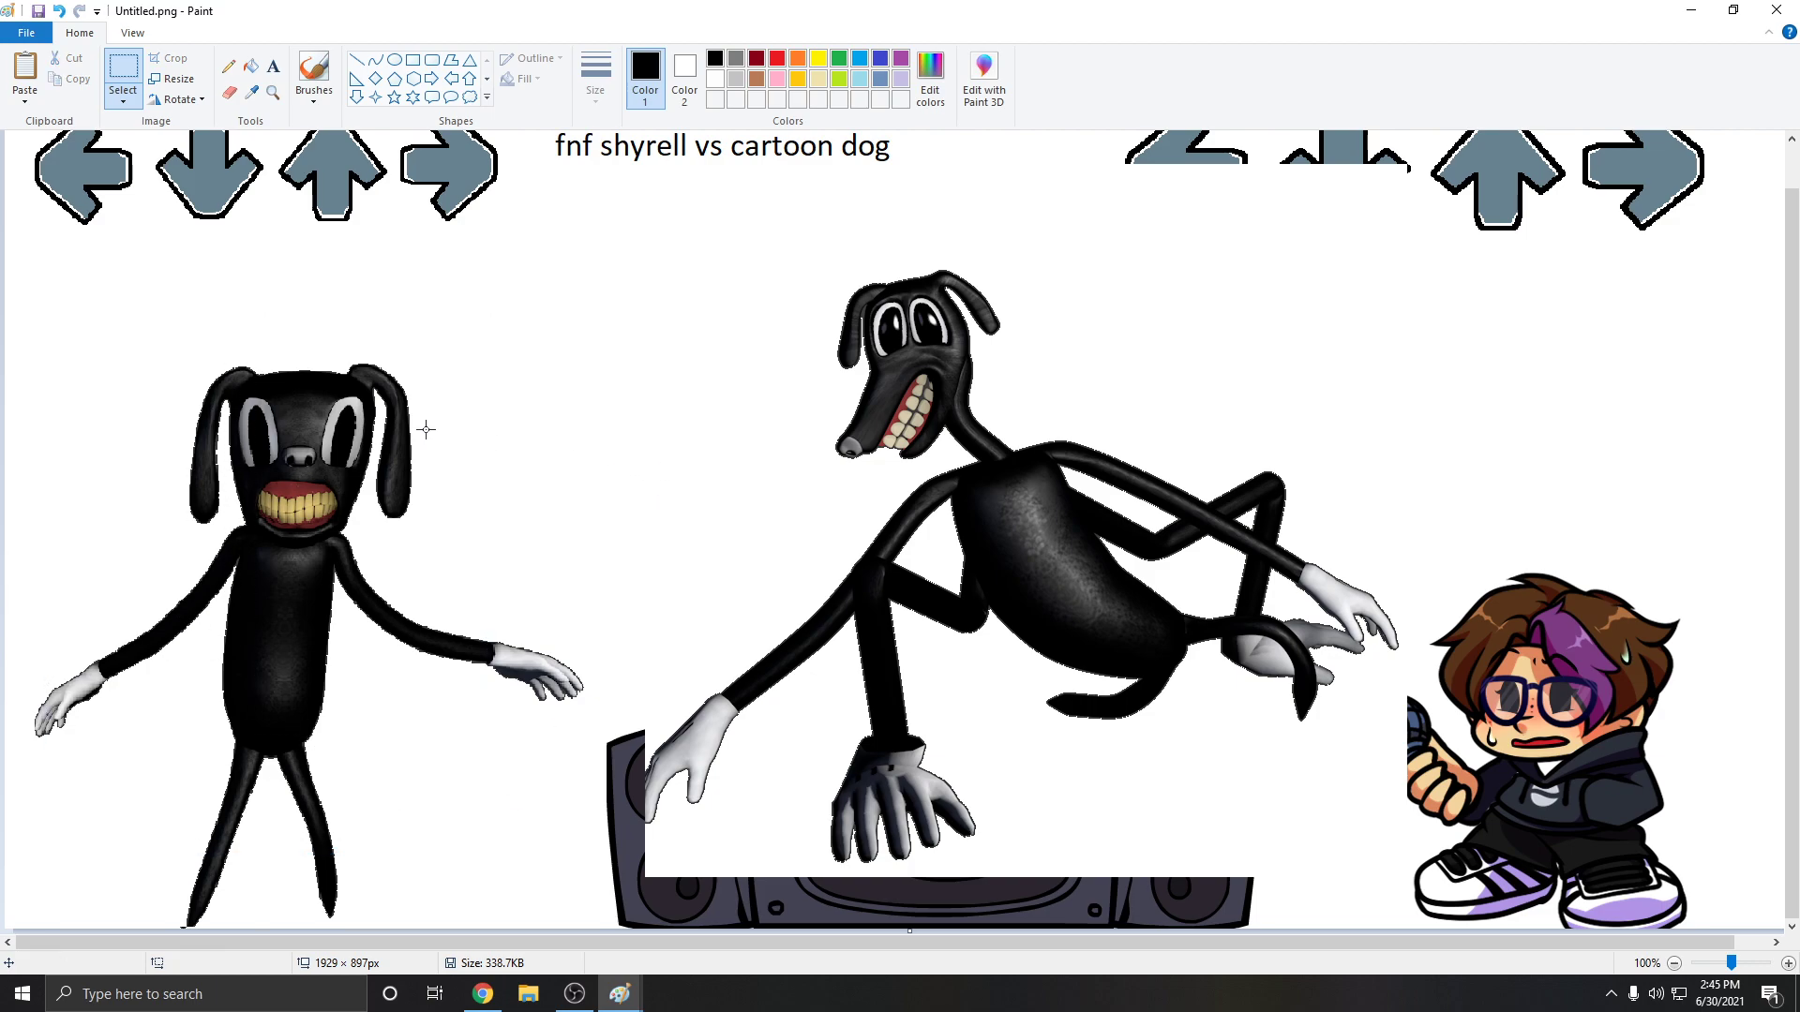
drag(28, 319, 579, 852)
drag(586, 952, 585, 950)
drag(582, 320, 570, 324)
mouse_move(432, 389)
mouse_down()
mouse_move(484, 389)
mouse_move(466, 381)
mouse_up()
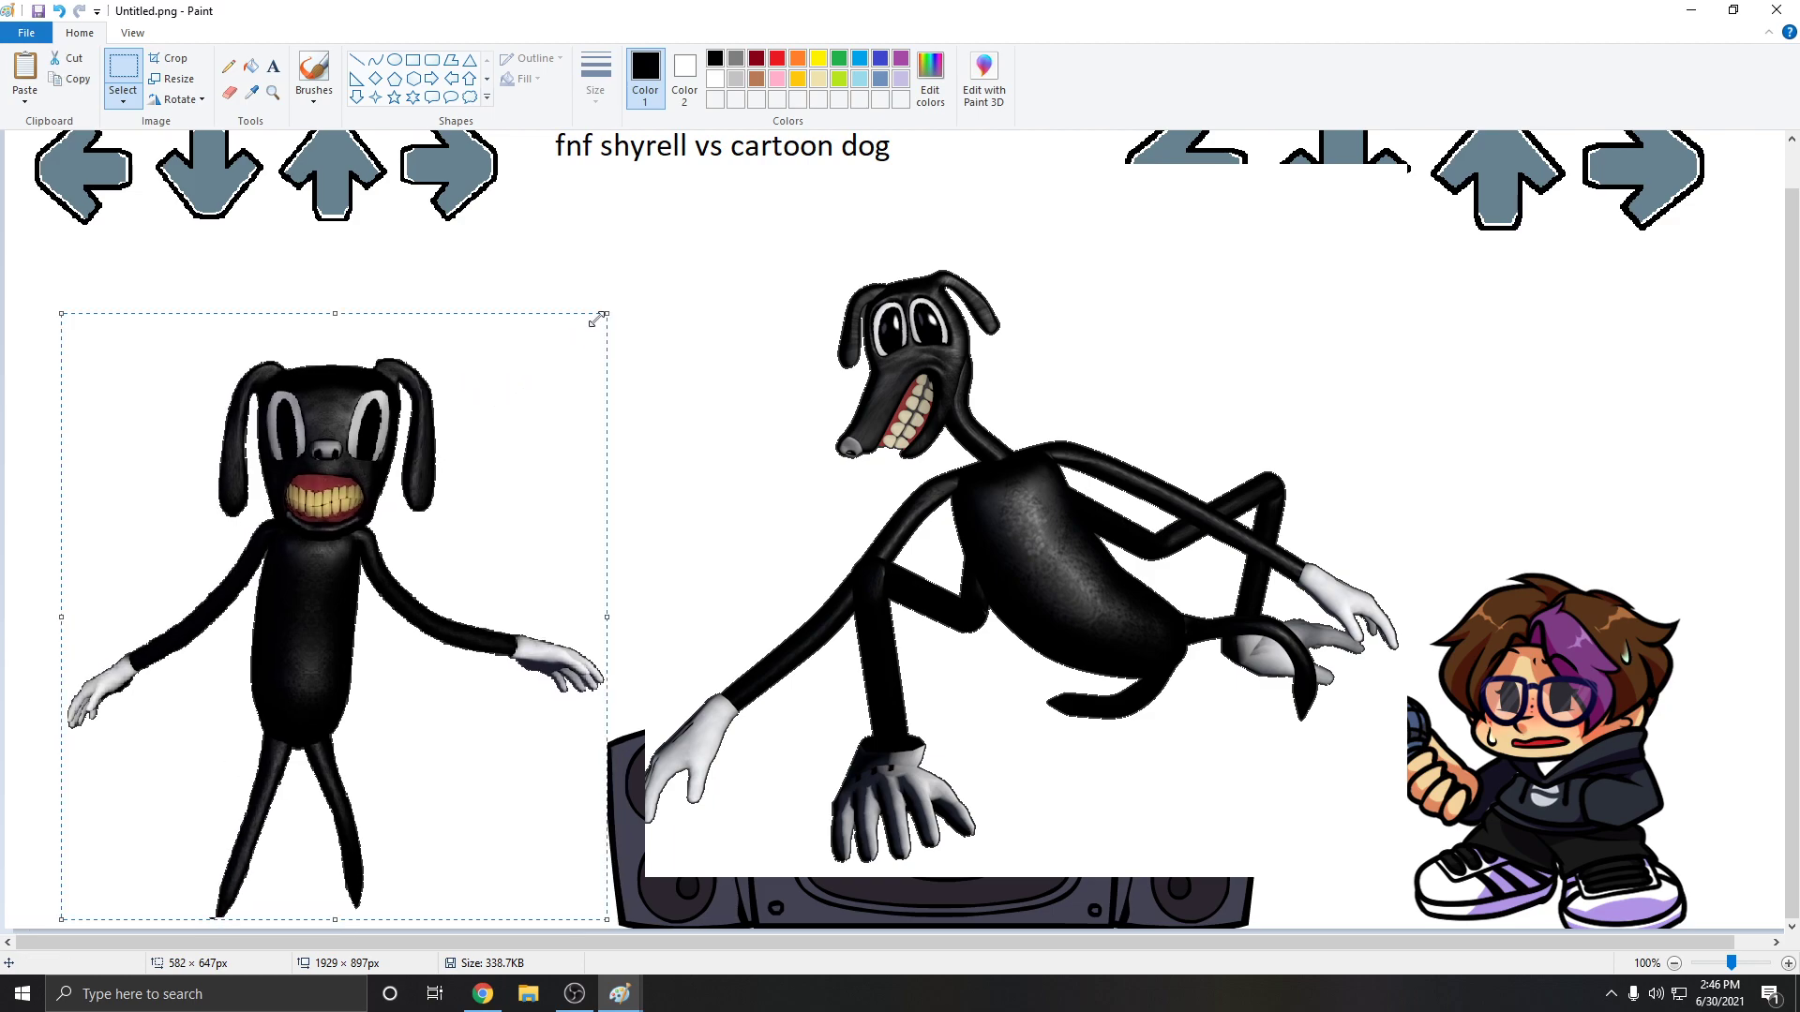
drag(608, 617, 557, 594)
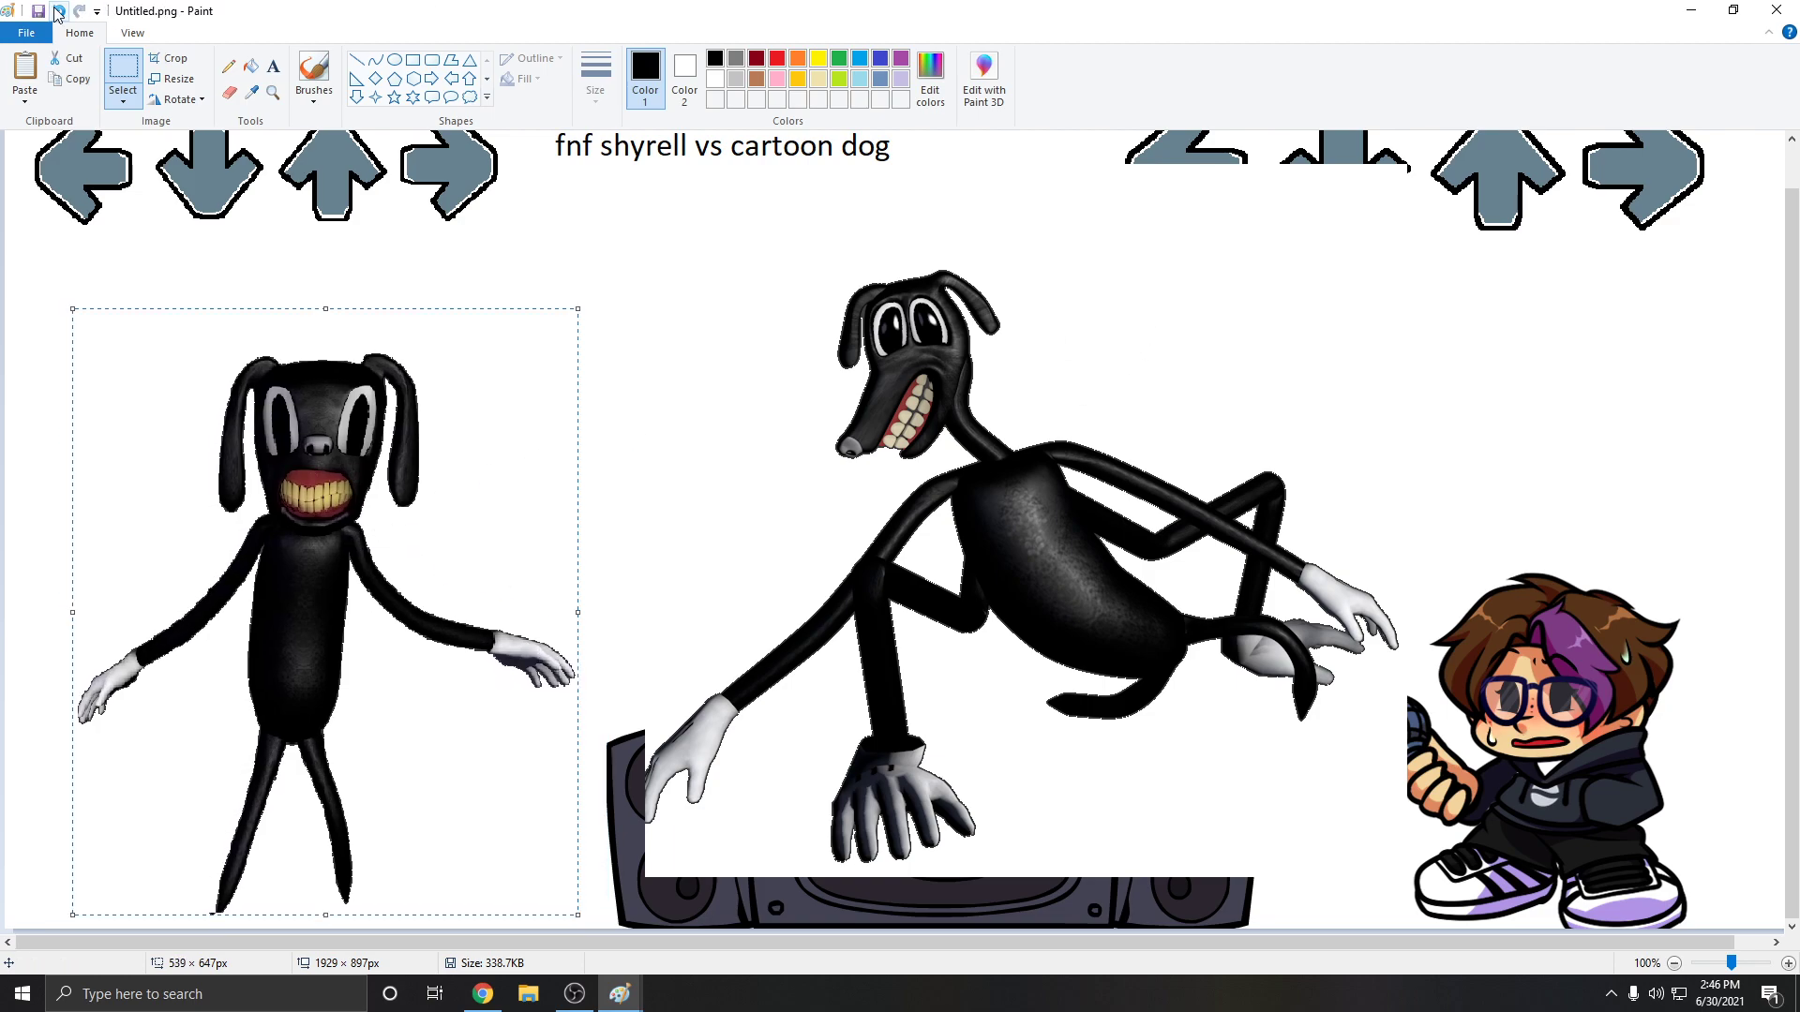
click(58, 12)
click(57, 13)
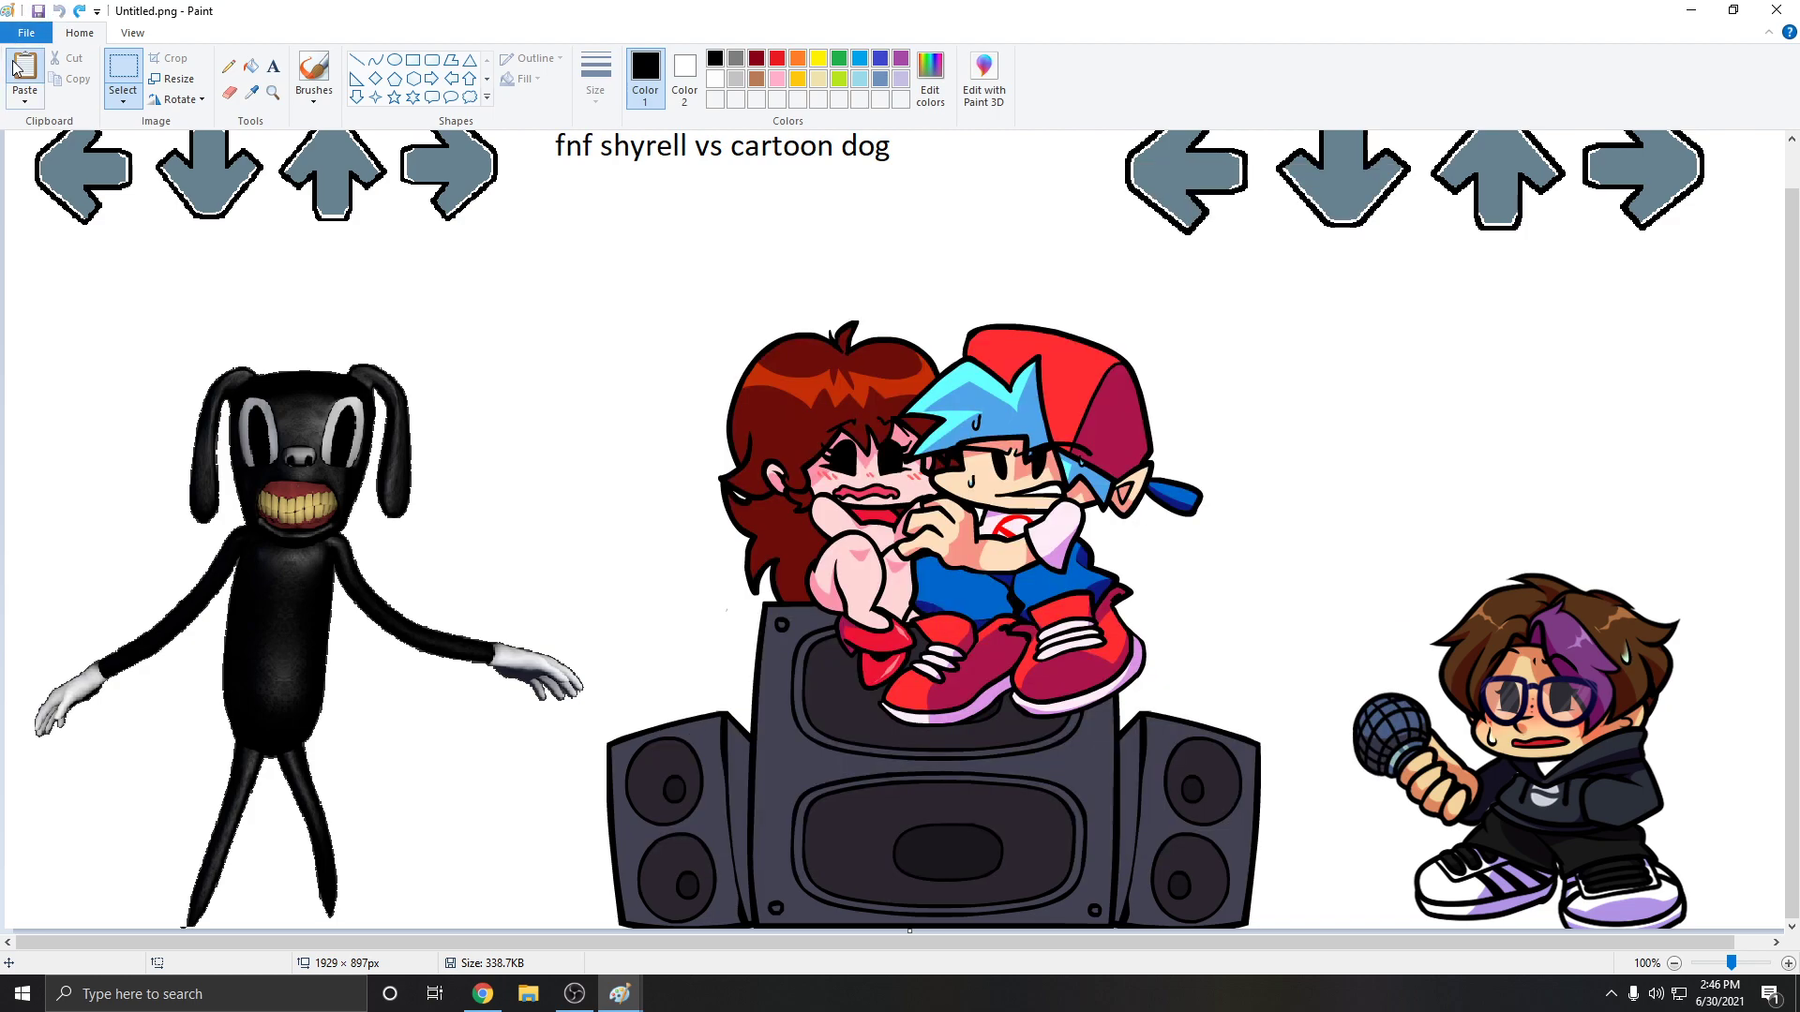
Try placing the crawling dog again over the characters in the middle of the picture, and undo it
key(ctrl+y)
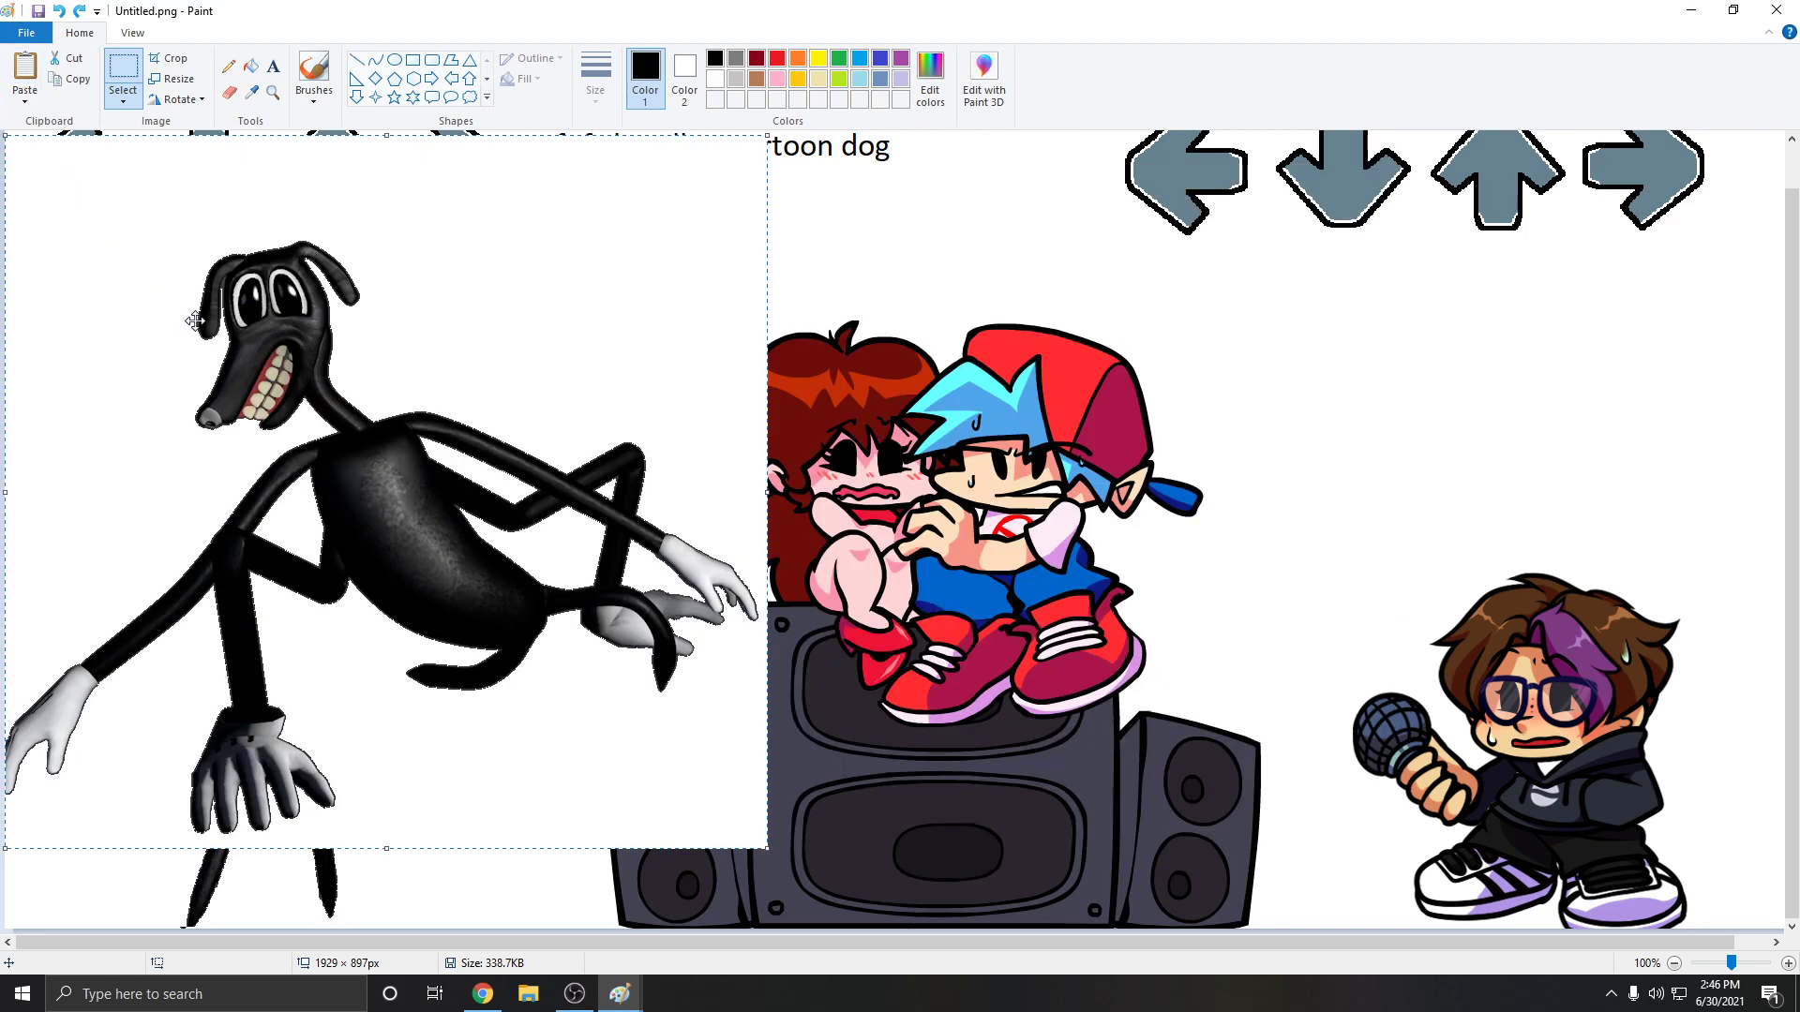
drag(208, 316, 872, 390)
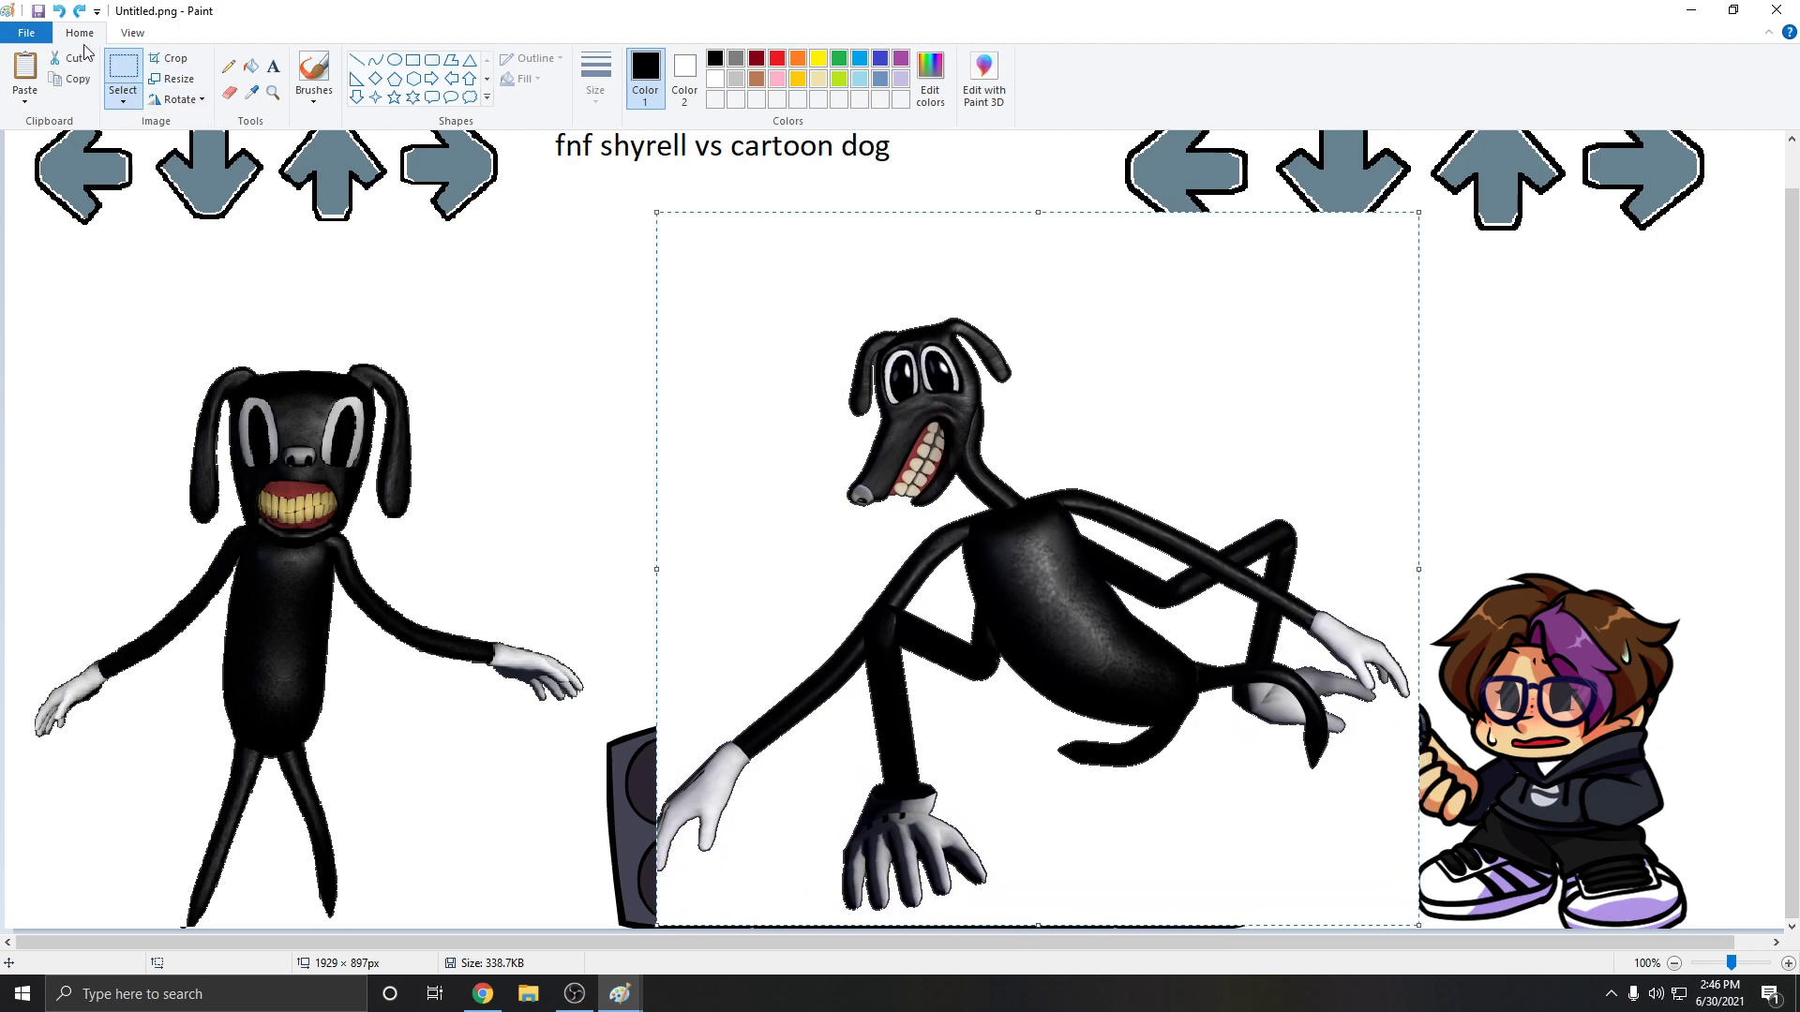
click(59, 12)
Delete the standing cartoon dog using a free-form selection around it
click(120, 97)
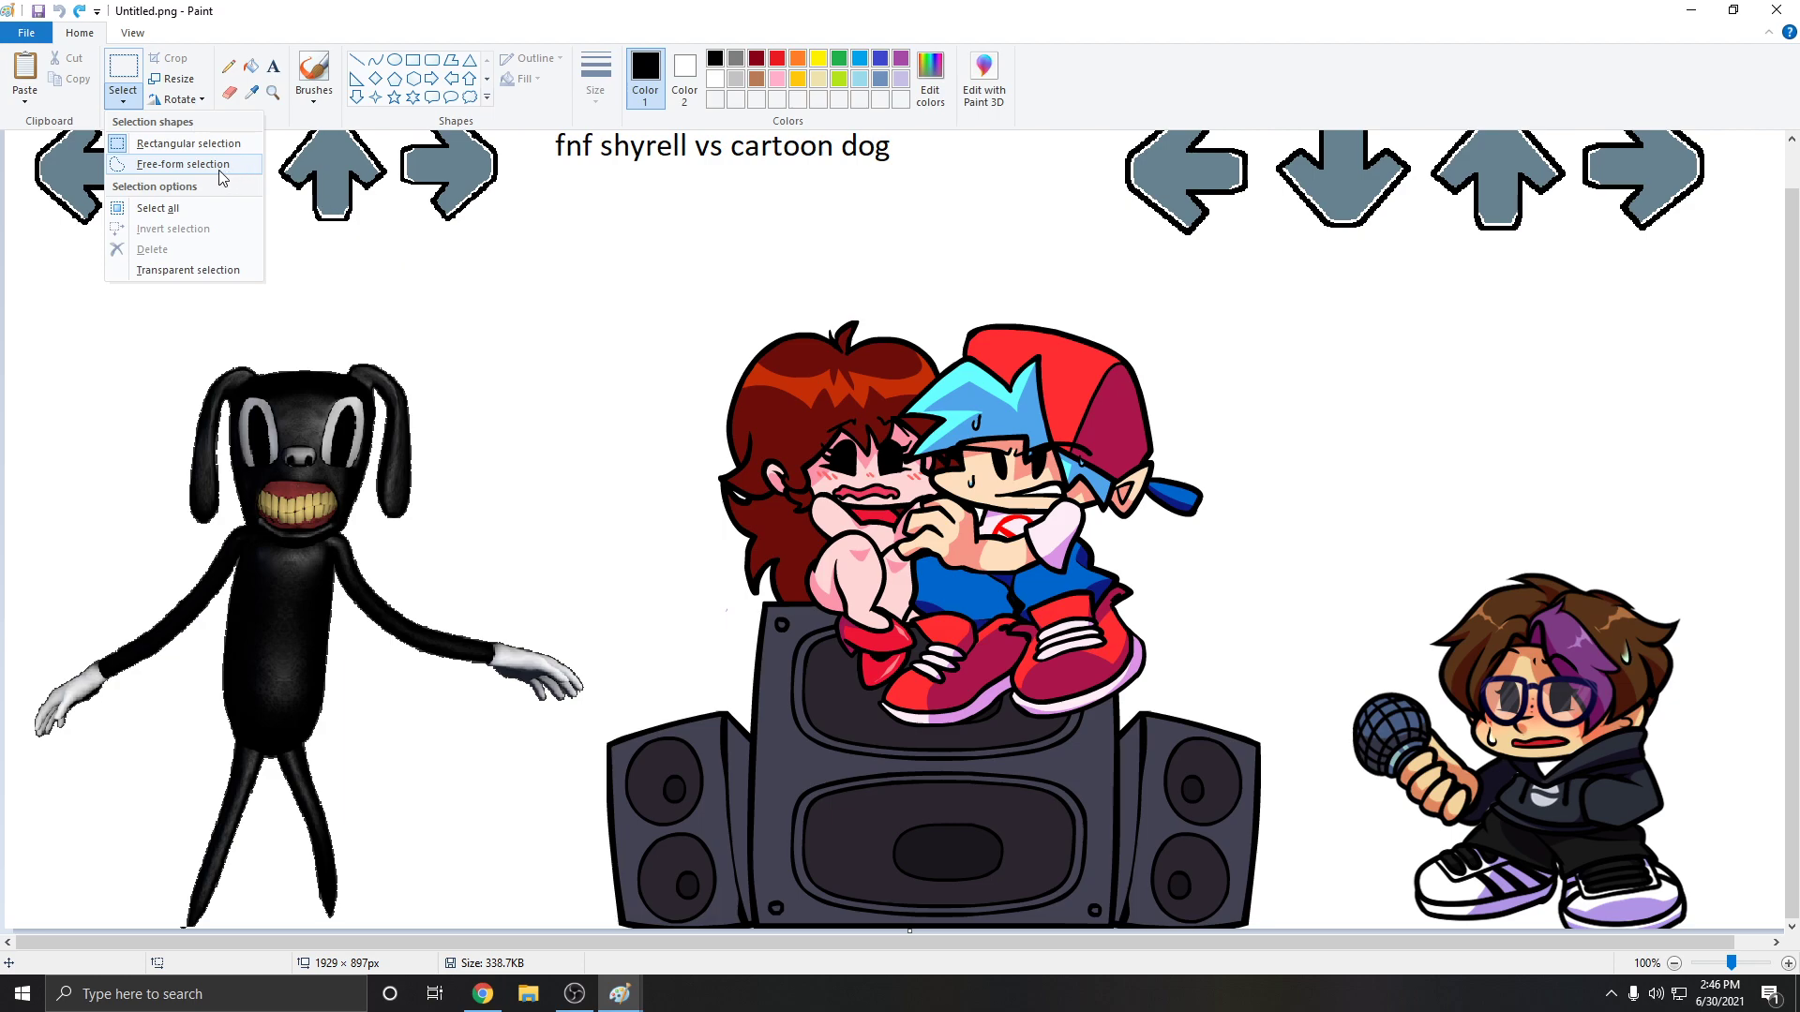
click(140, 165)
mouse_move(230, 323)
mouse_down()
mouse_move(102, 321)
mouse_move(28, 443)
mouse_move(19, 720)
mouse_move(97, 916)
mouse_move(227, 979)
mouse_move(371, 994)
mouse_move(428, 956)
mouse_move(535, 774)
mouse_up()
mouse_move(493, 410)
mouse_down()
mouse_move(450, 284)
mouse_move(371, 278)
mouse_move(217, 320)
mouse_up()
right_click(239, 385)
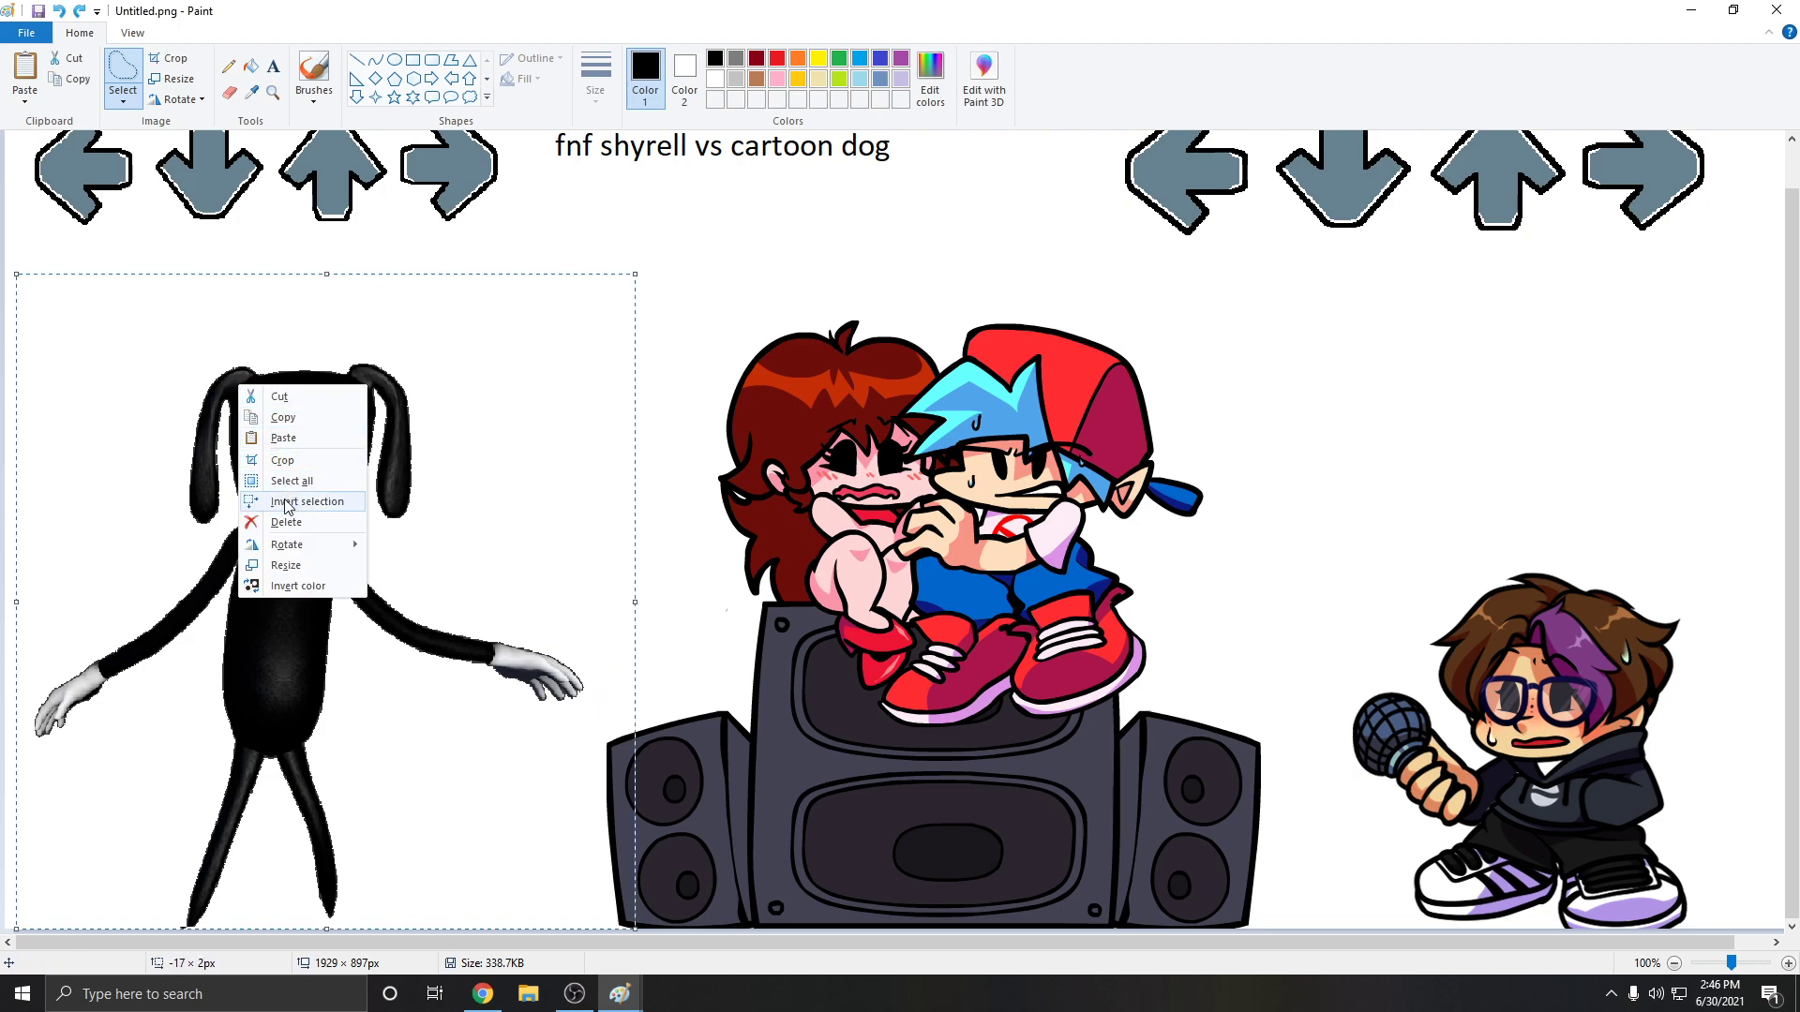
click(282, 528)
Paste the crawling dog, resize it to about 606 × 592 px and place it where the standing dog was
click(26, 75)
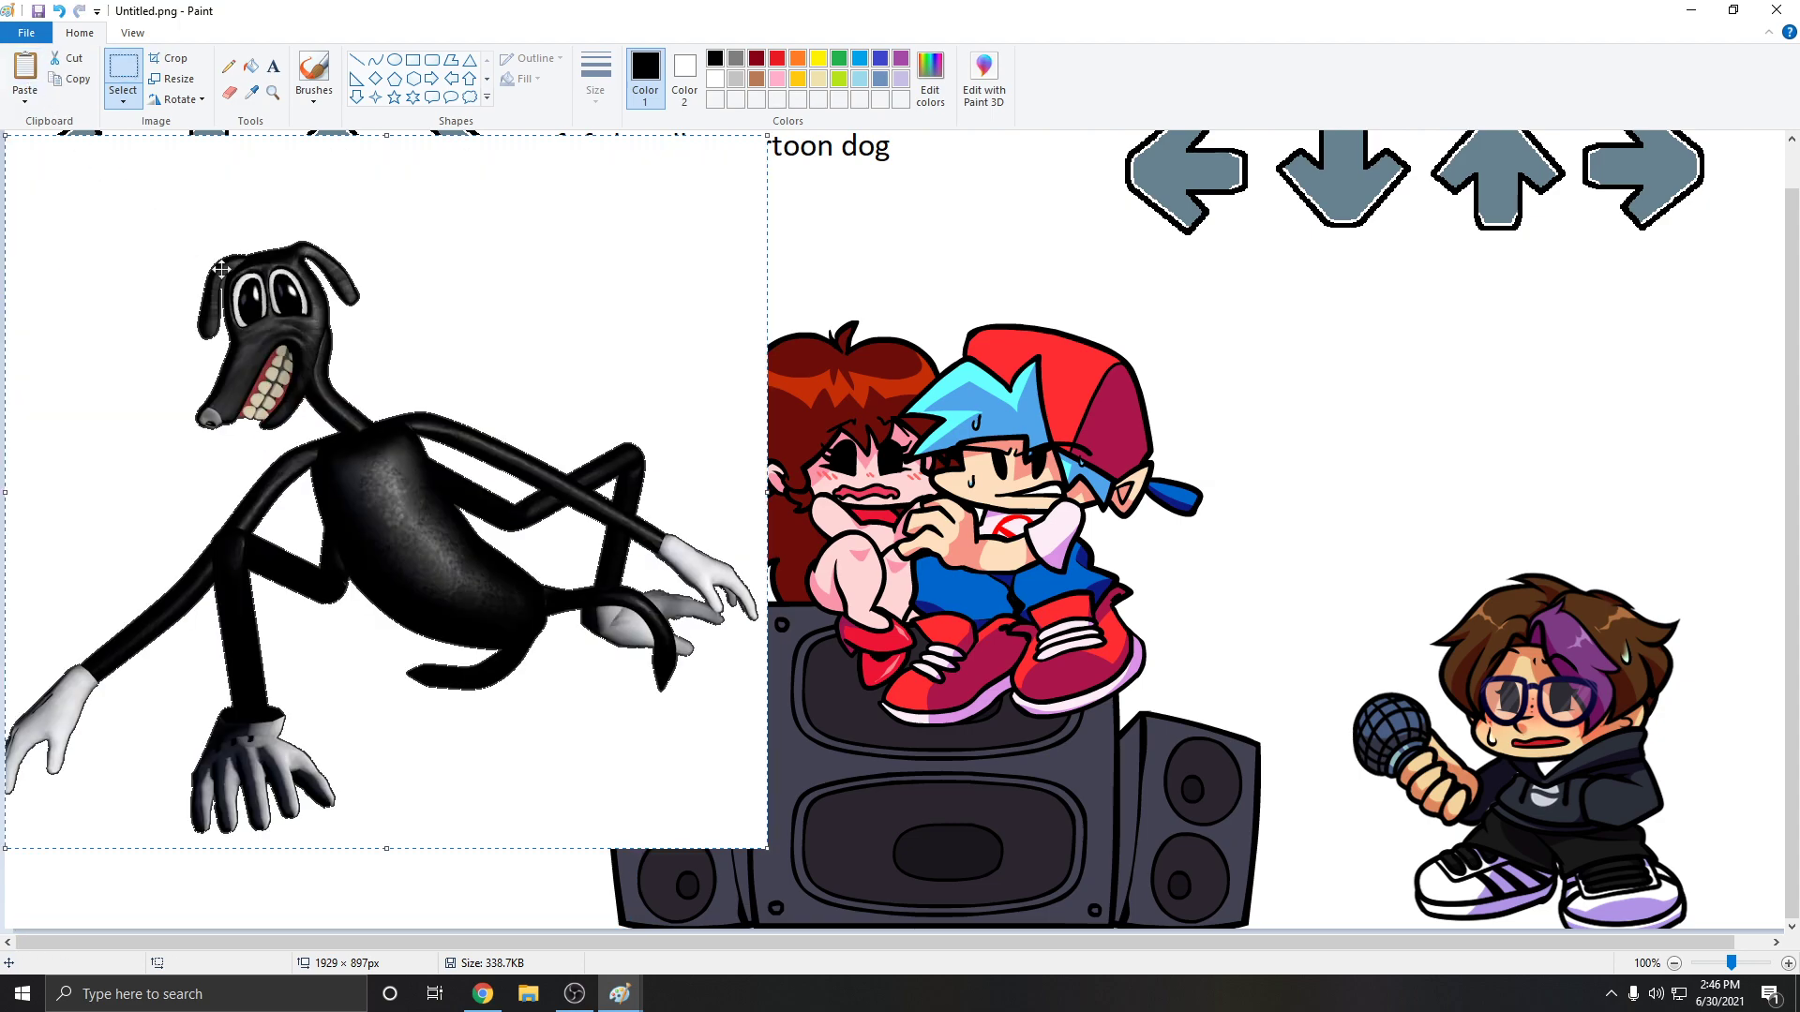
drag(767, 848, 553, 647)
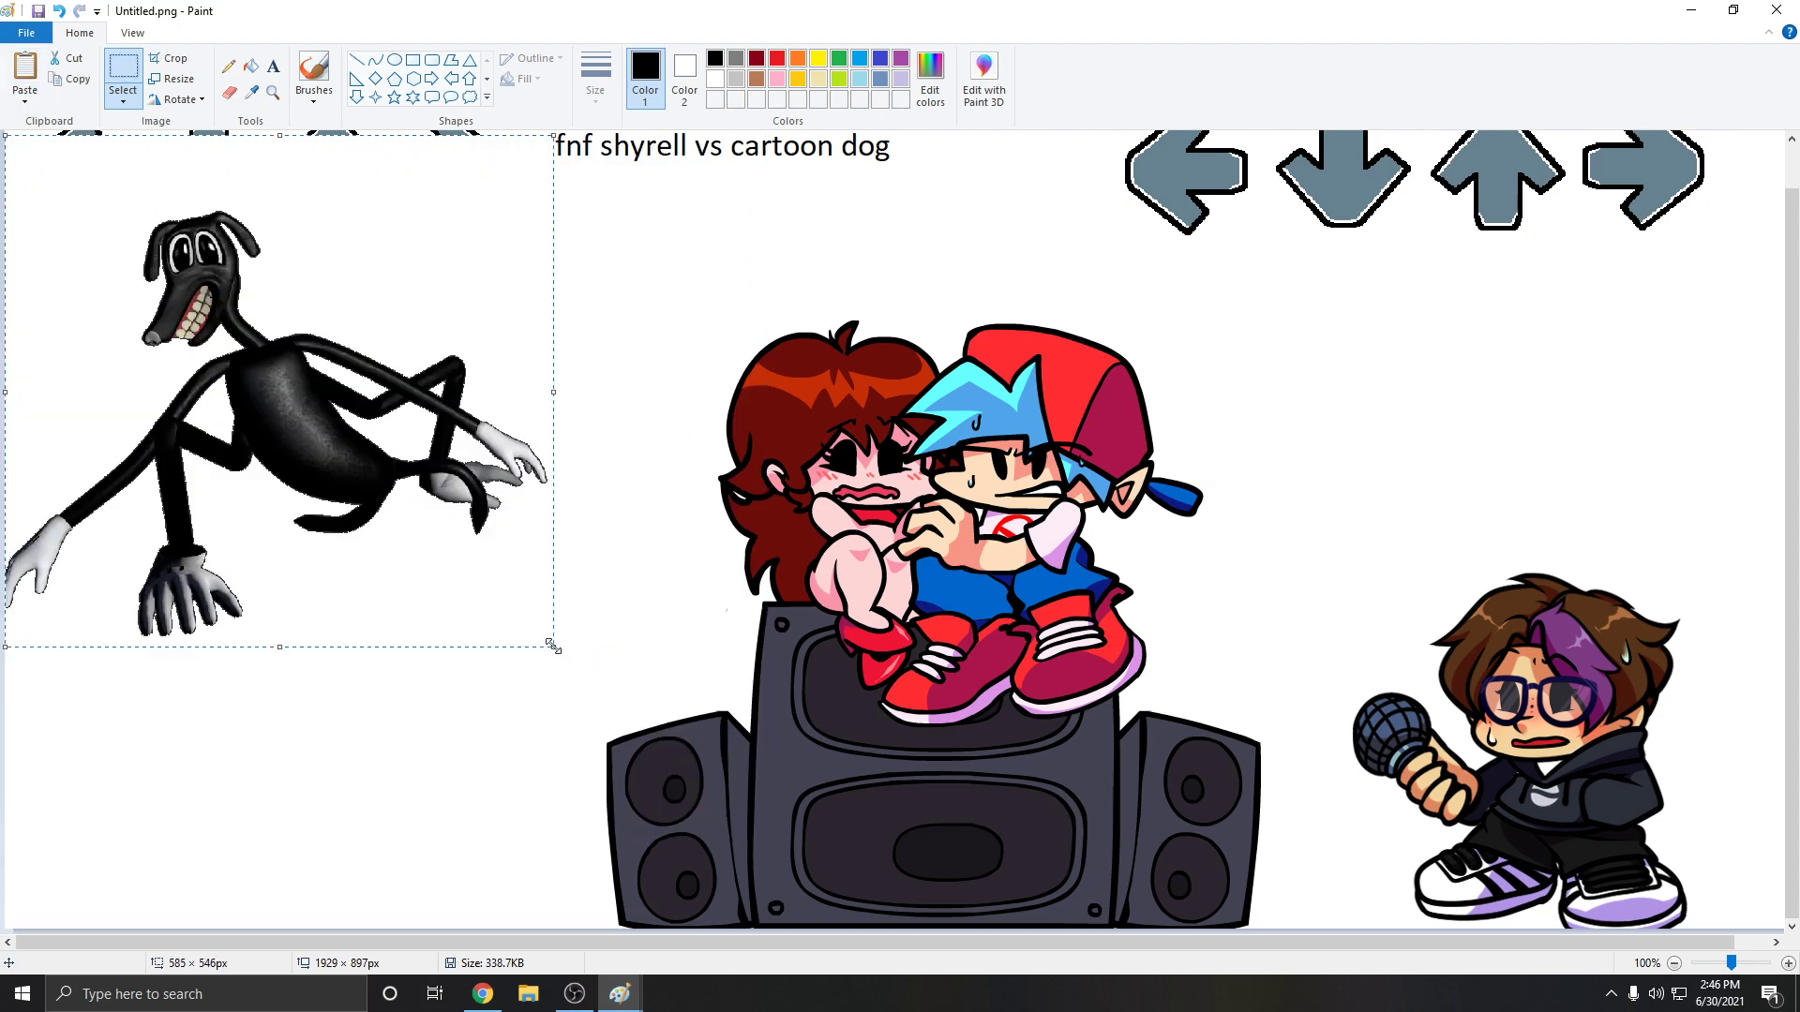
drag(169, 173, 183, 400)
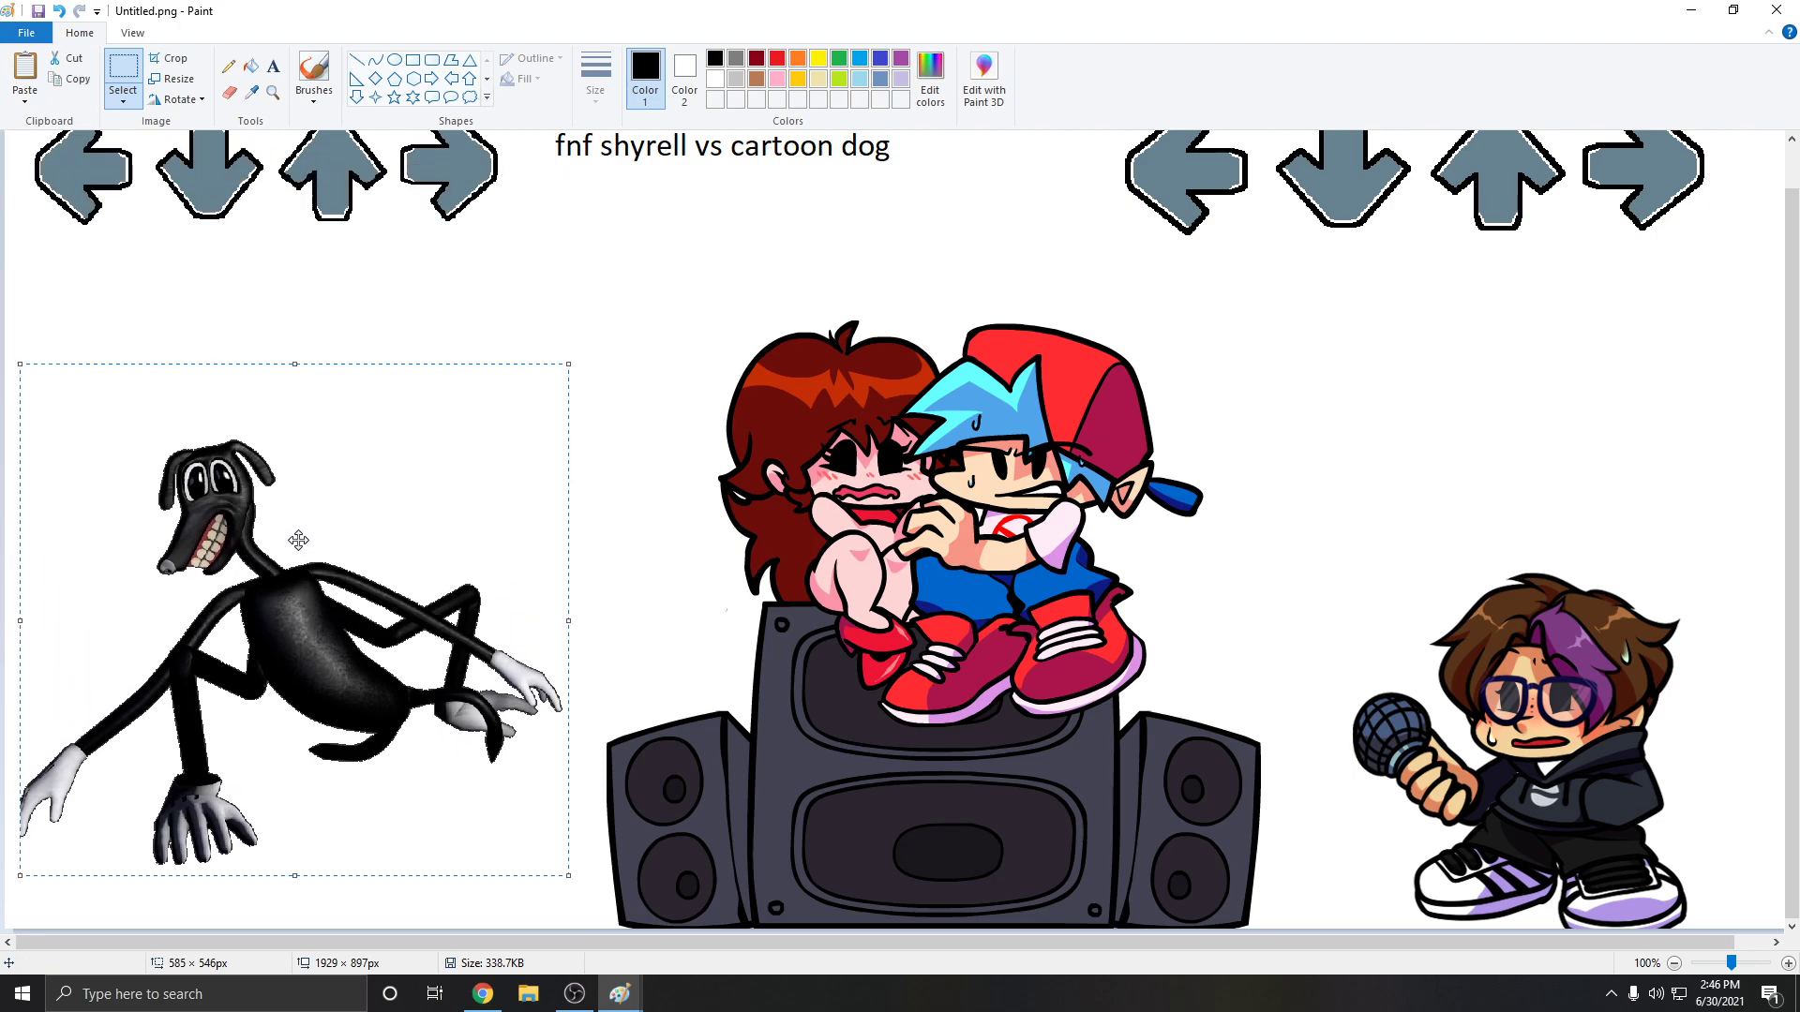
drag(568, 364, 588, 321)
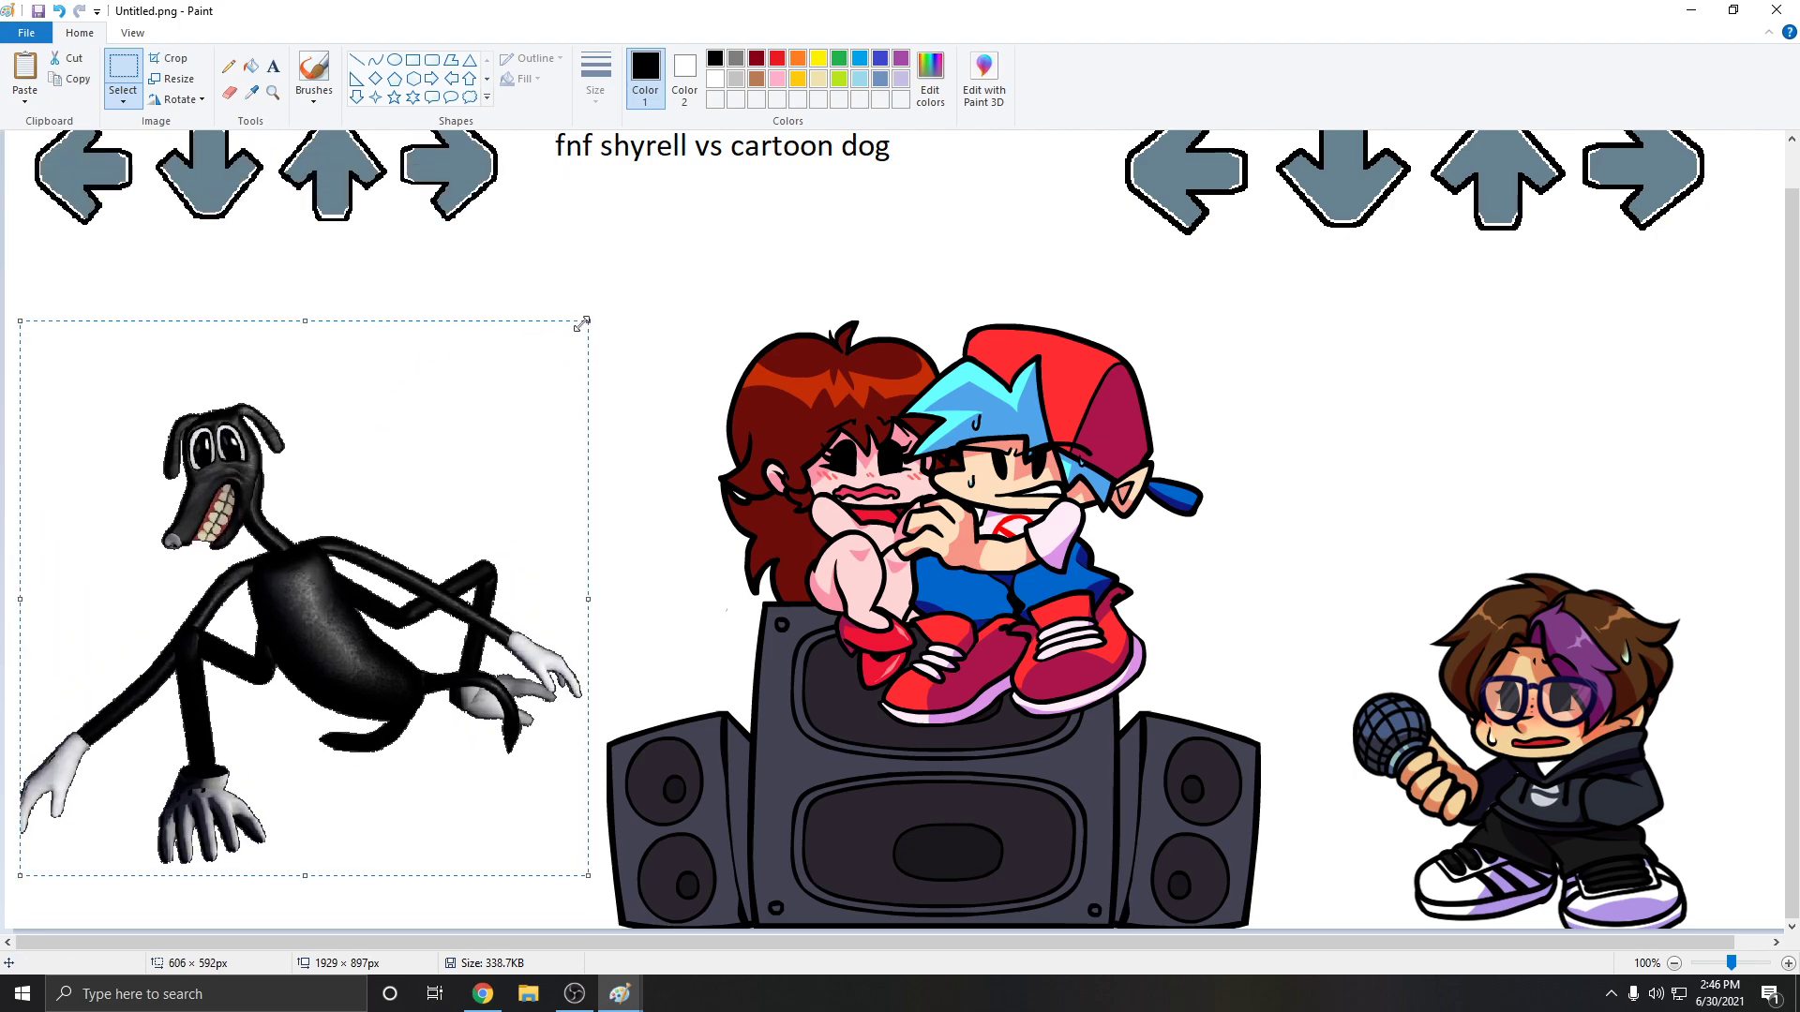
Flip the crawling dog horizontally and lower it to the bottom edge of the picture
right_click(245, 437)
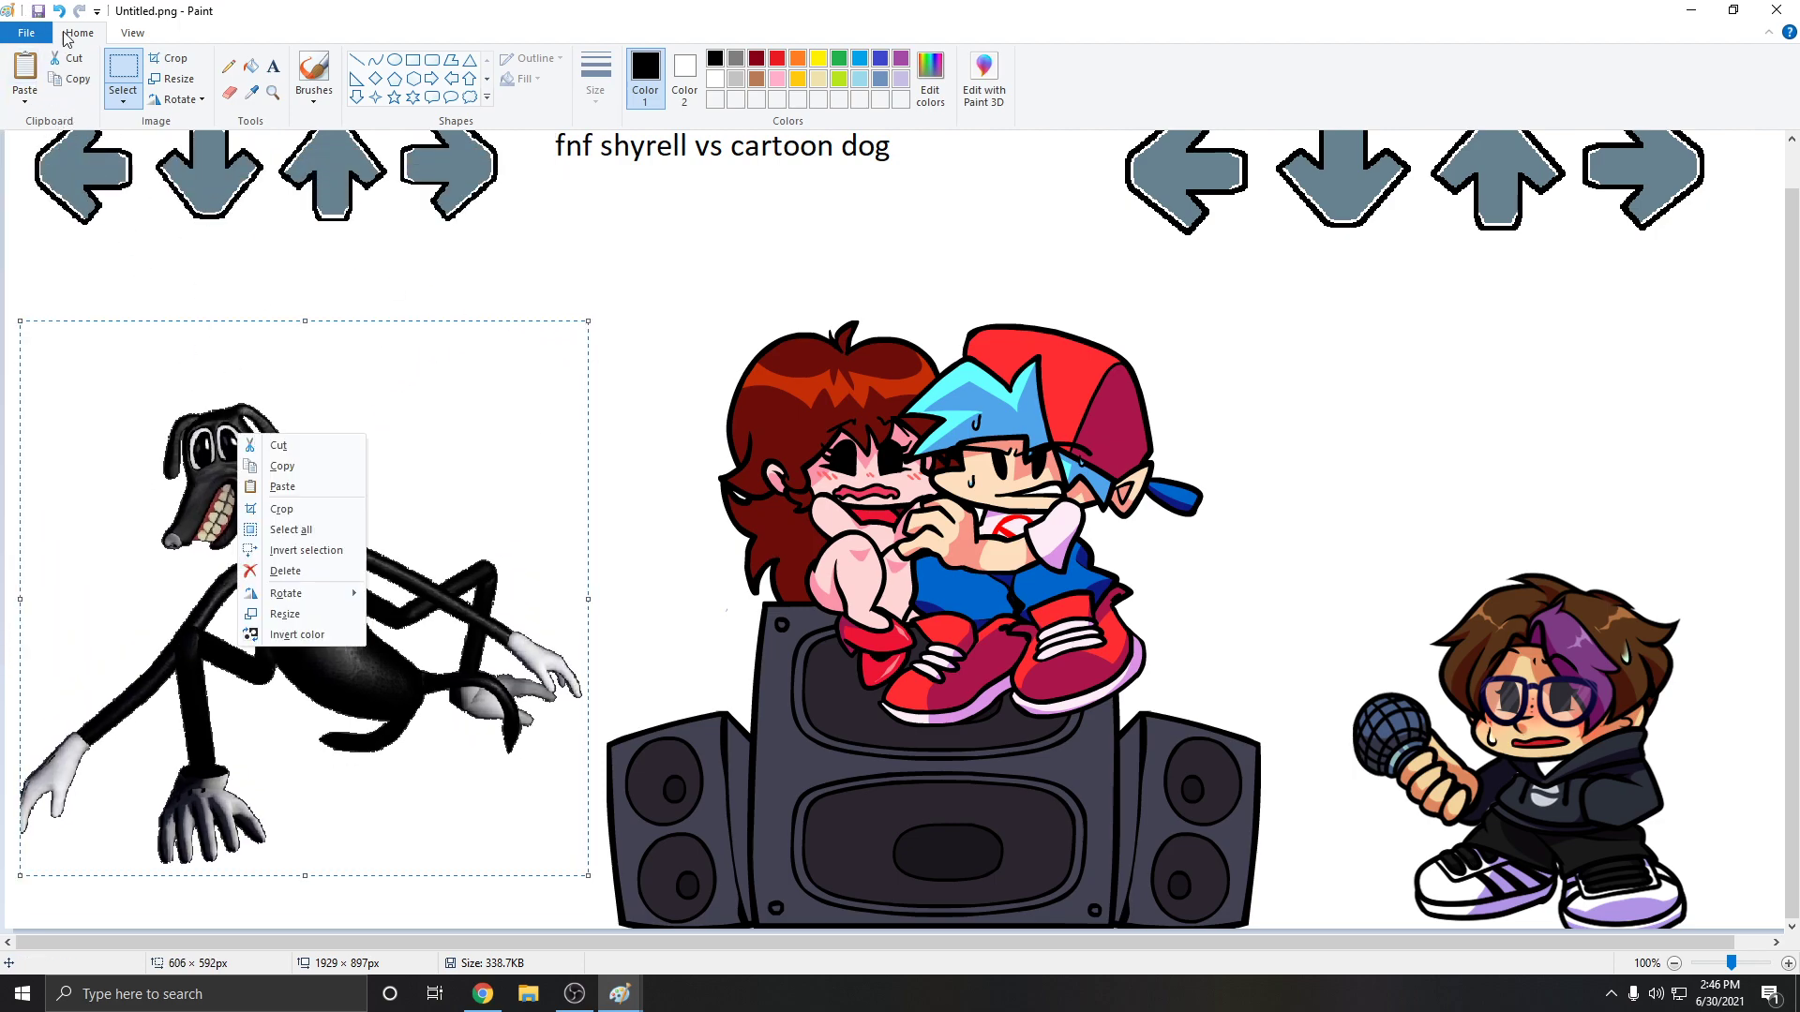
click(178, 98)
click(193, 208)
drag(335, 473, 335, 526)
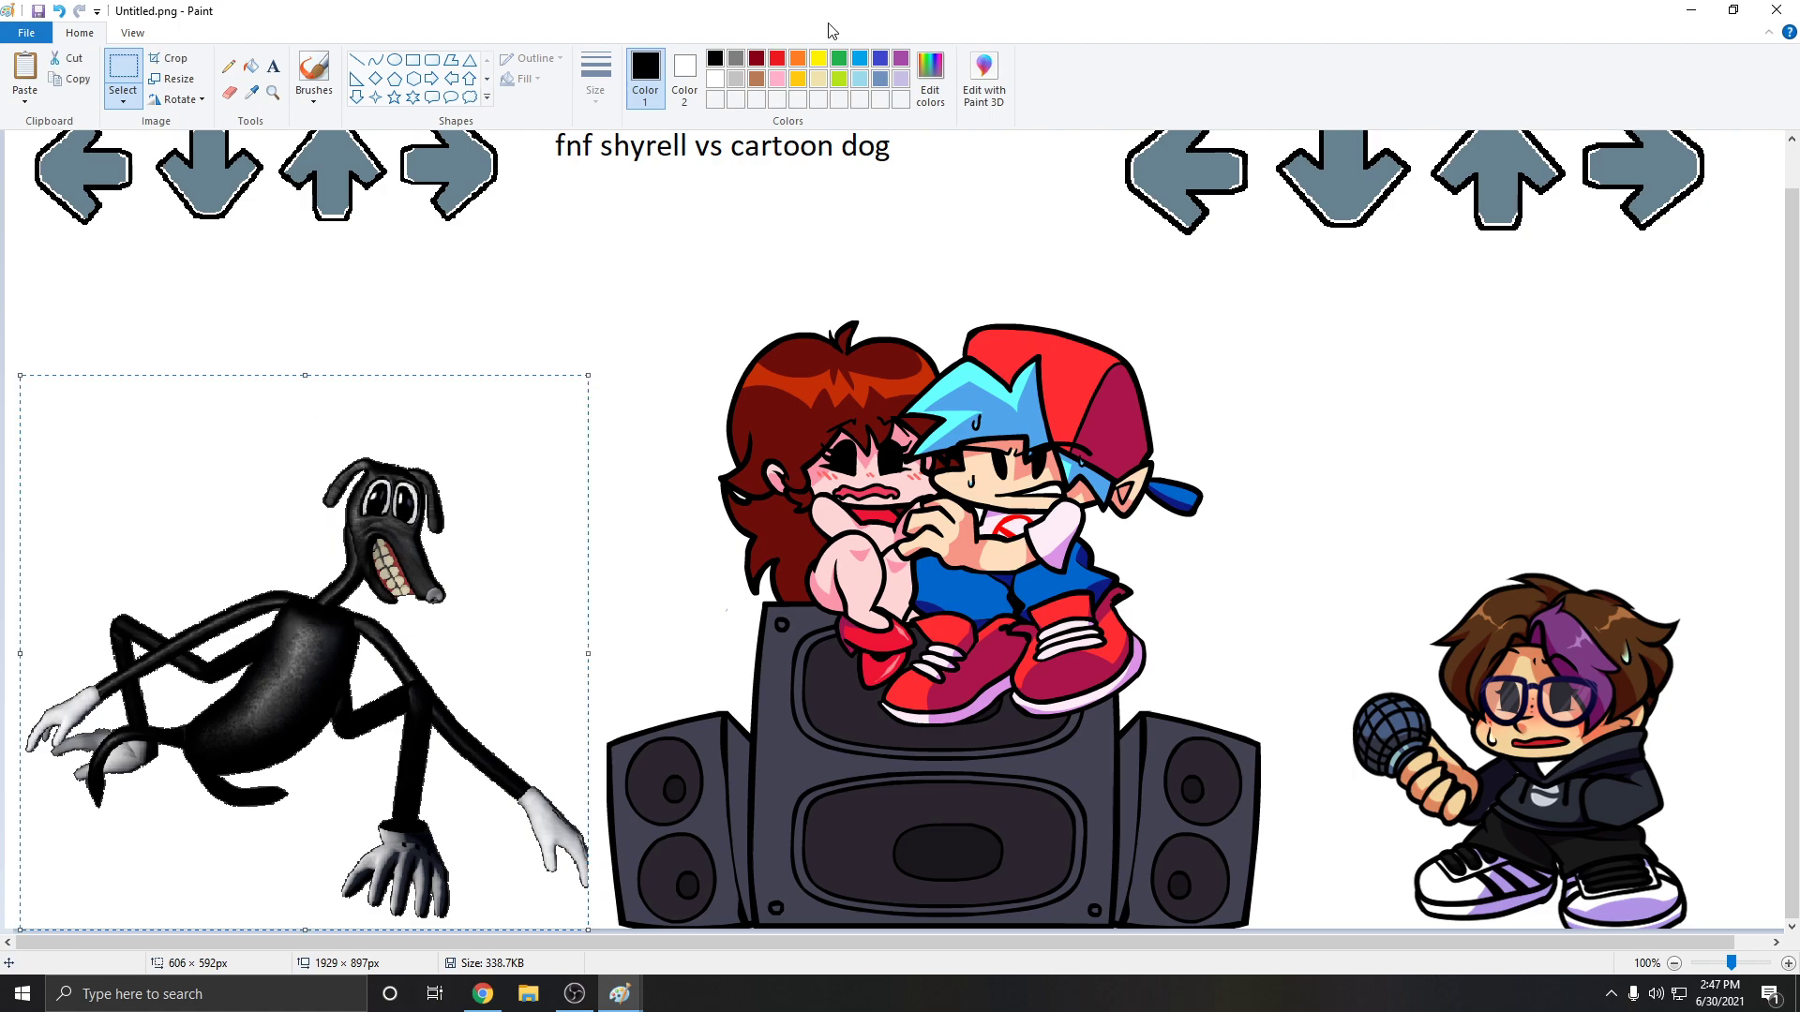
Save the changes to Untitled.png and continue with the picture in Paint 3D
key(alt+F4)
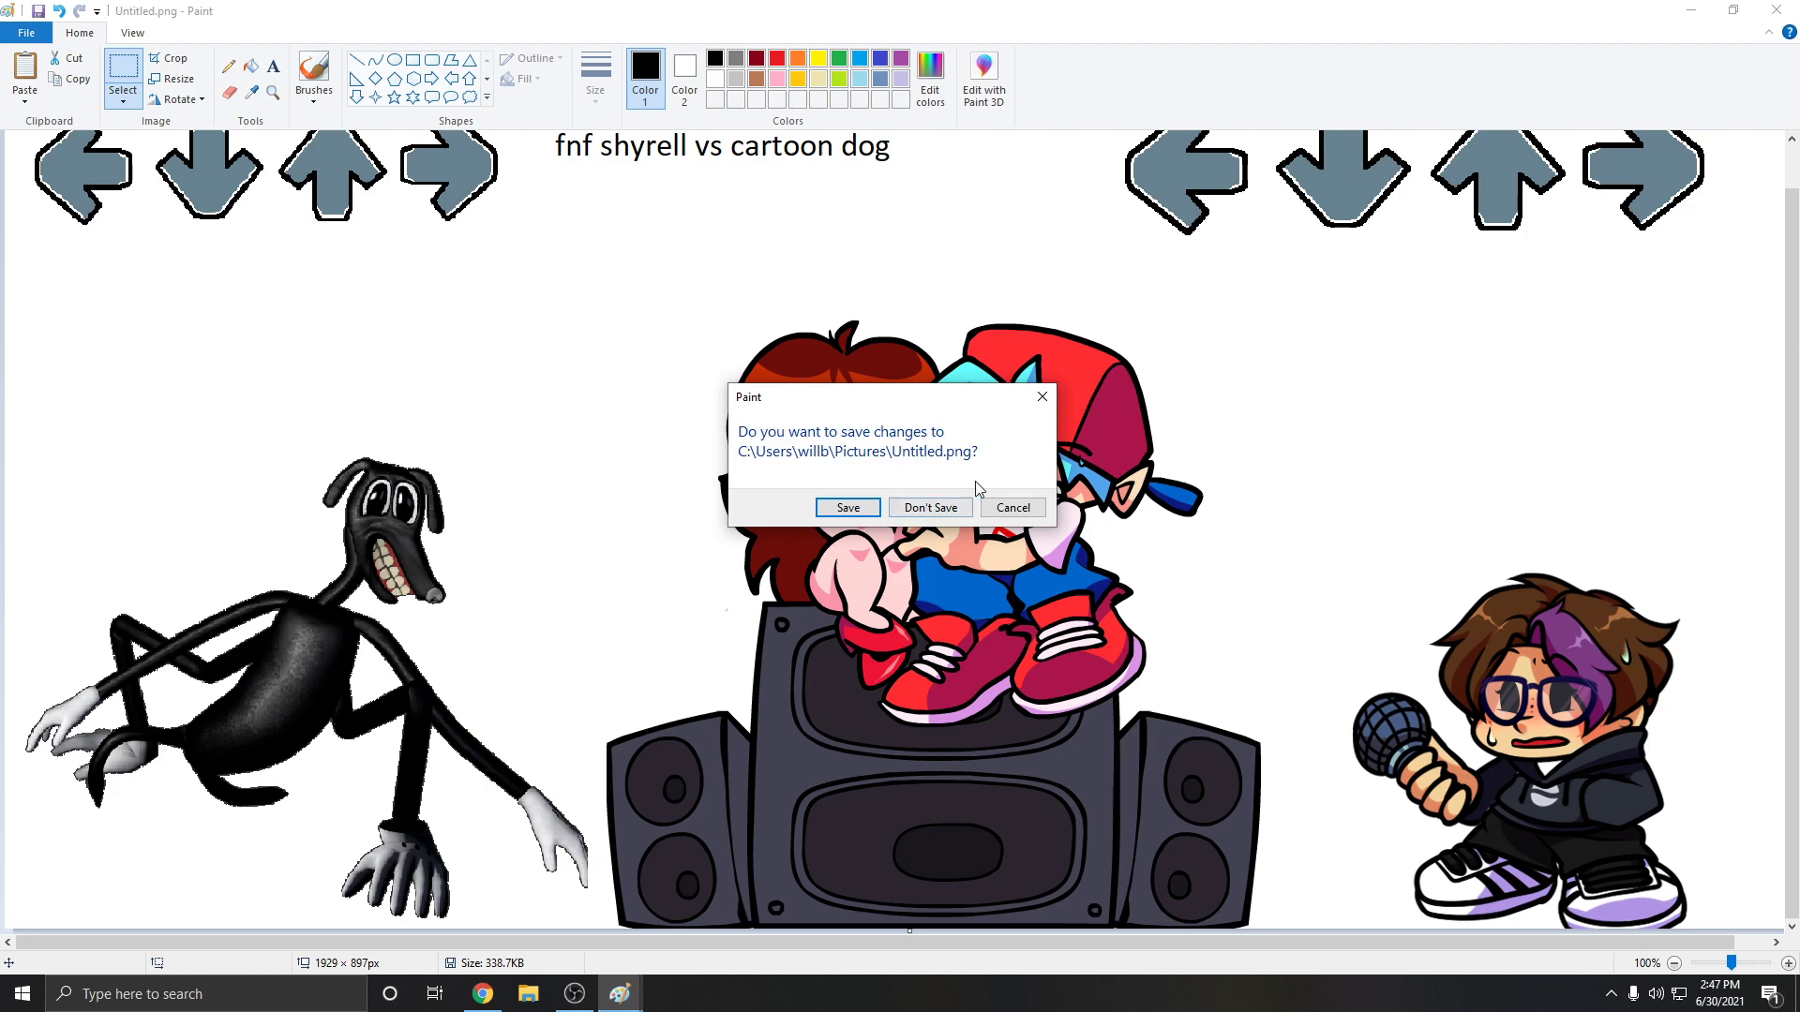
click(865, 508)
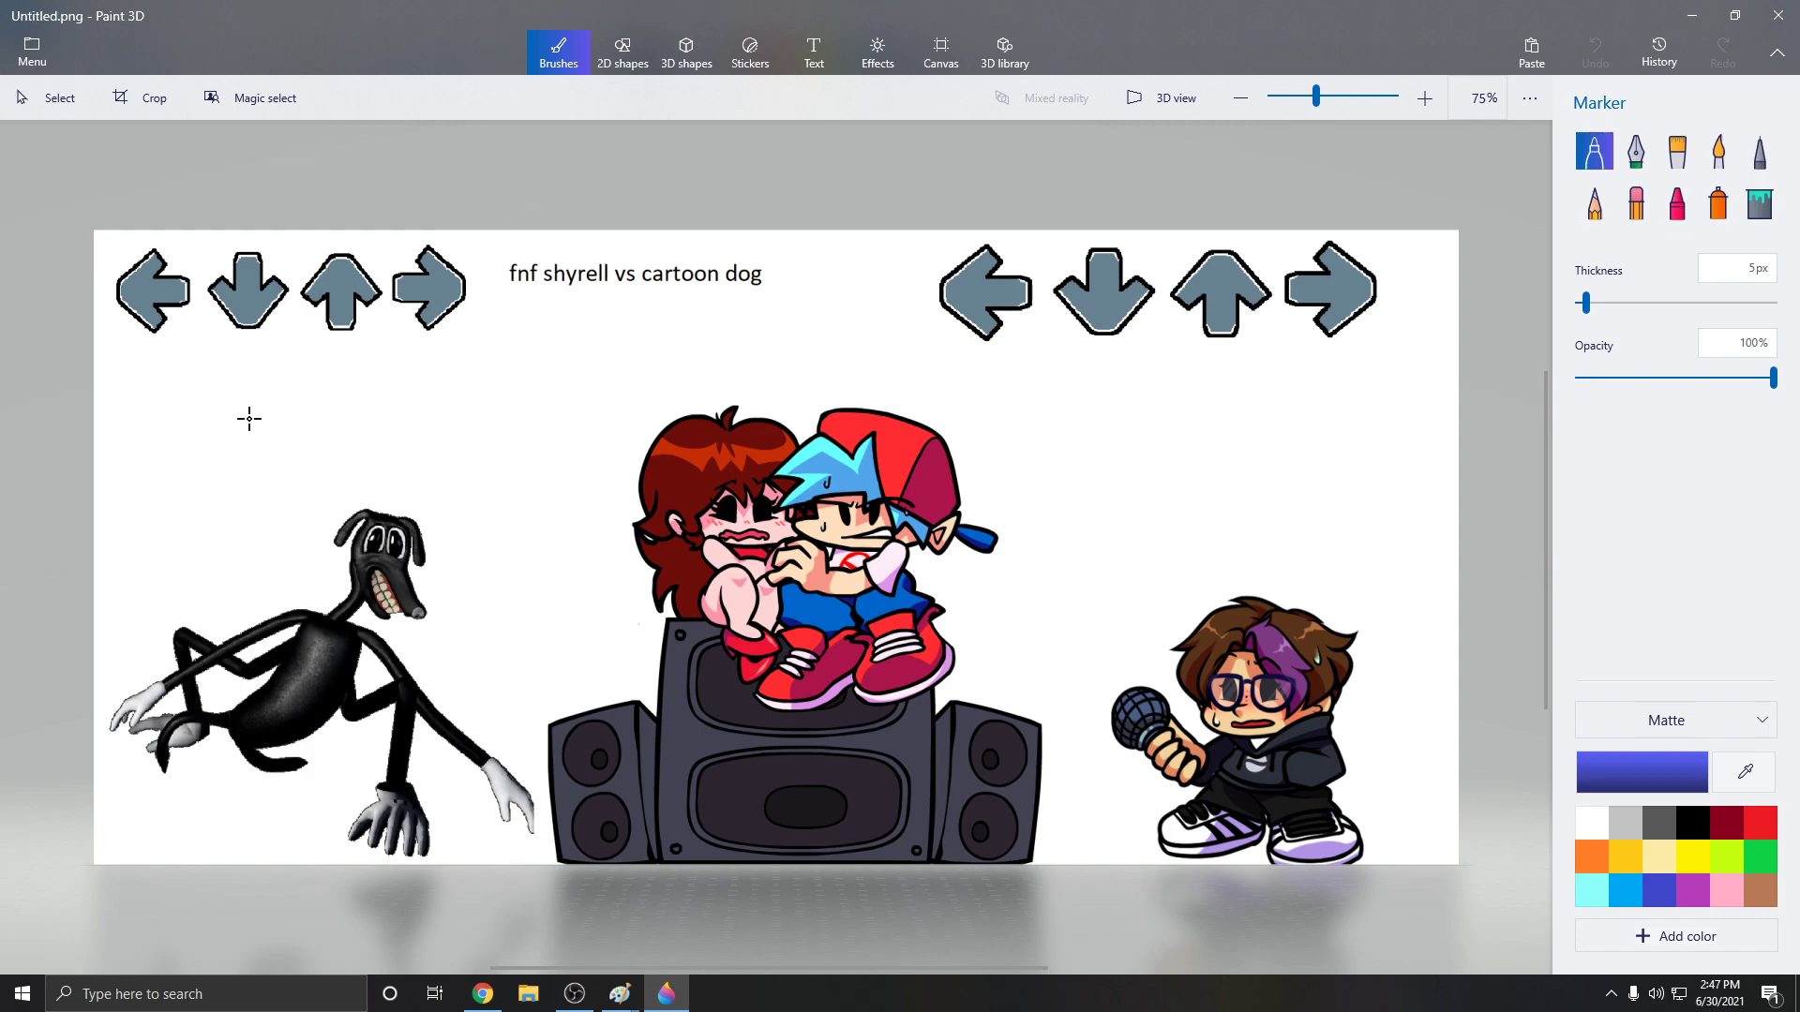
Select the crawling dog, rotate it slightly counterclockwise and move it down towards the picture's lower-left corner
click(251, 103)
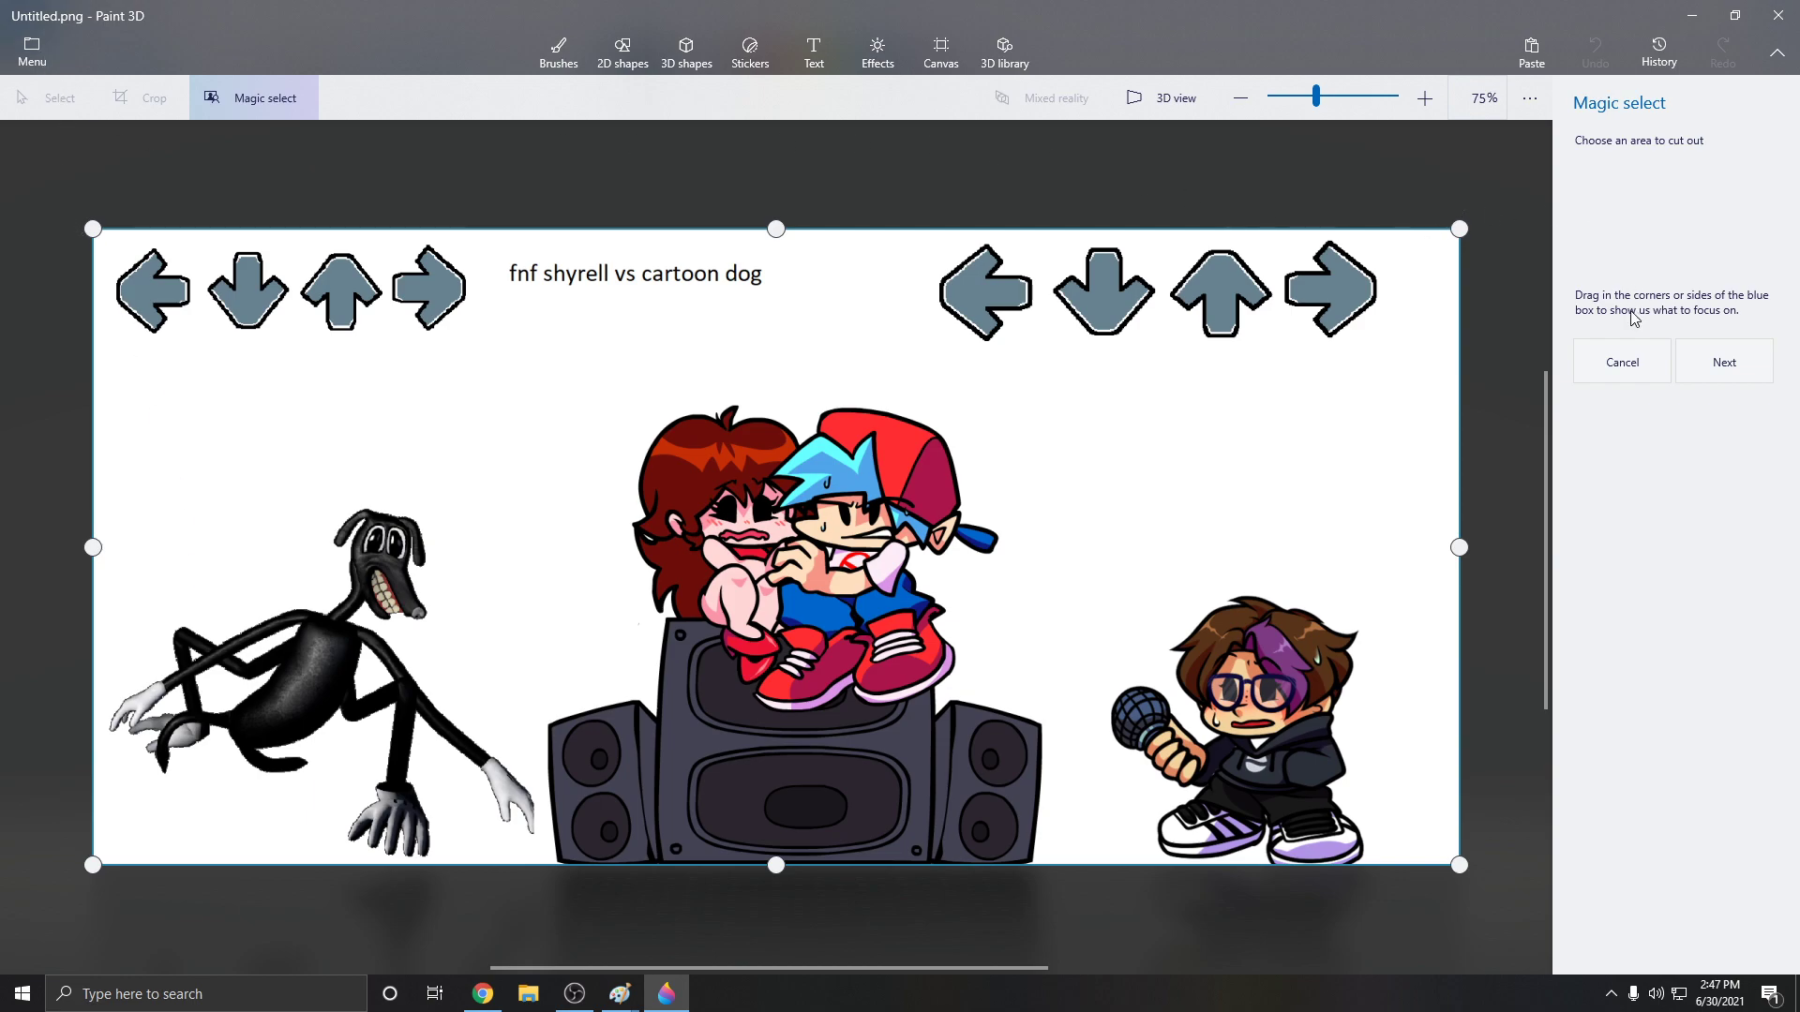
click(1621, 362)
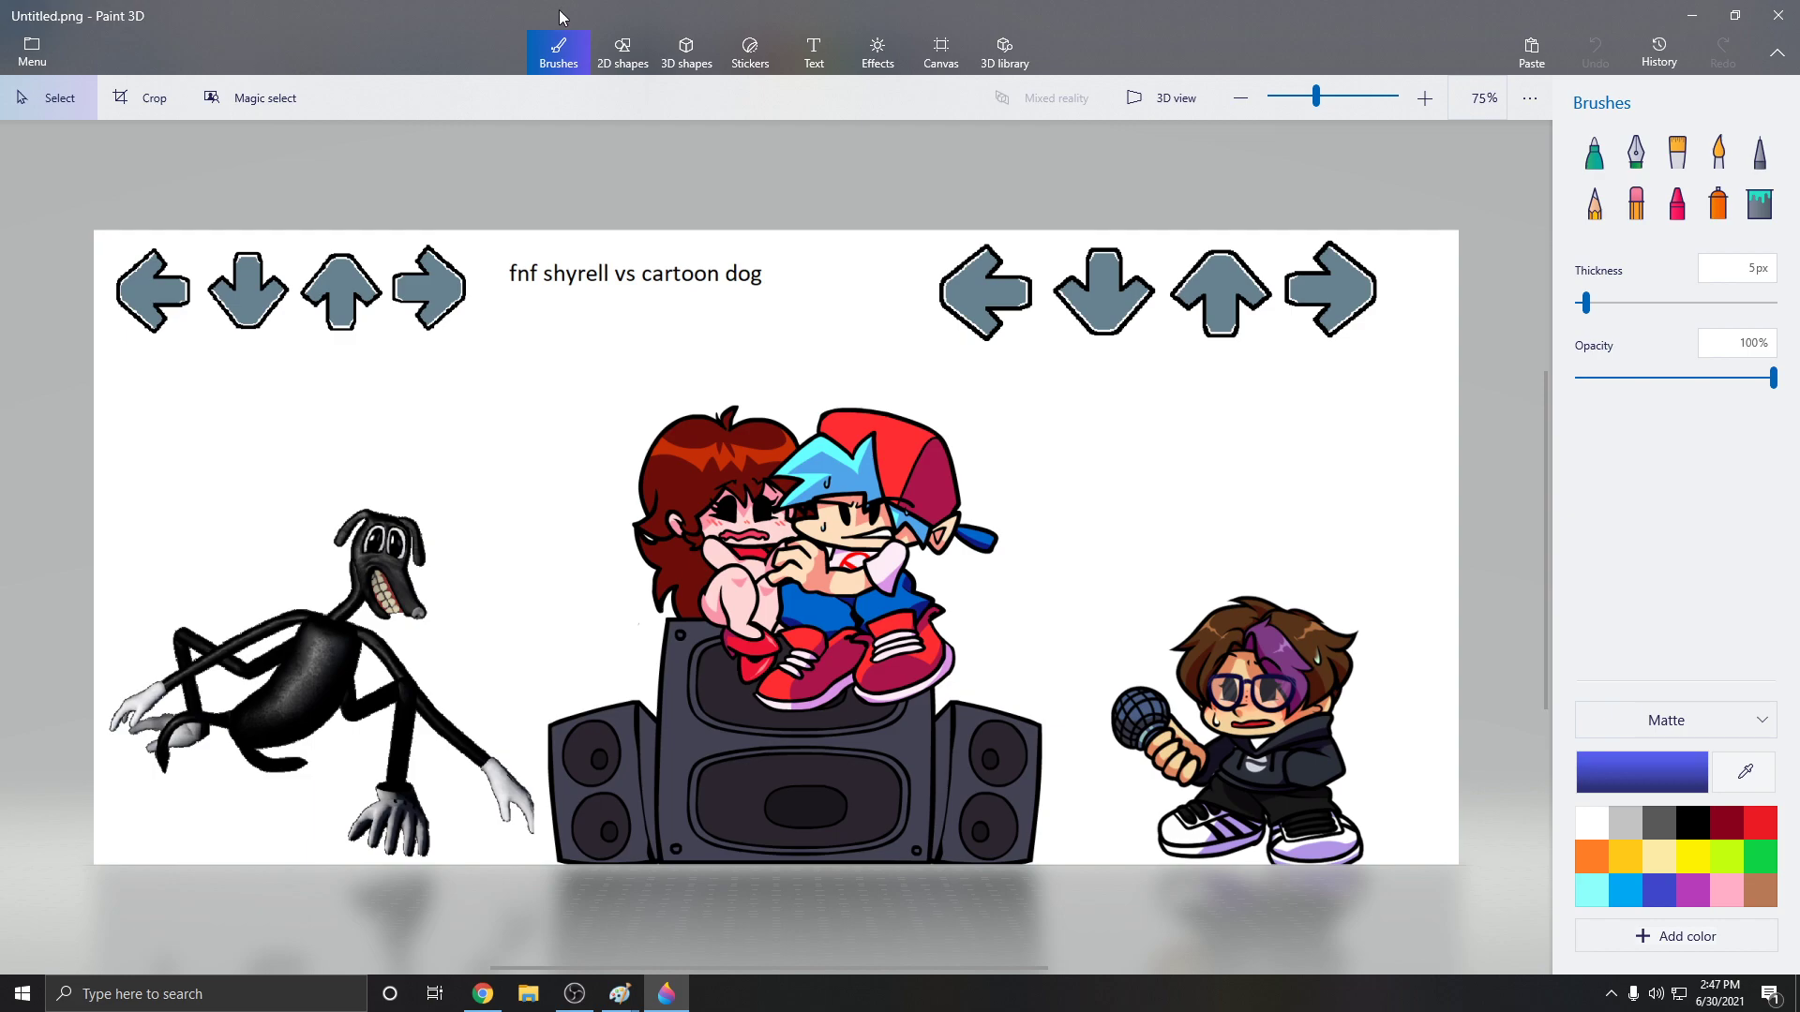
drag(115, 473, 545, 863)
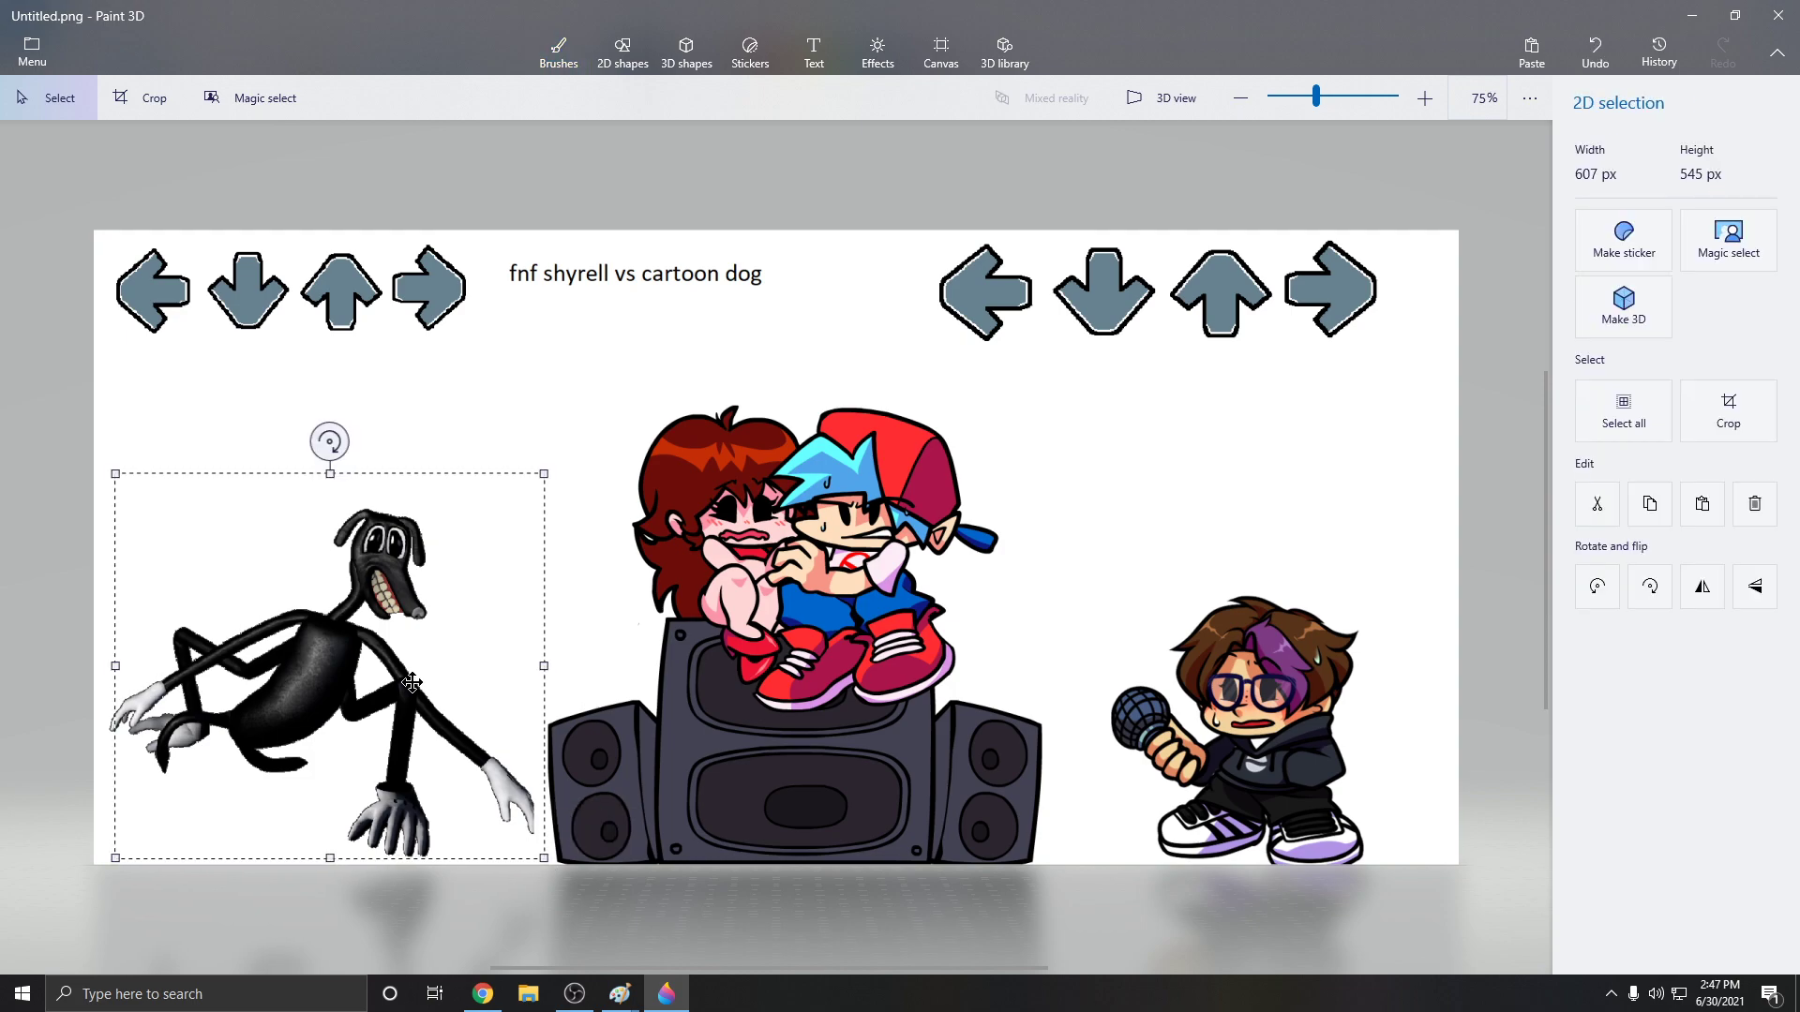
drag(330, 441, 254, 402)
drag(375, 564, 316, 616)
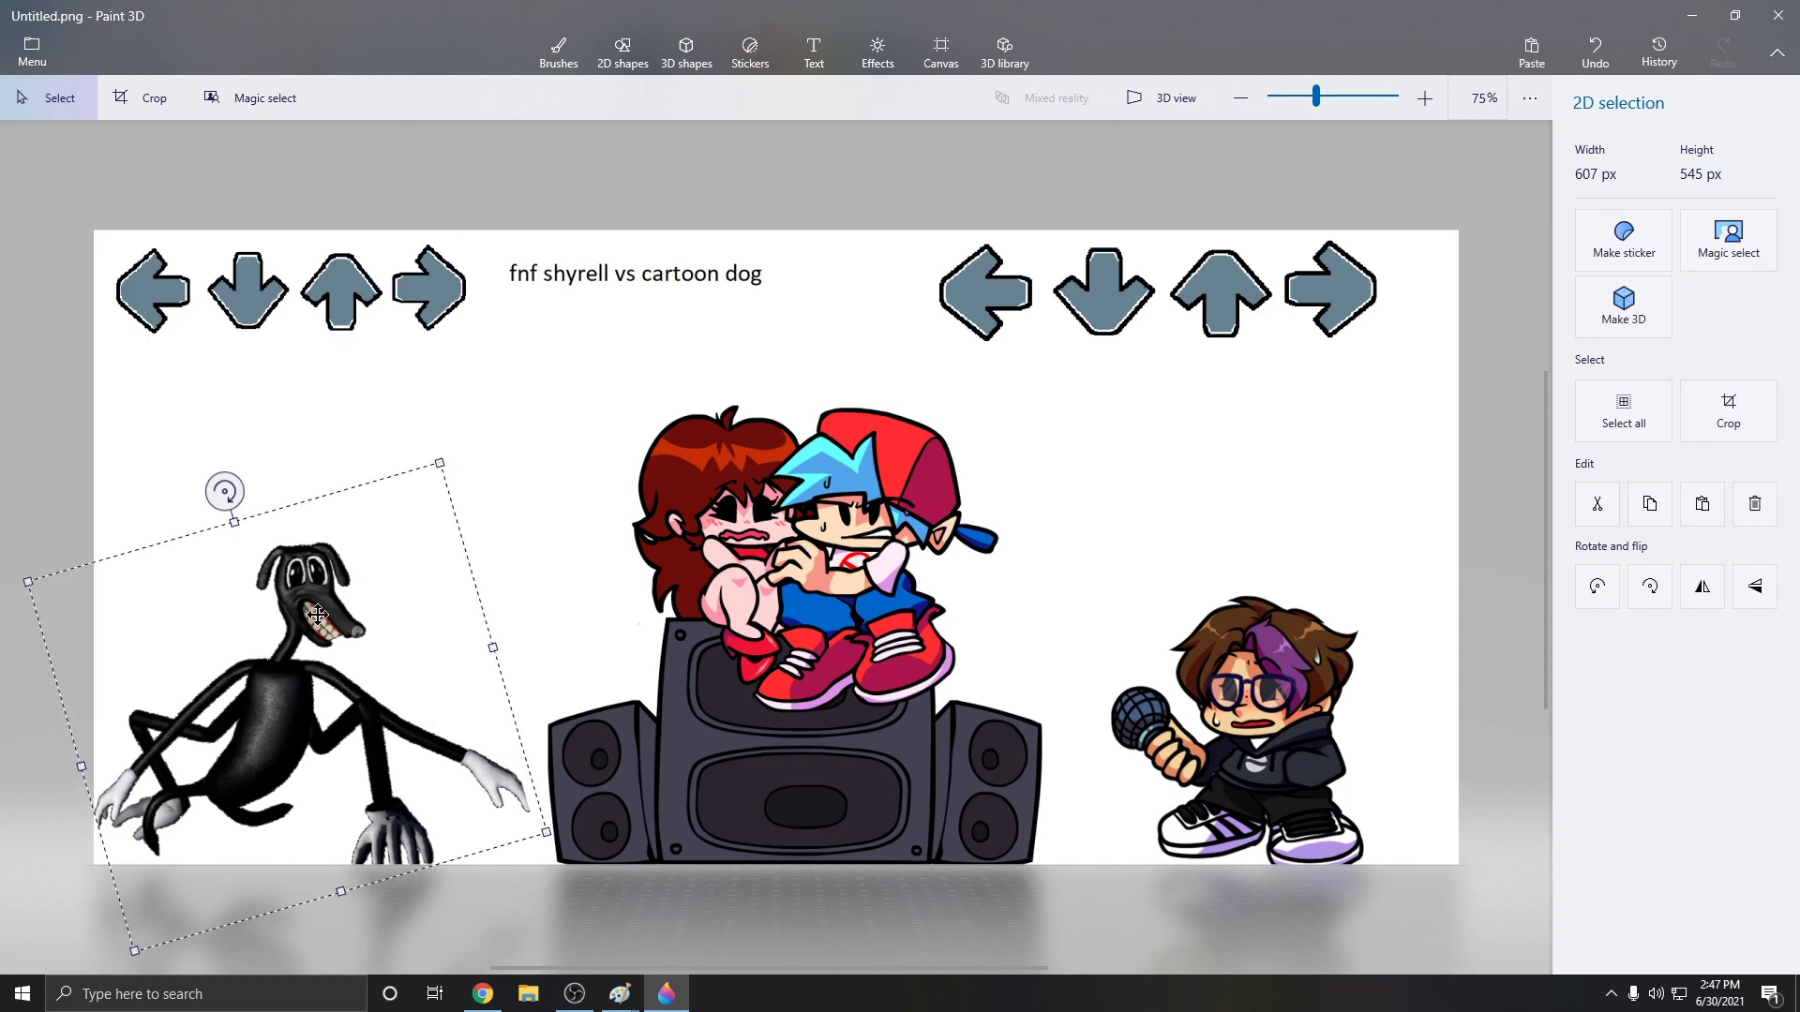
click(88, 486)
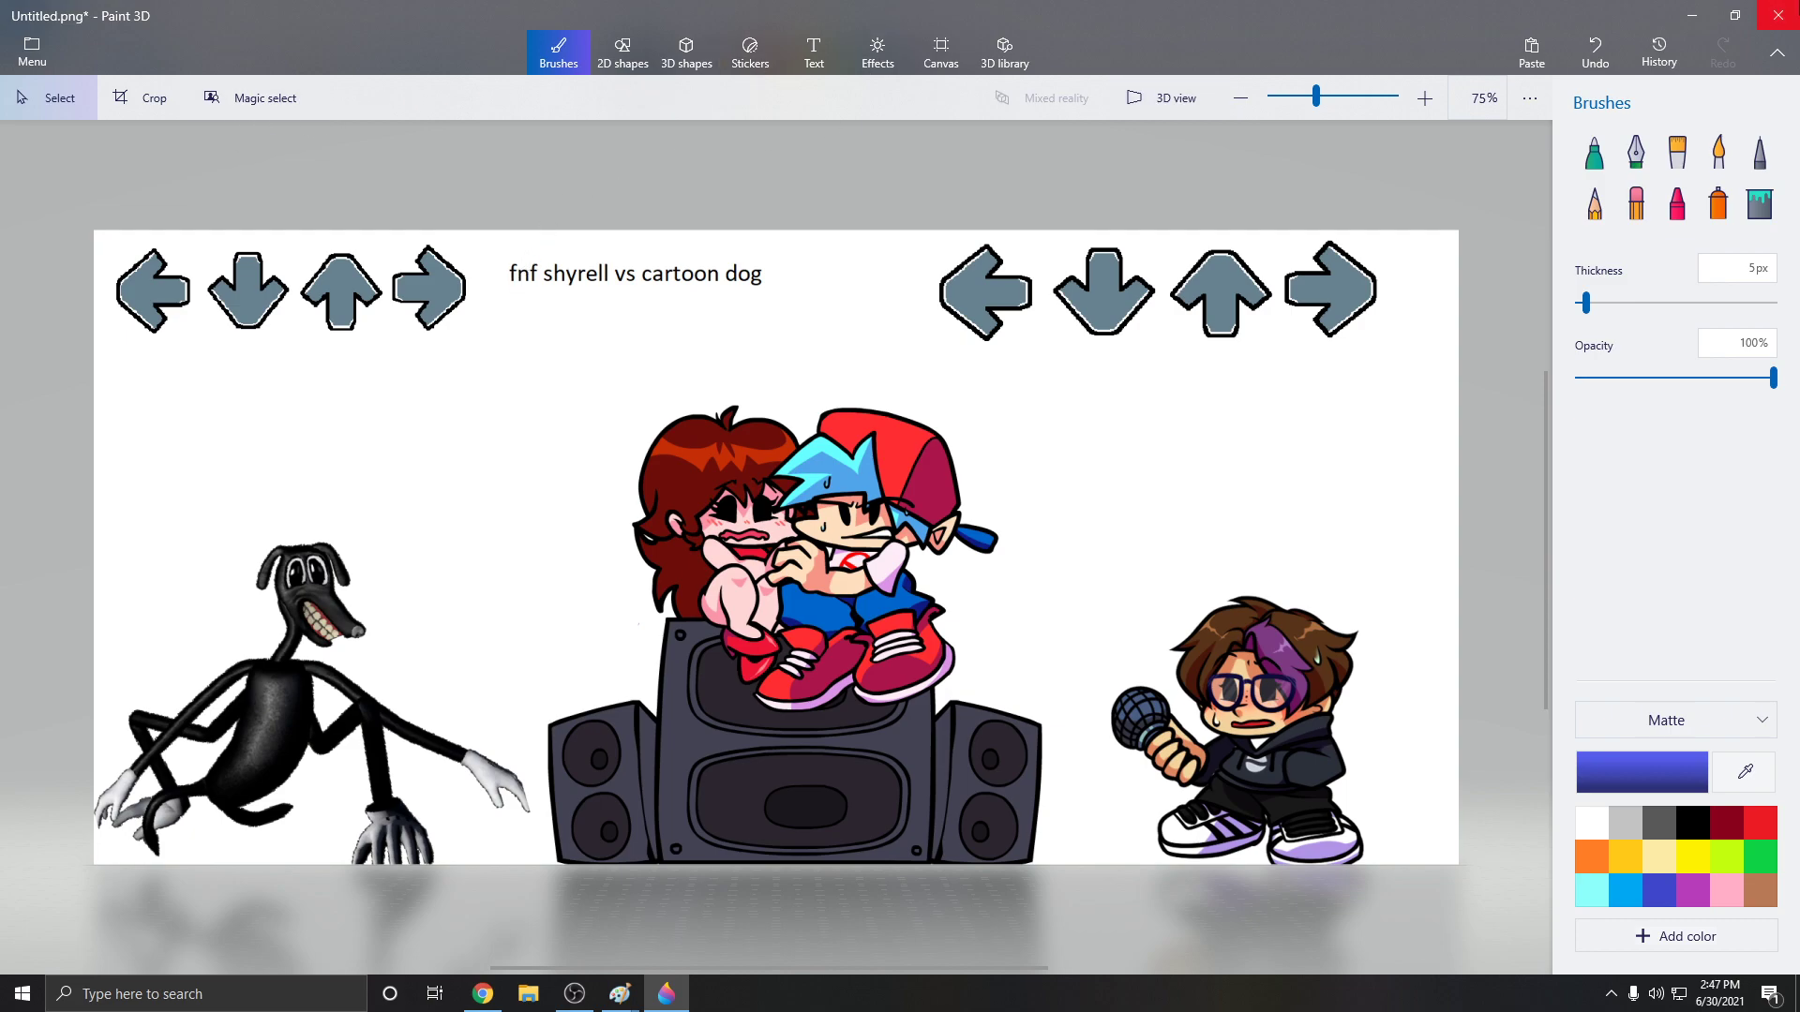
Close Paint 3D, saving the changes to Untitled.png, and close the Paint window holding v8grkfld2ai51 (2).png
click(1777, 15)
click(736, 542)
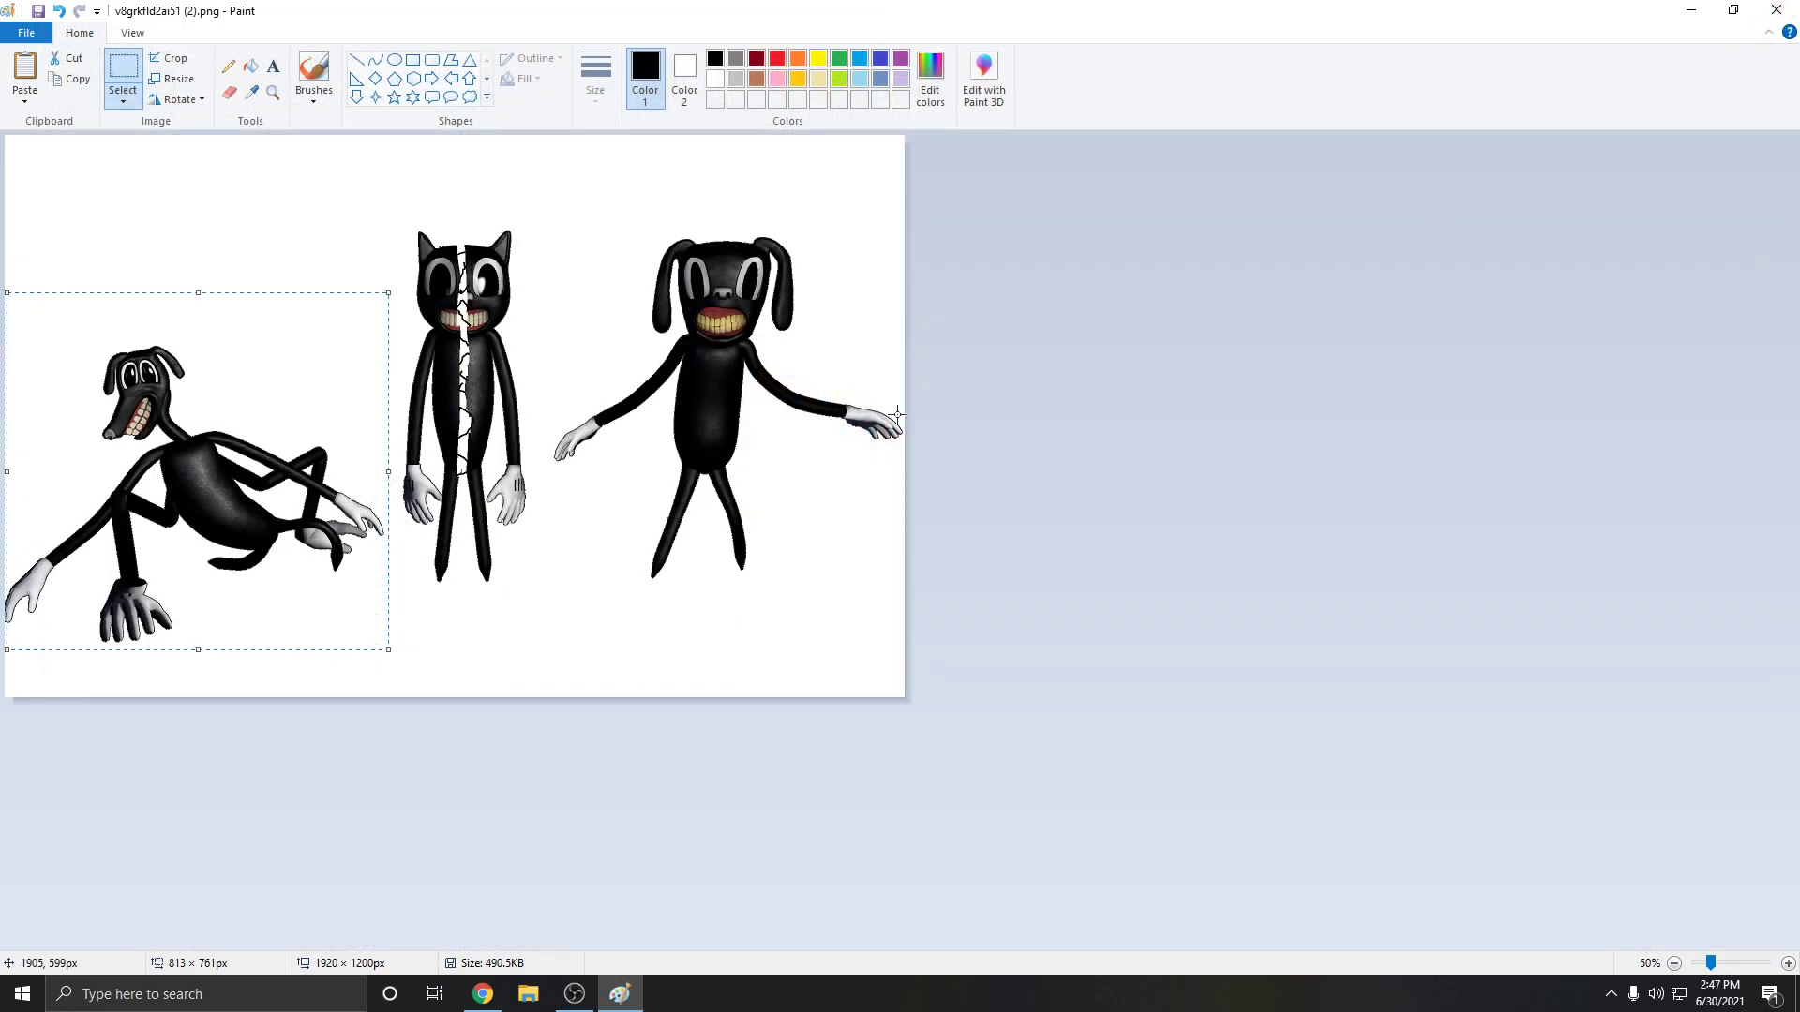
click(1776, 10)
click(900, 517)
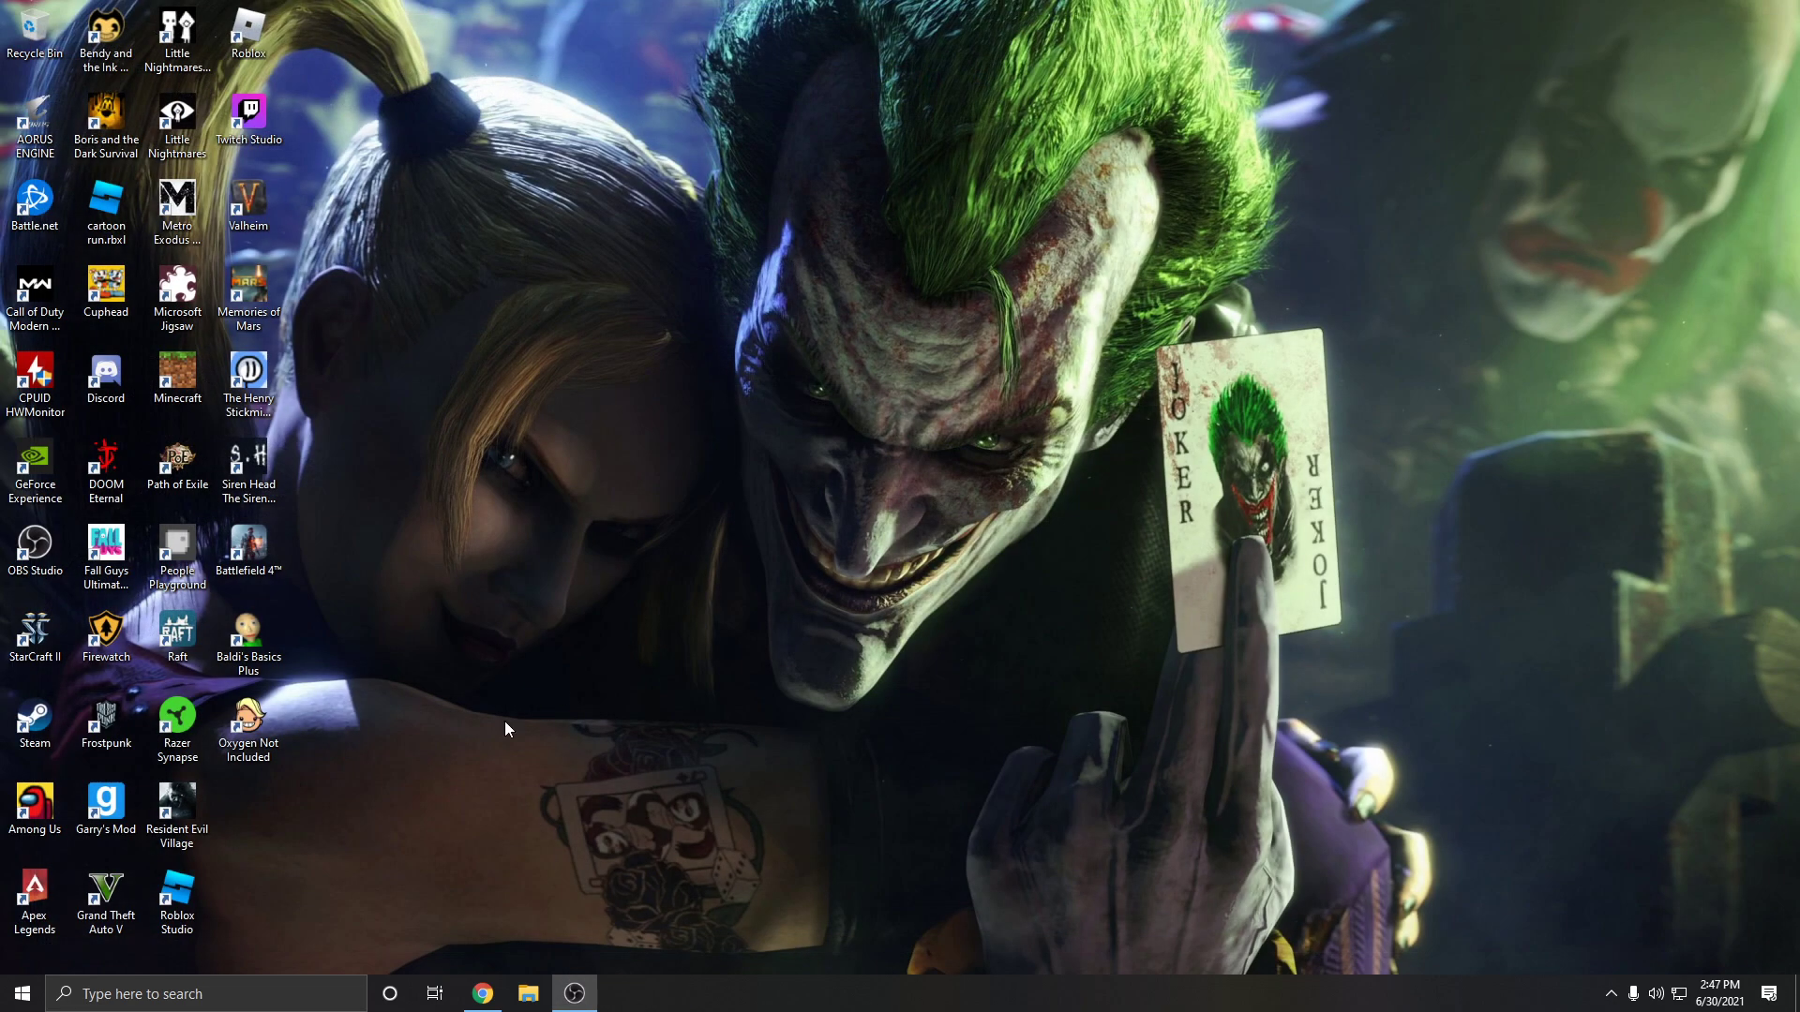
Find Paint through the system search and start it with a blank picture
click(26, 997)
text(paint)
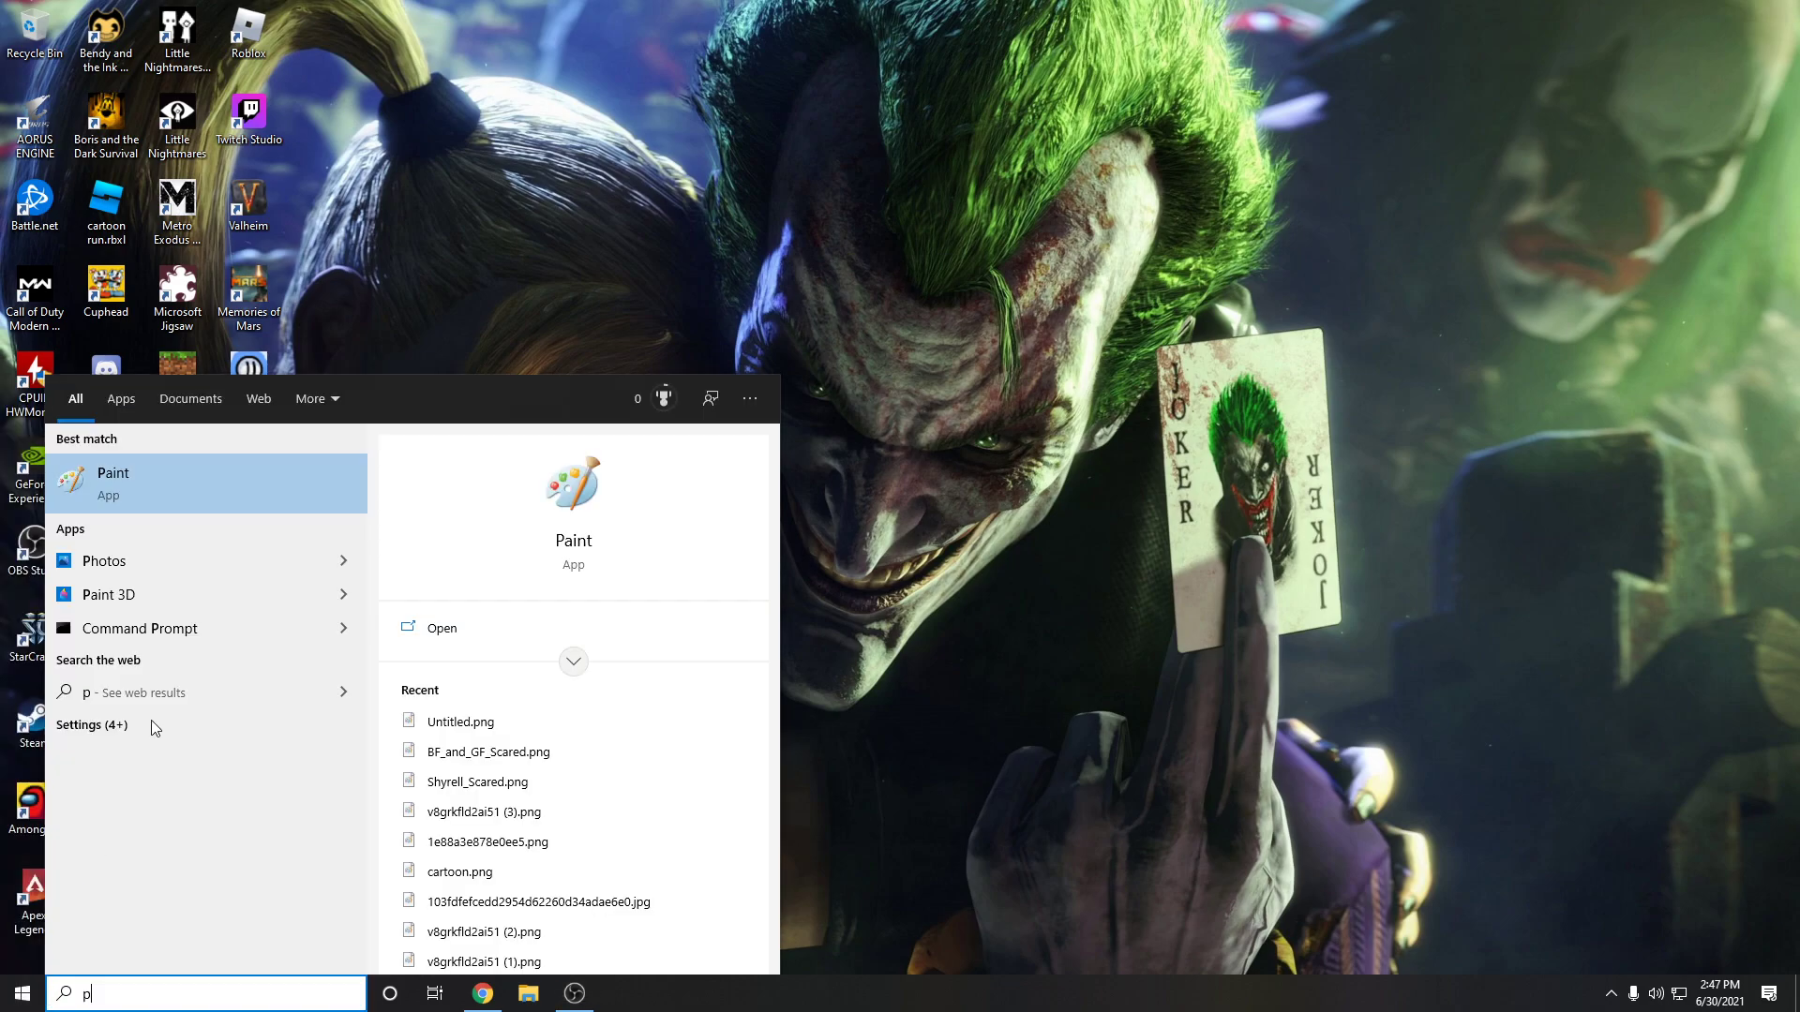
click(163, 473)
click(27, 33)
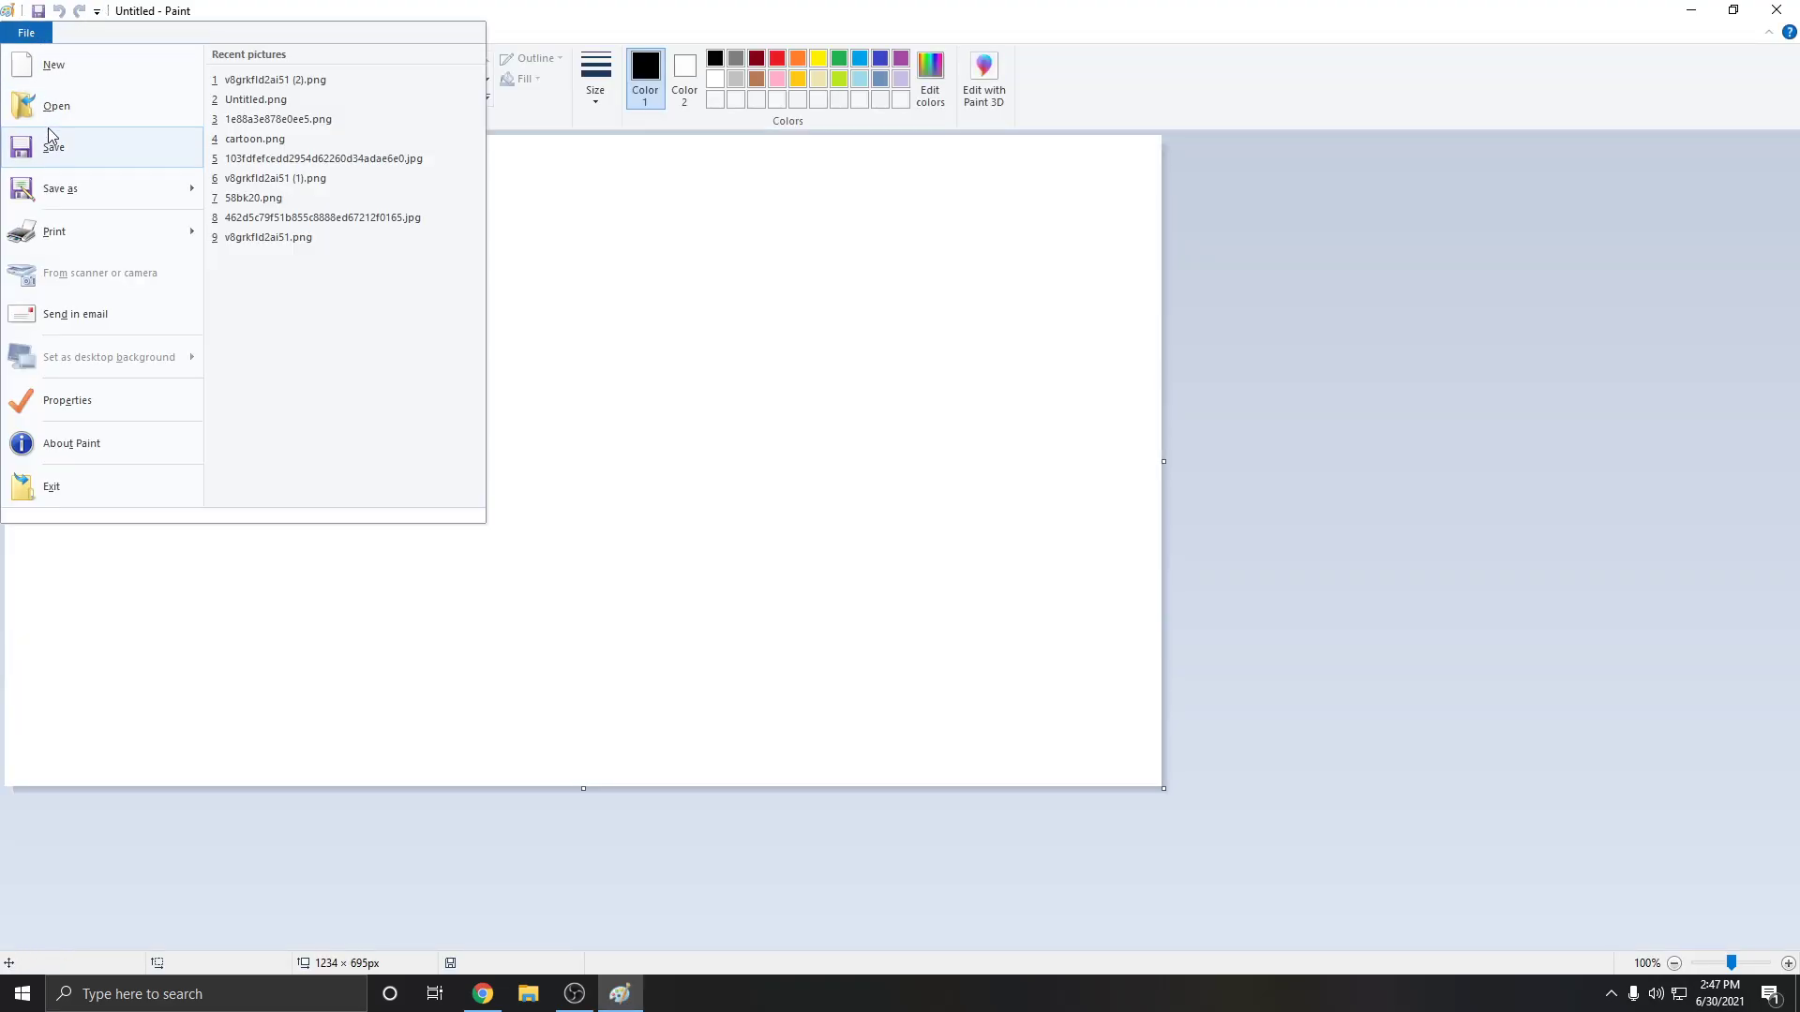
click(49, 127)
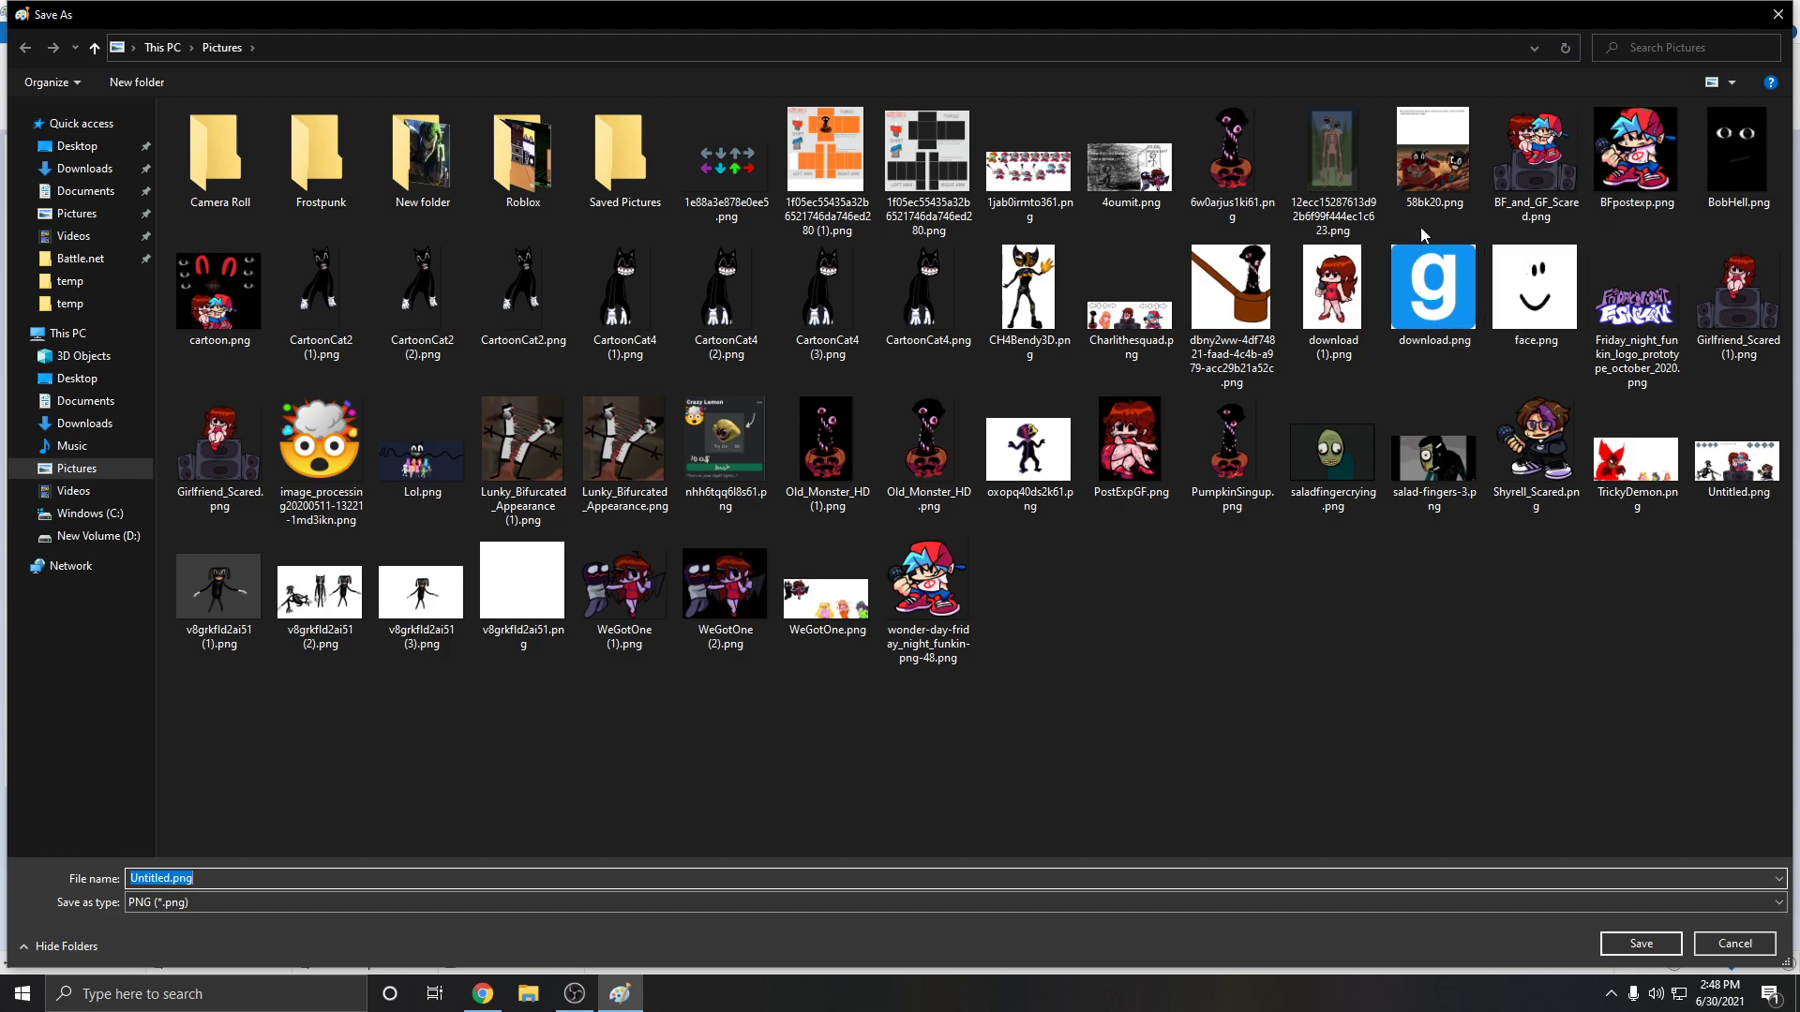
double_click(1743, 482)
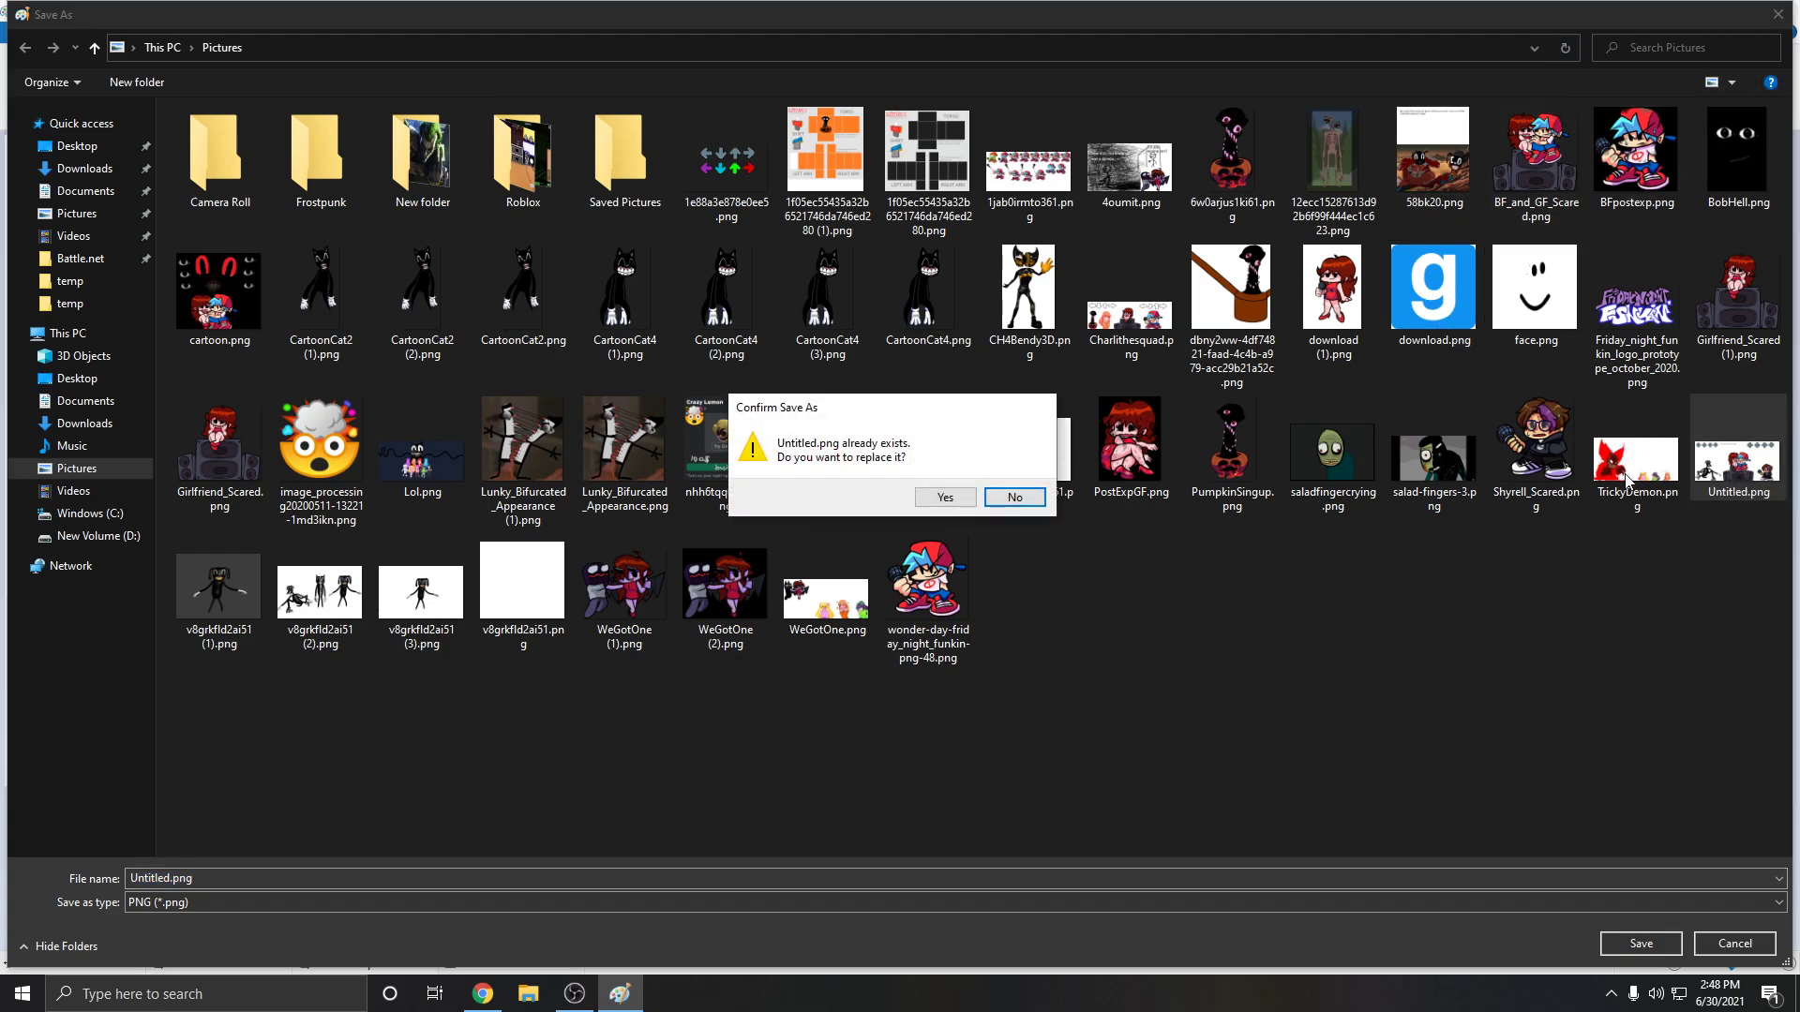
click(1015, 497)
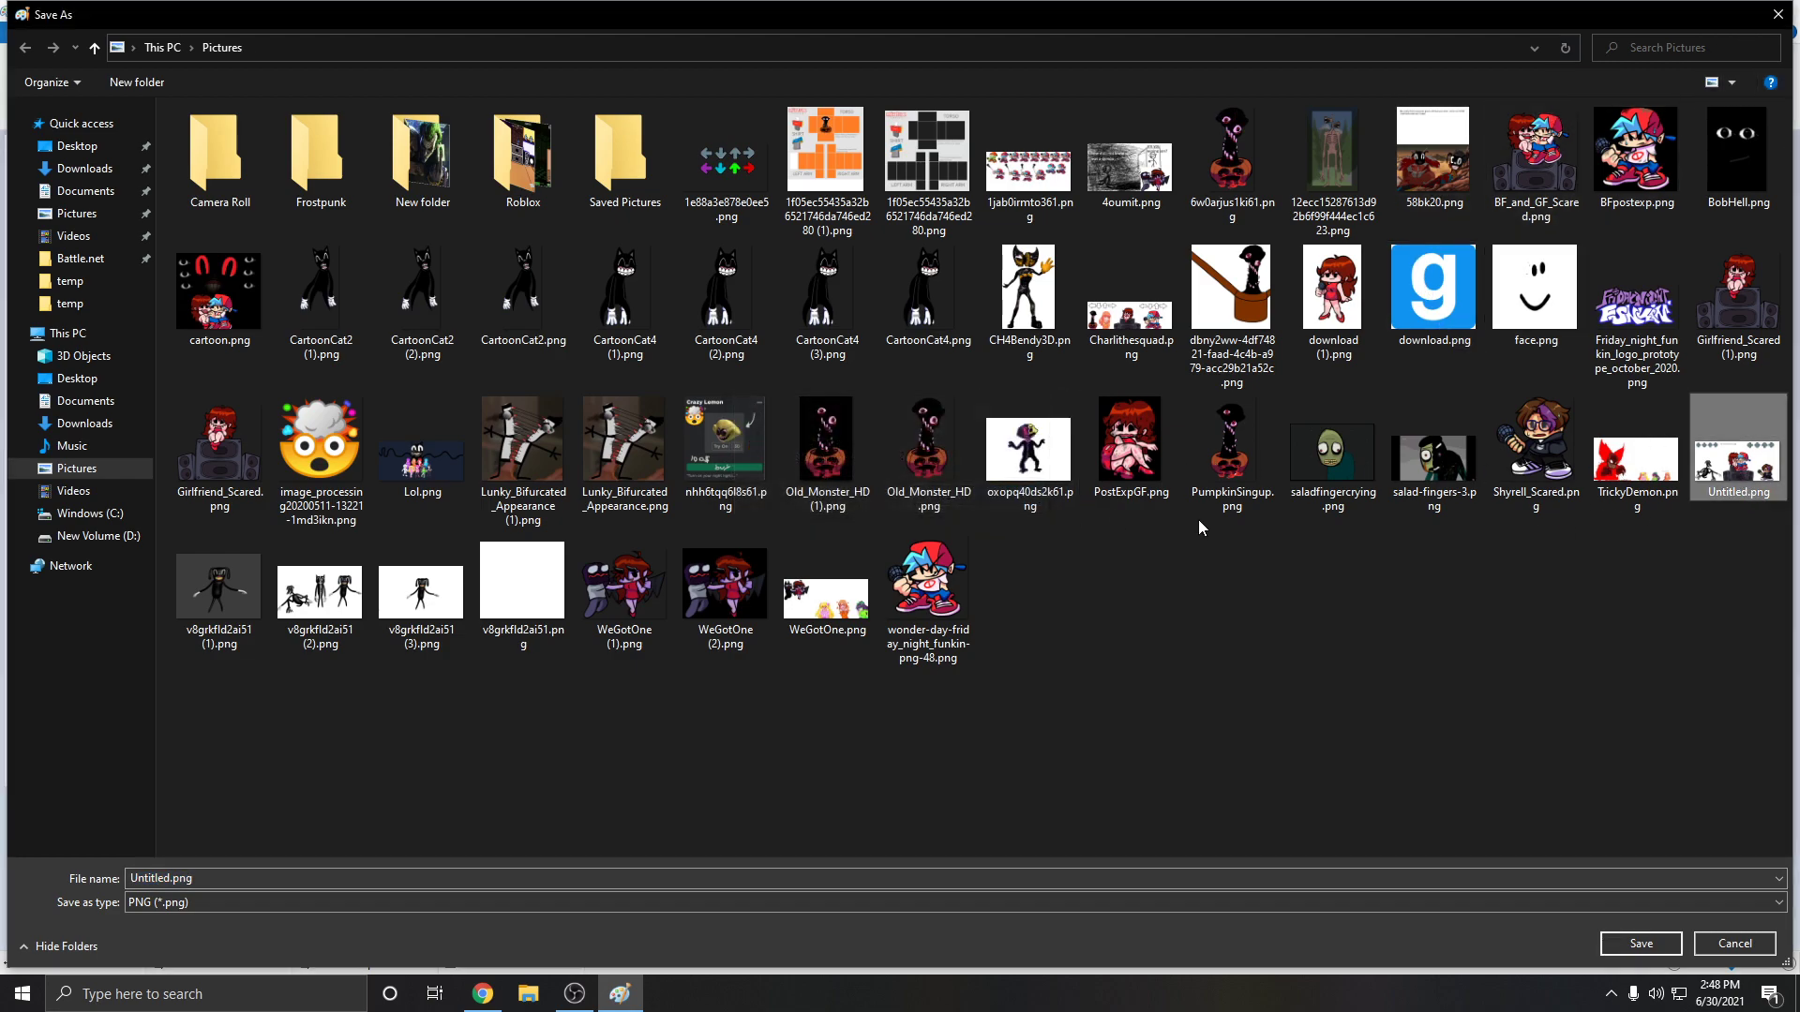
click(1777, 14)
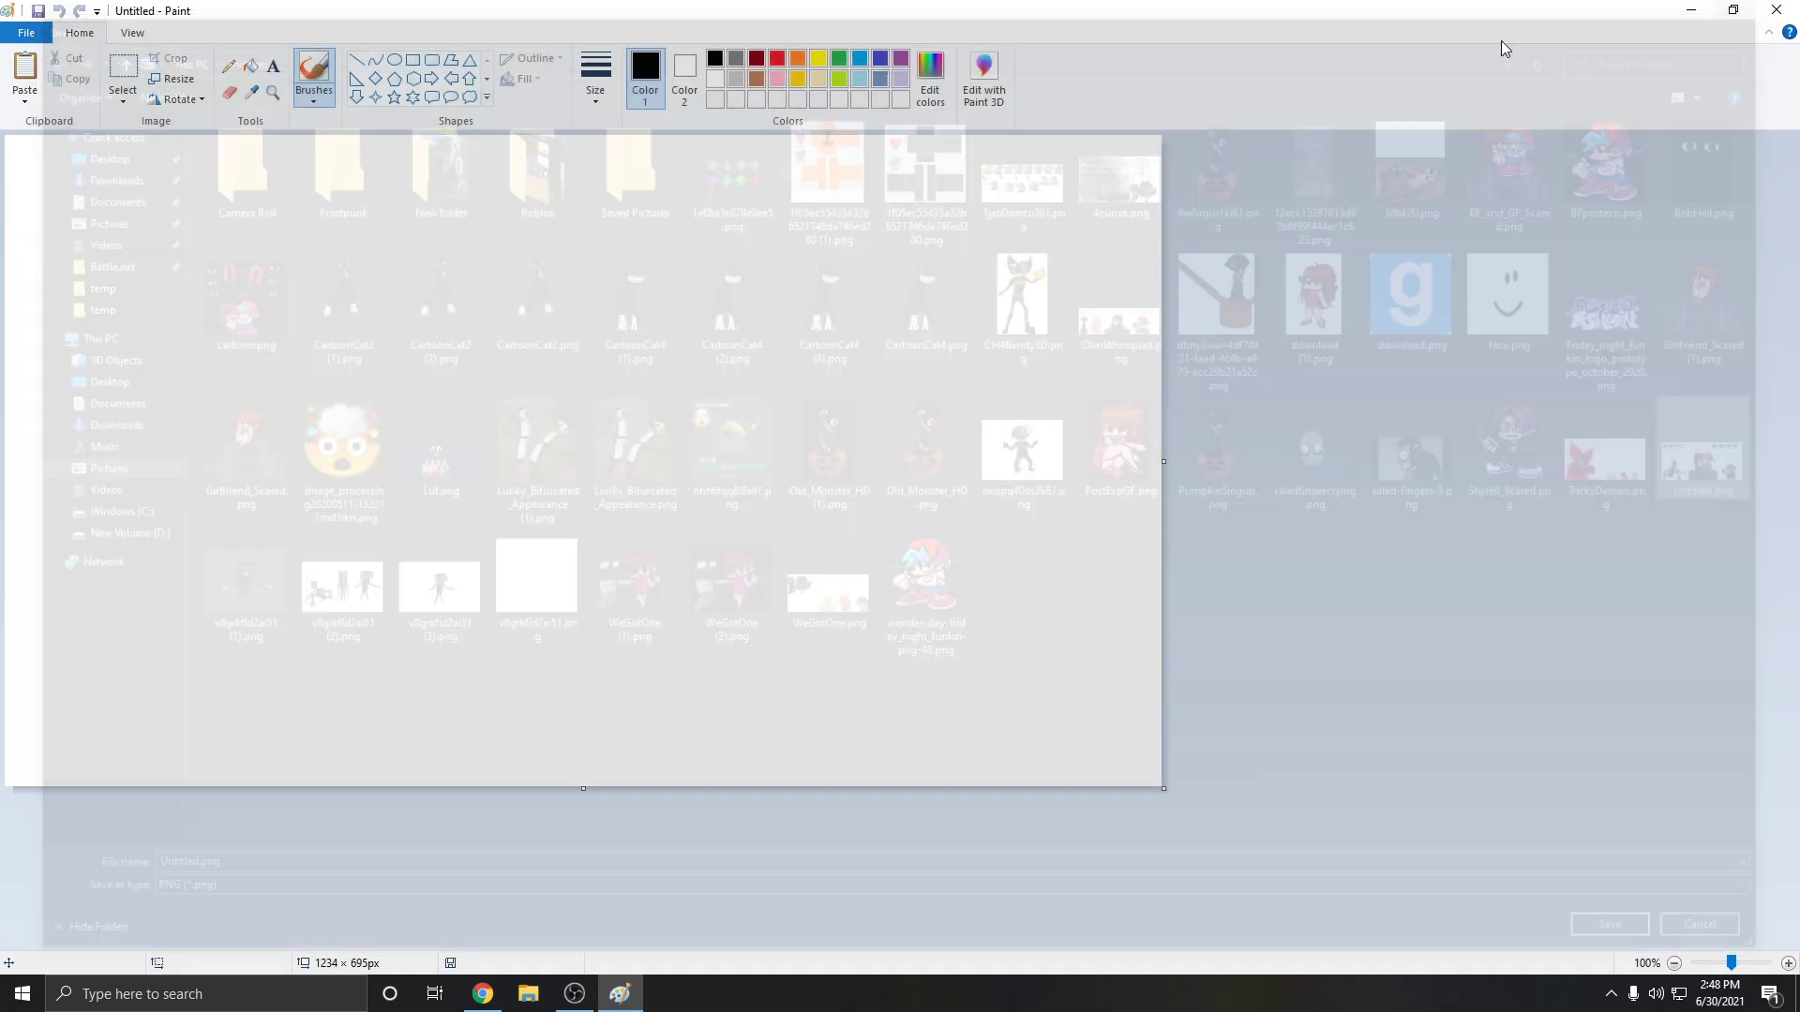
Open Untitled.png from the Pictures folder in Paint
click(26, 33)
click(66, 104)
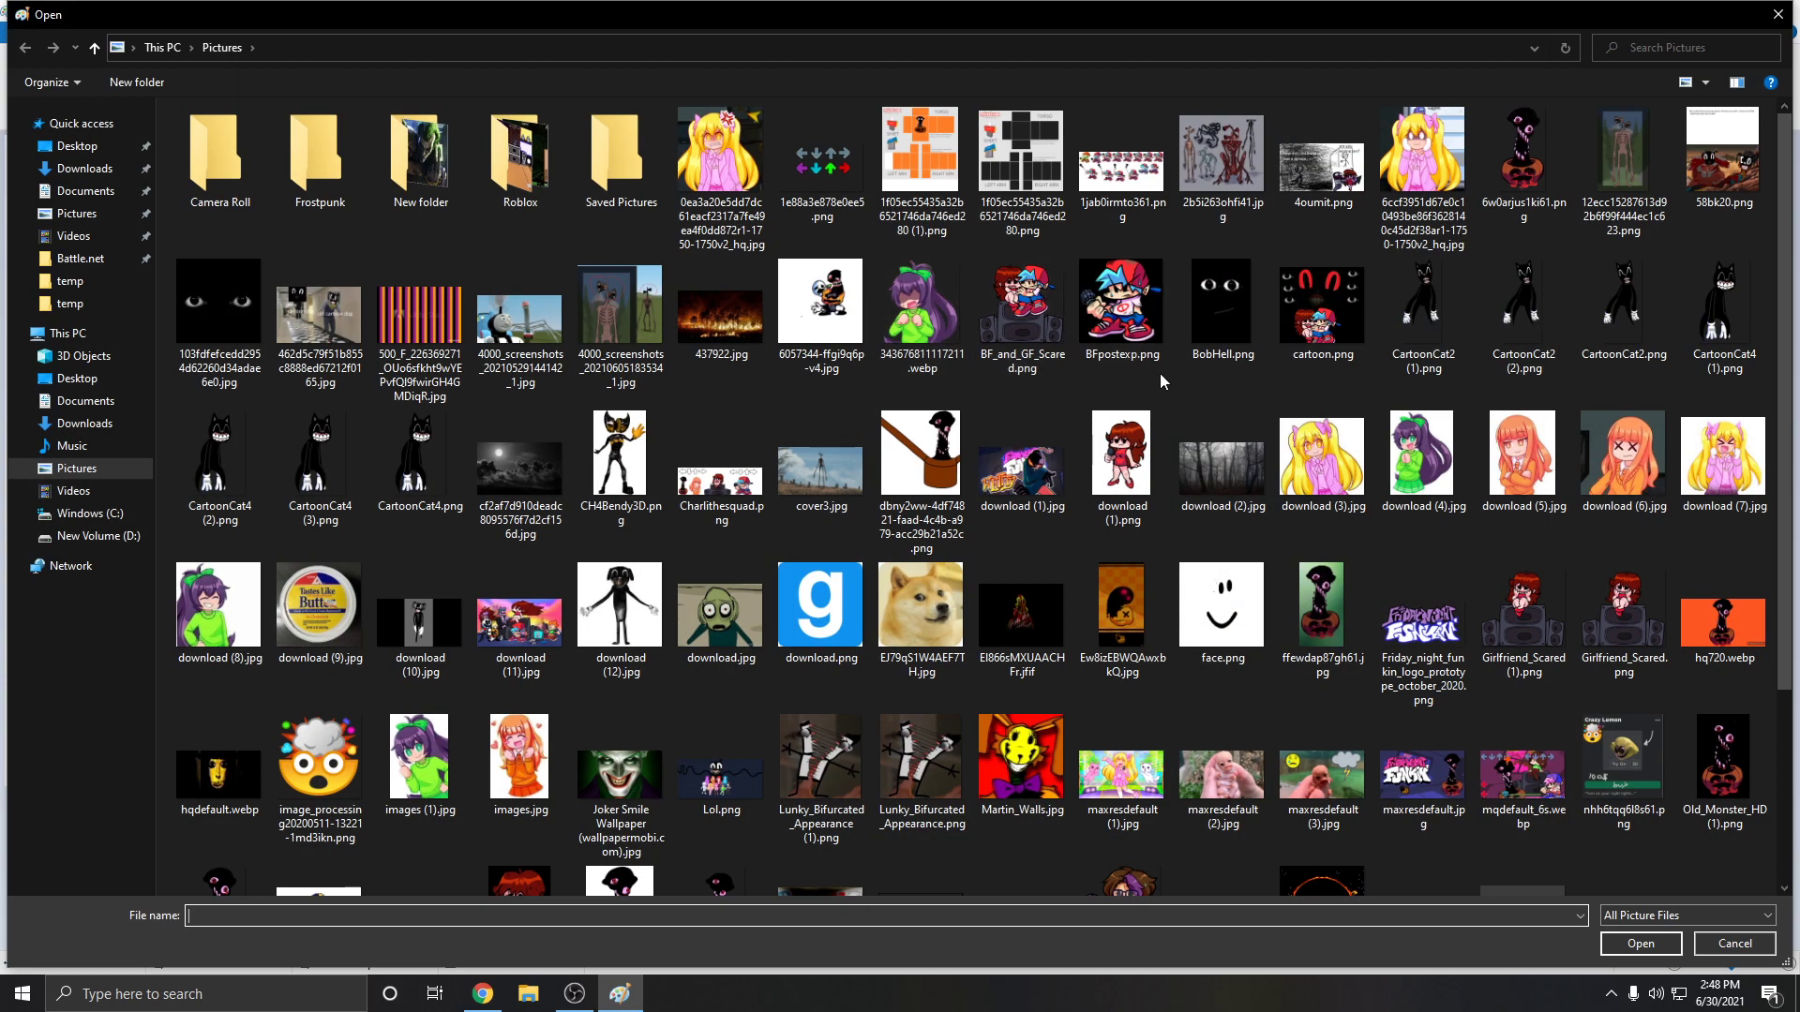
scroll(1235, 492, down, 3)
double_click(1423, 701)
scroll(910, 574, down, 1)
scroll(905, 575, up, 1)
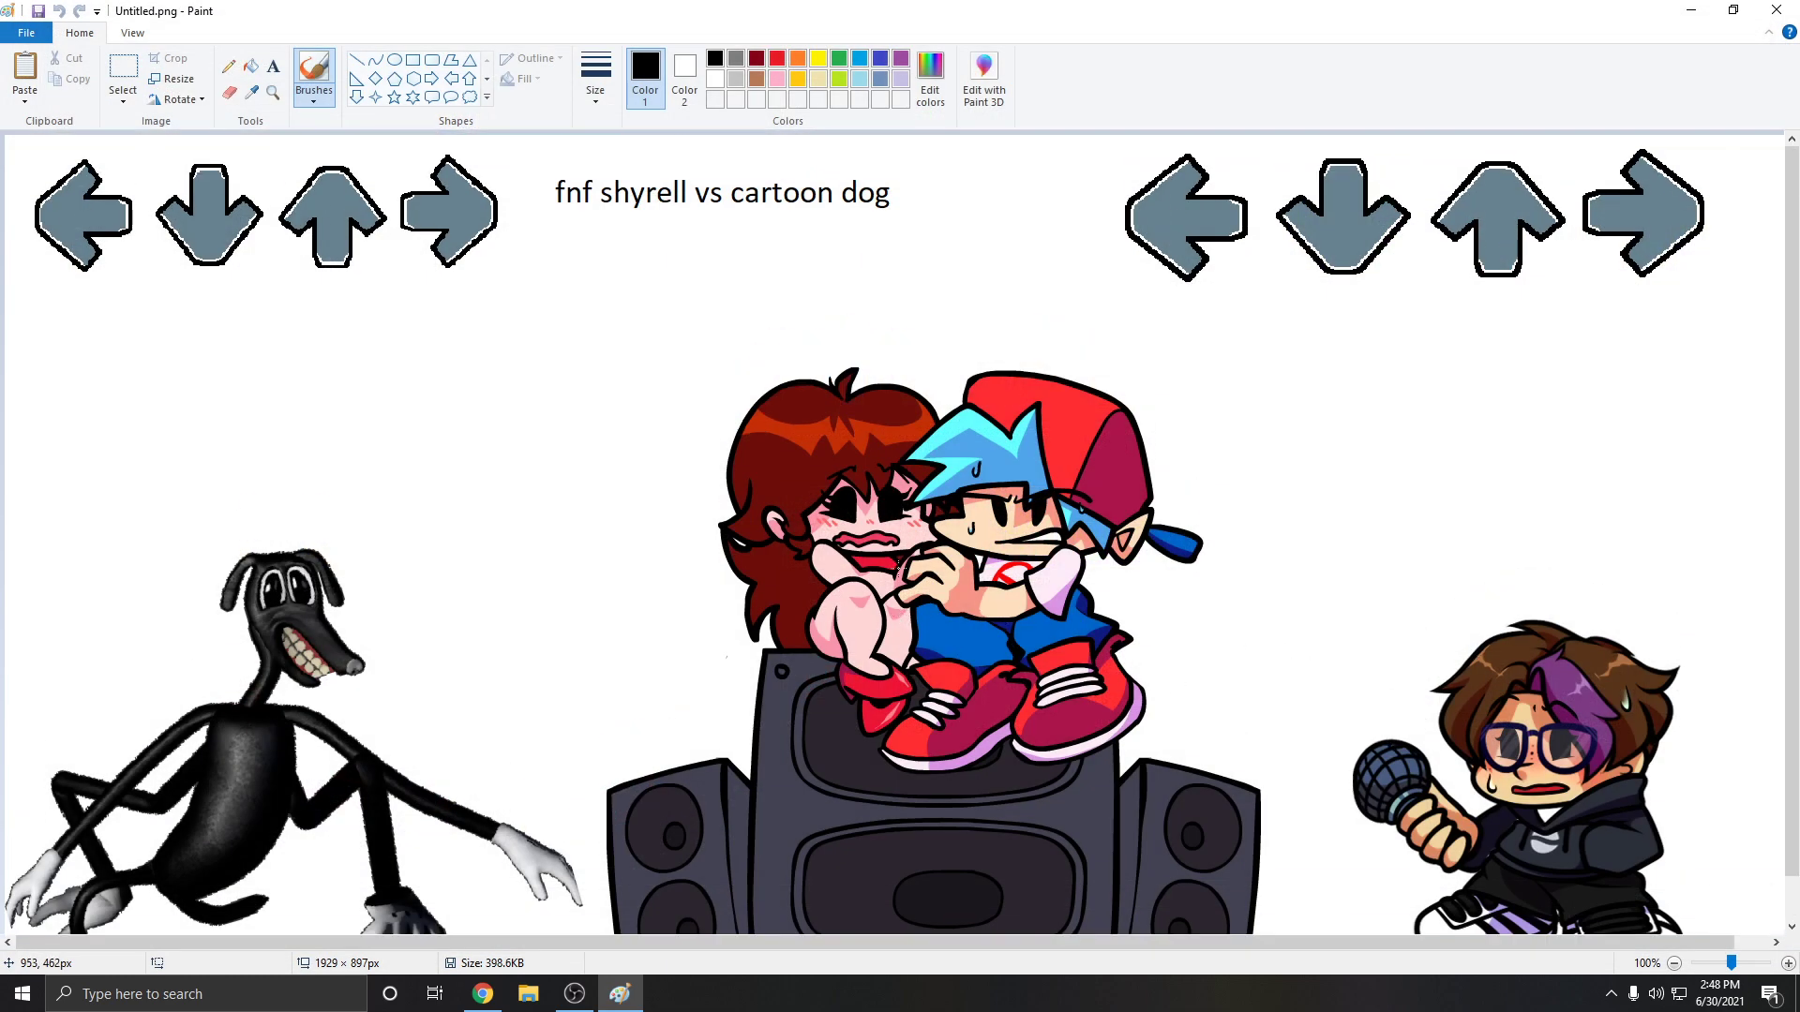
Add the text "phase 2" below the title "fnf shyrell vs cartoon dog" and show the picture full screen
click(273, 66)
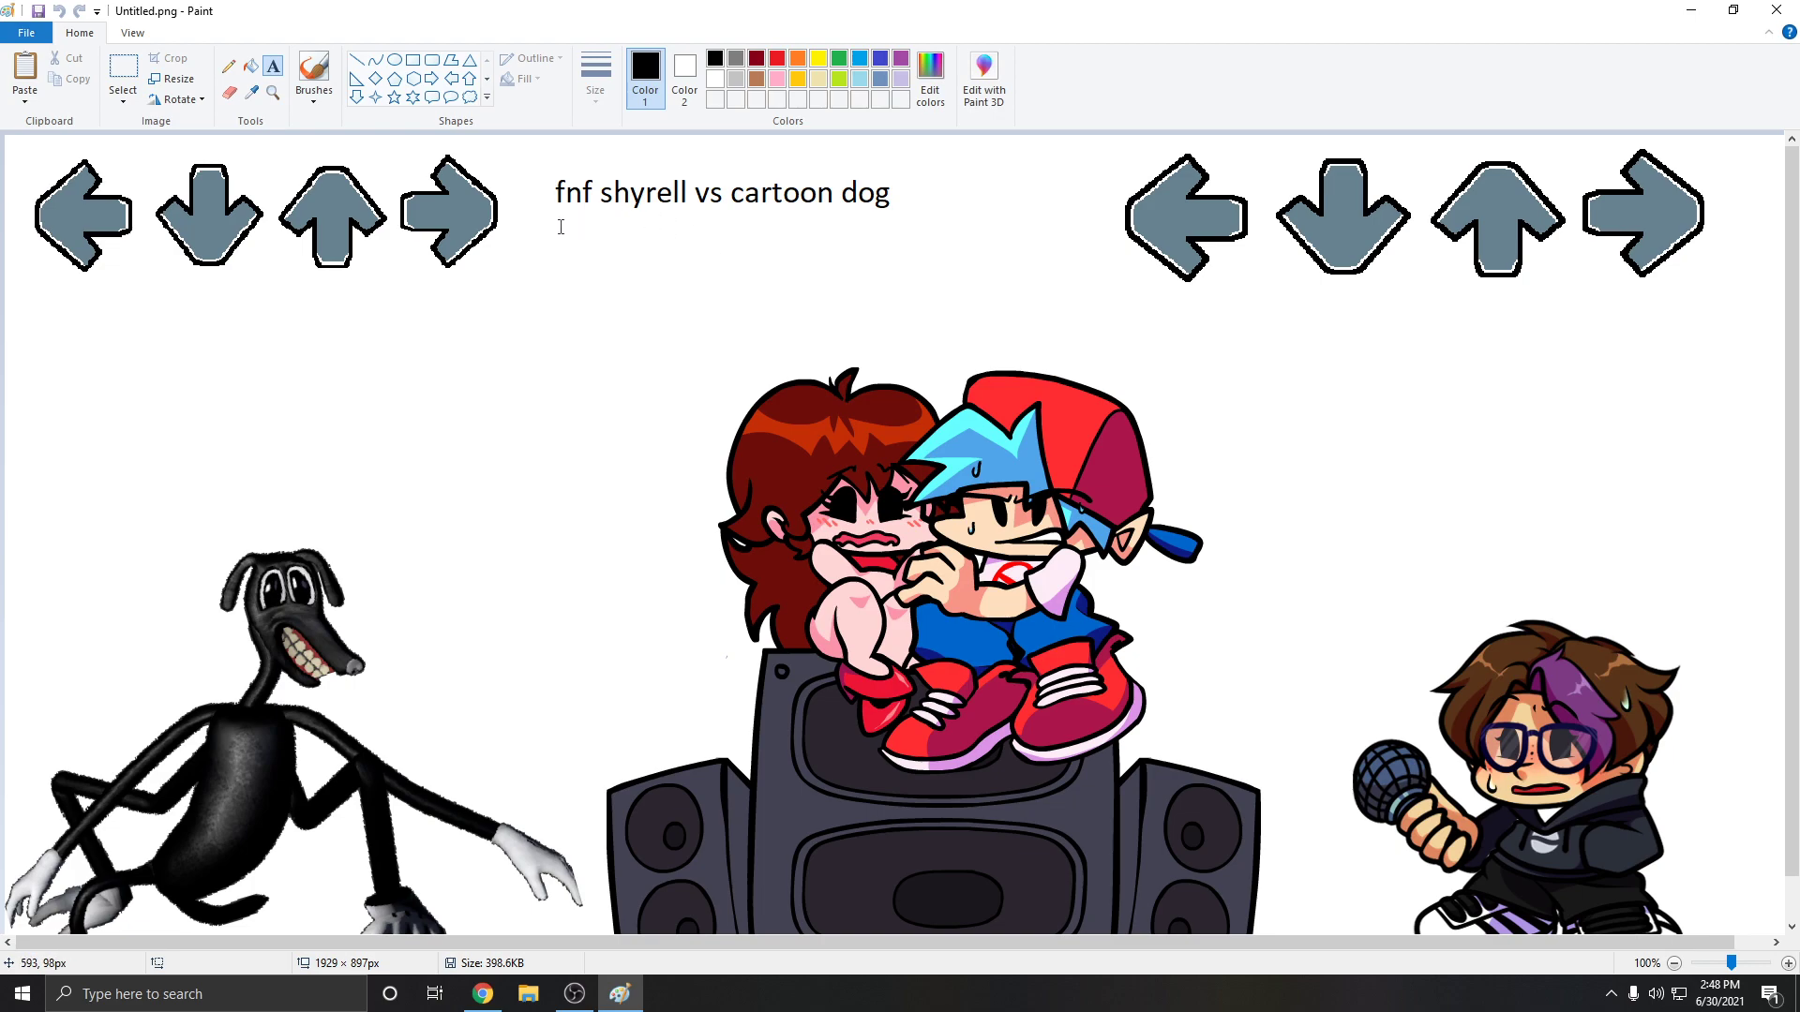
drag(565, 231, 858, 287)
text(phase 2)
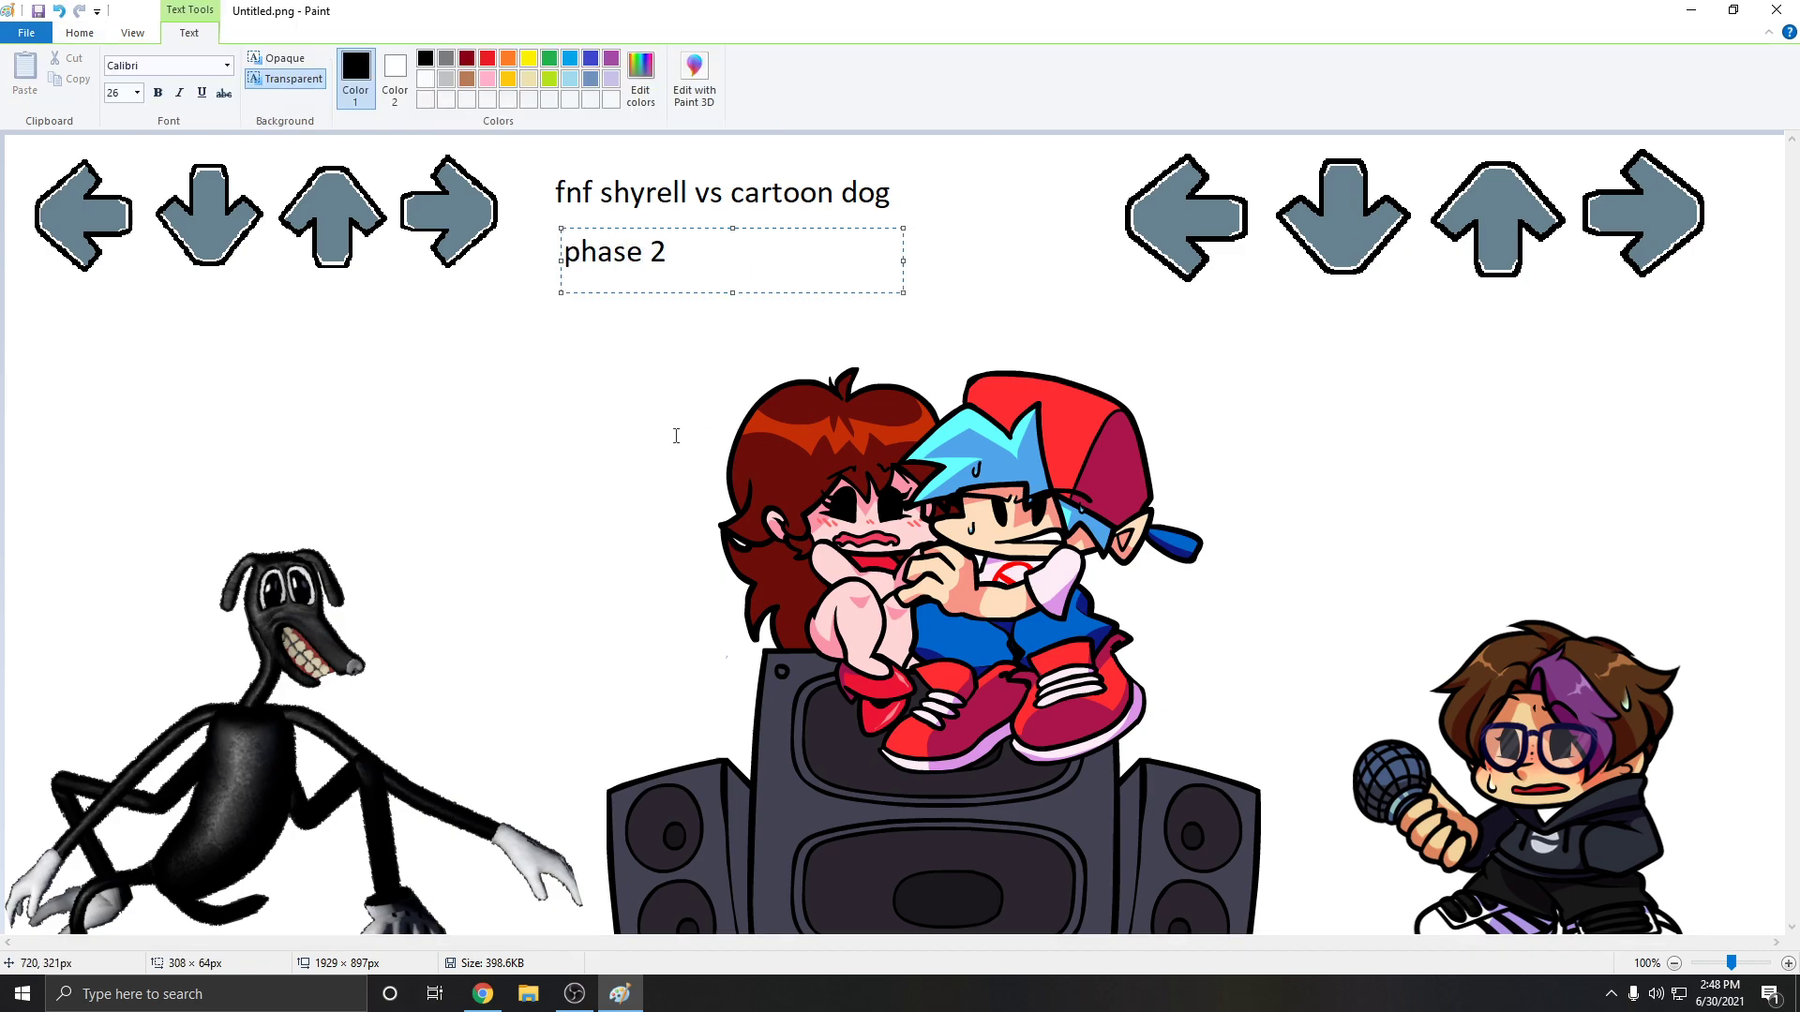
click(710, 436)
click(132, 33)
click(236, 83)
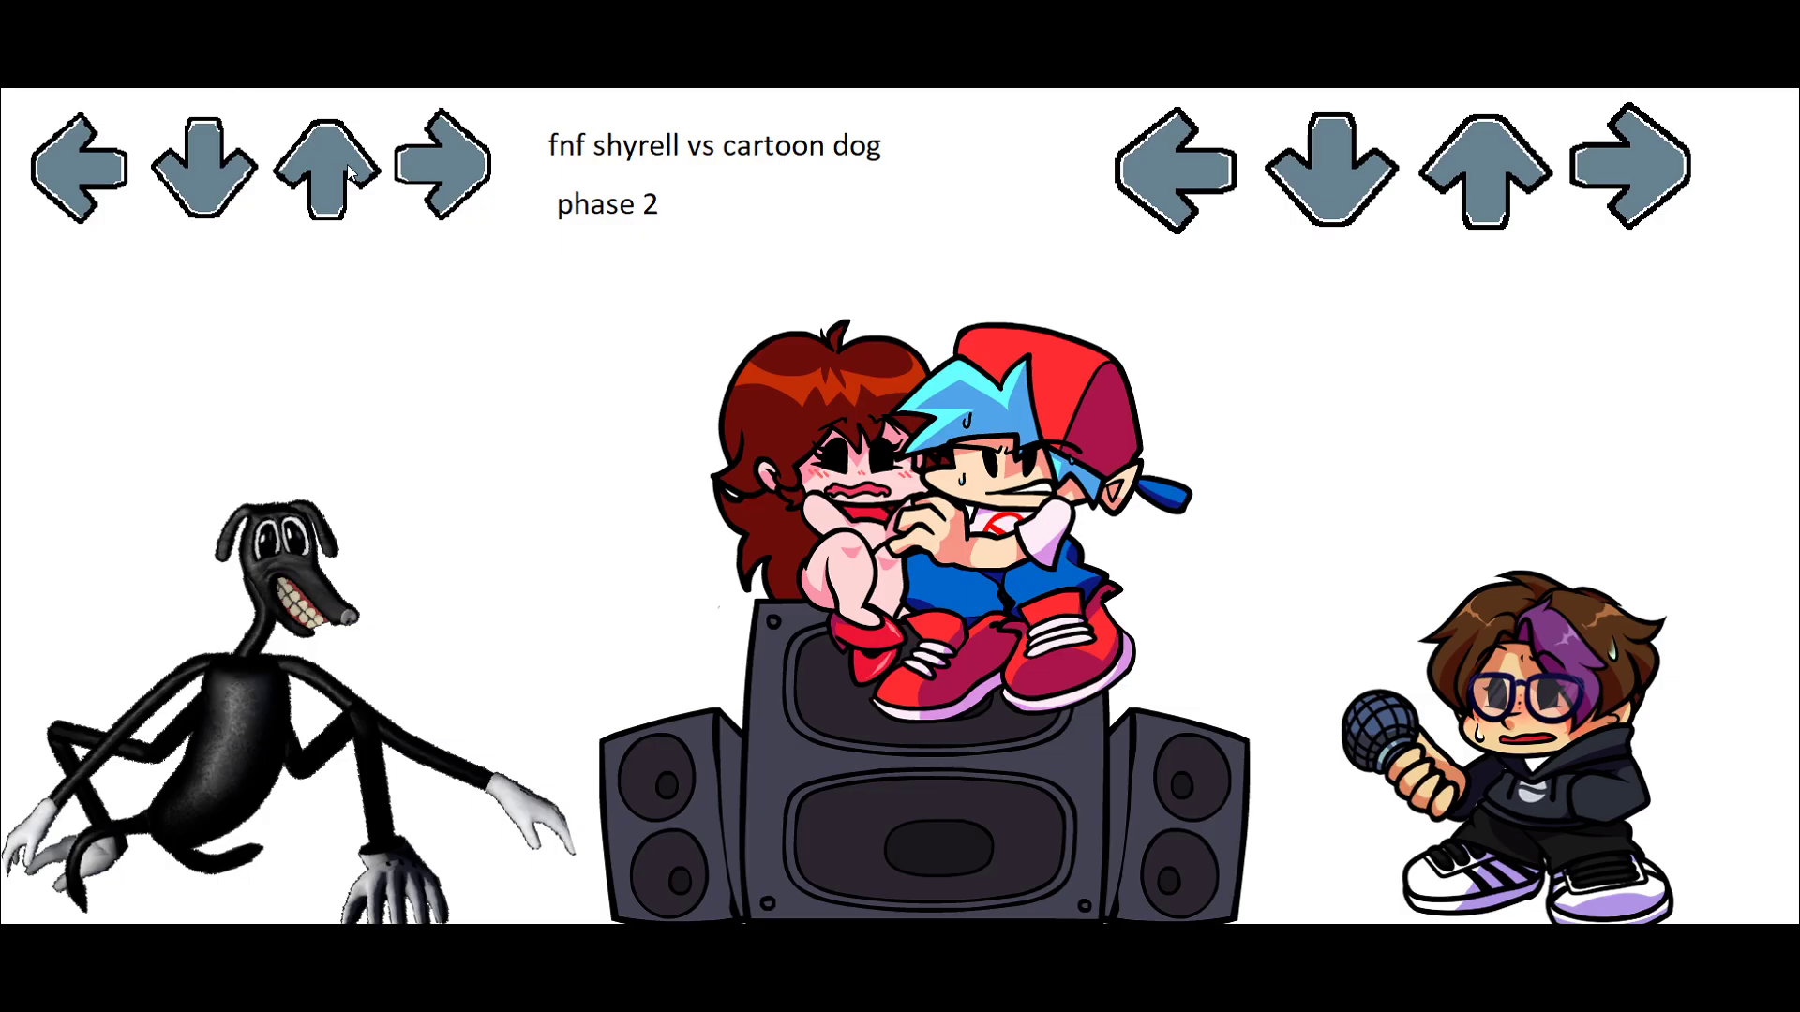